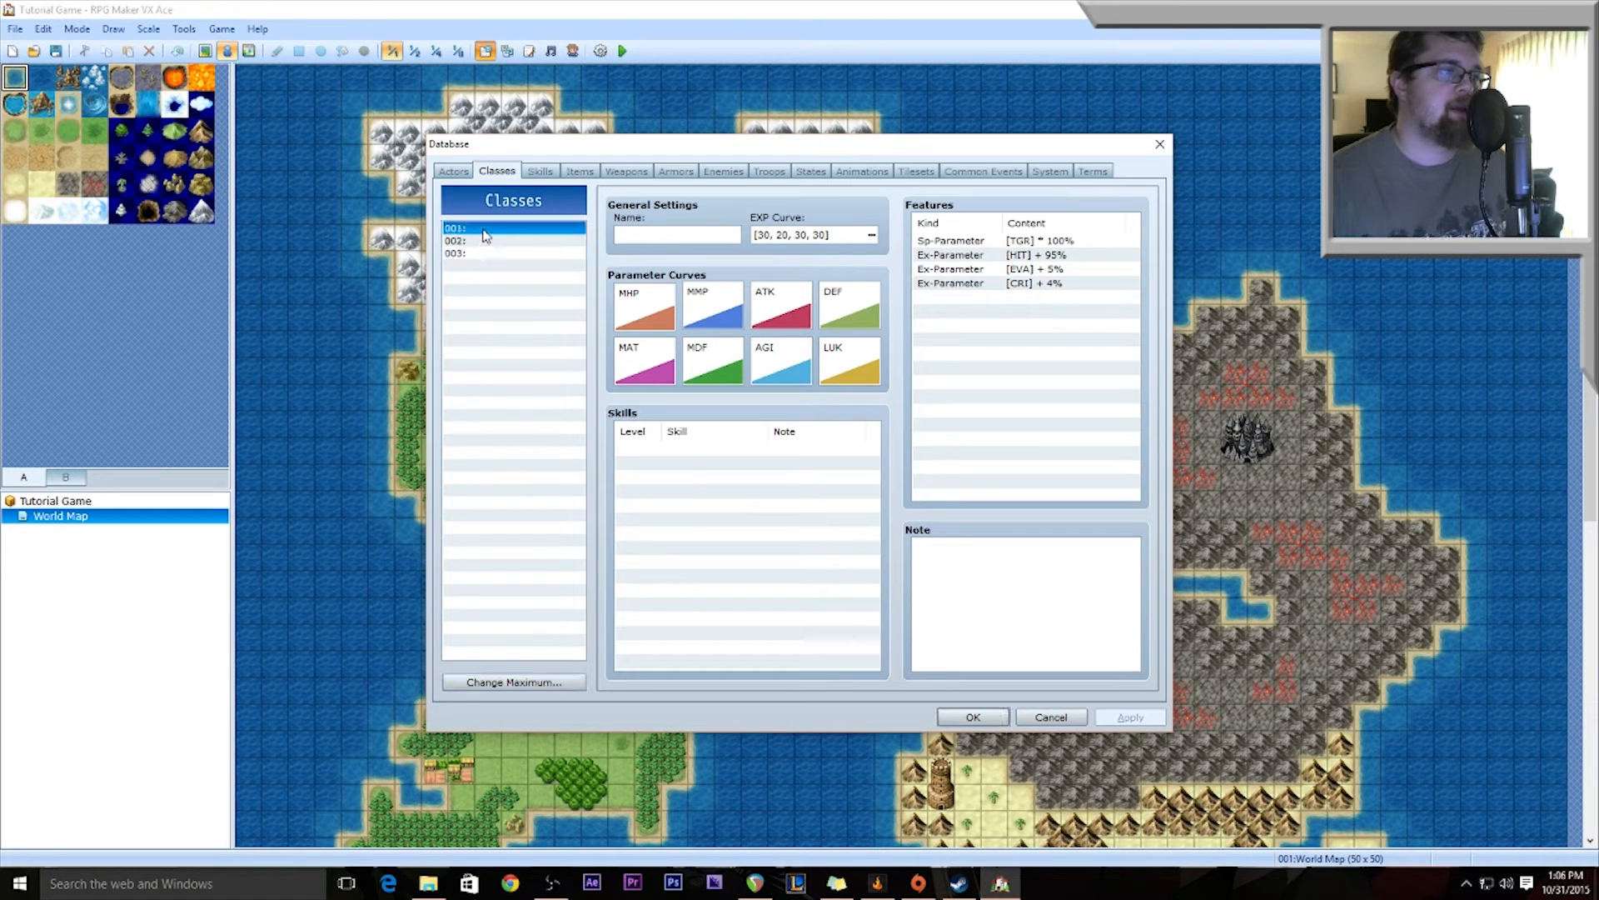
Step: Name the first class in the class list "Warrior"
left_click(476, 241)
left_click(474, 253)
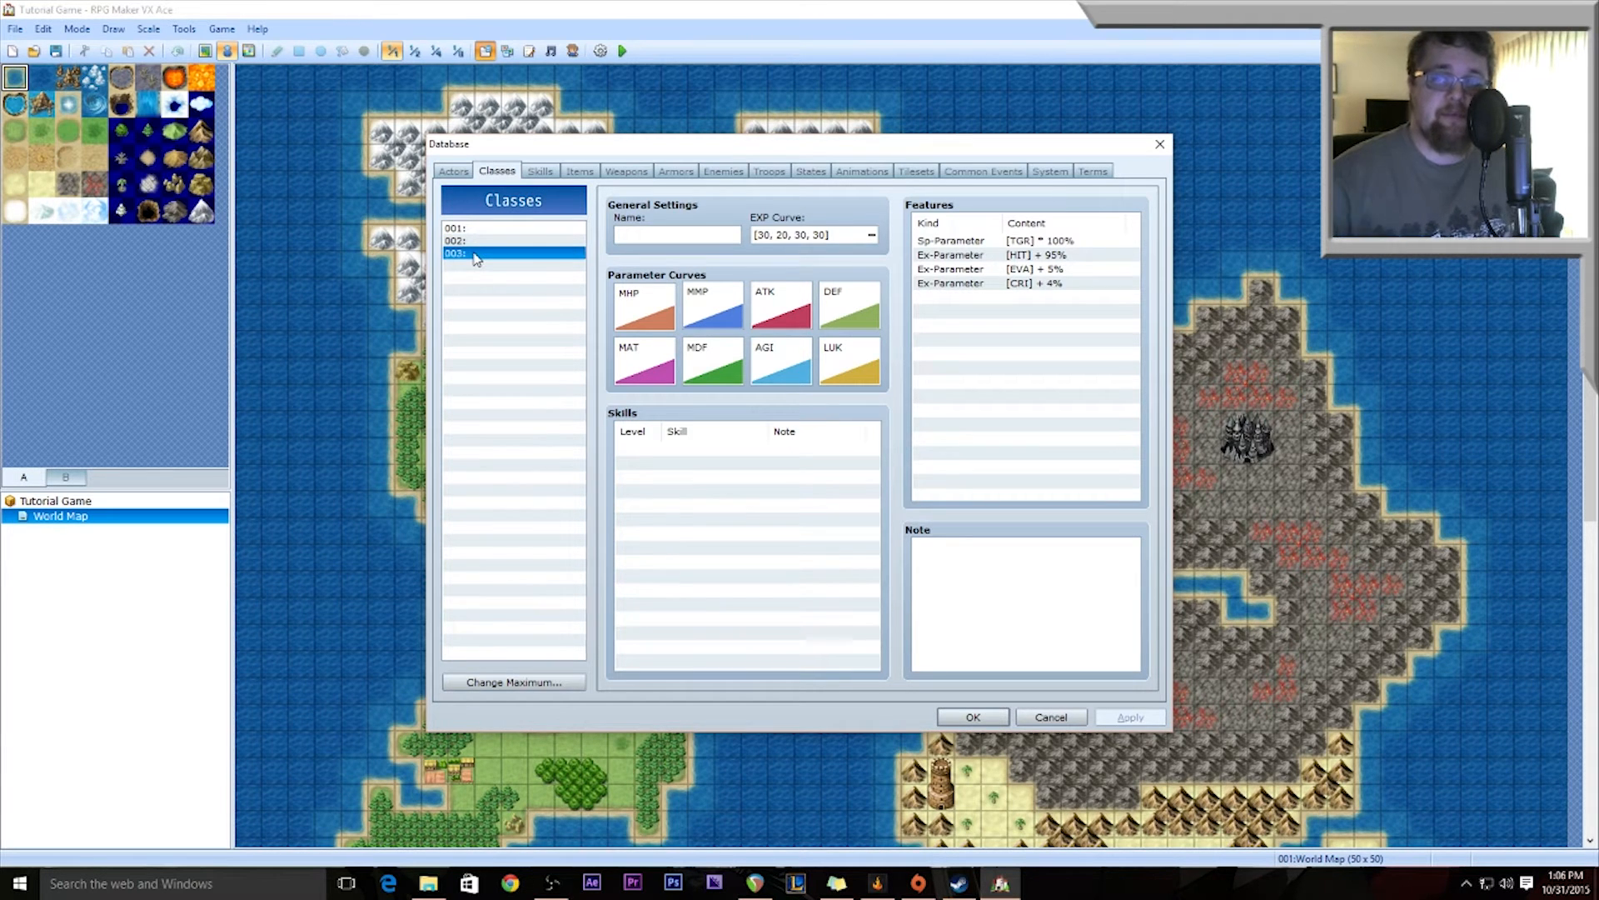
left_click(469, 229)
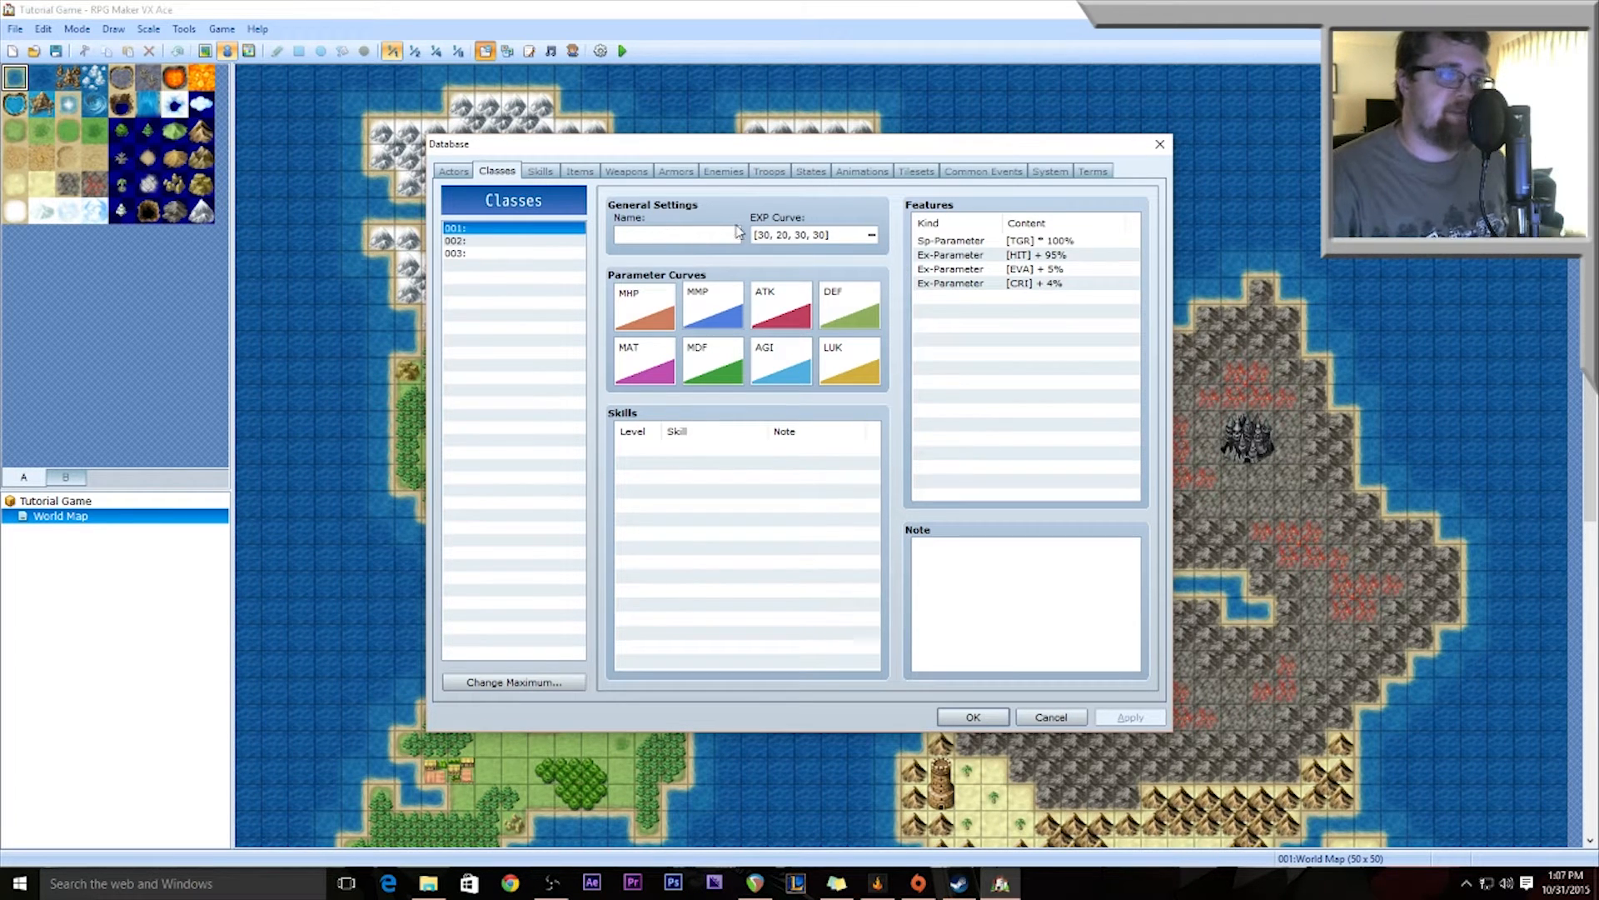
left_click(688, 239)
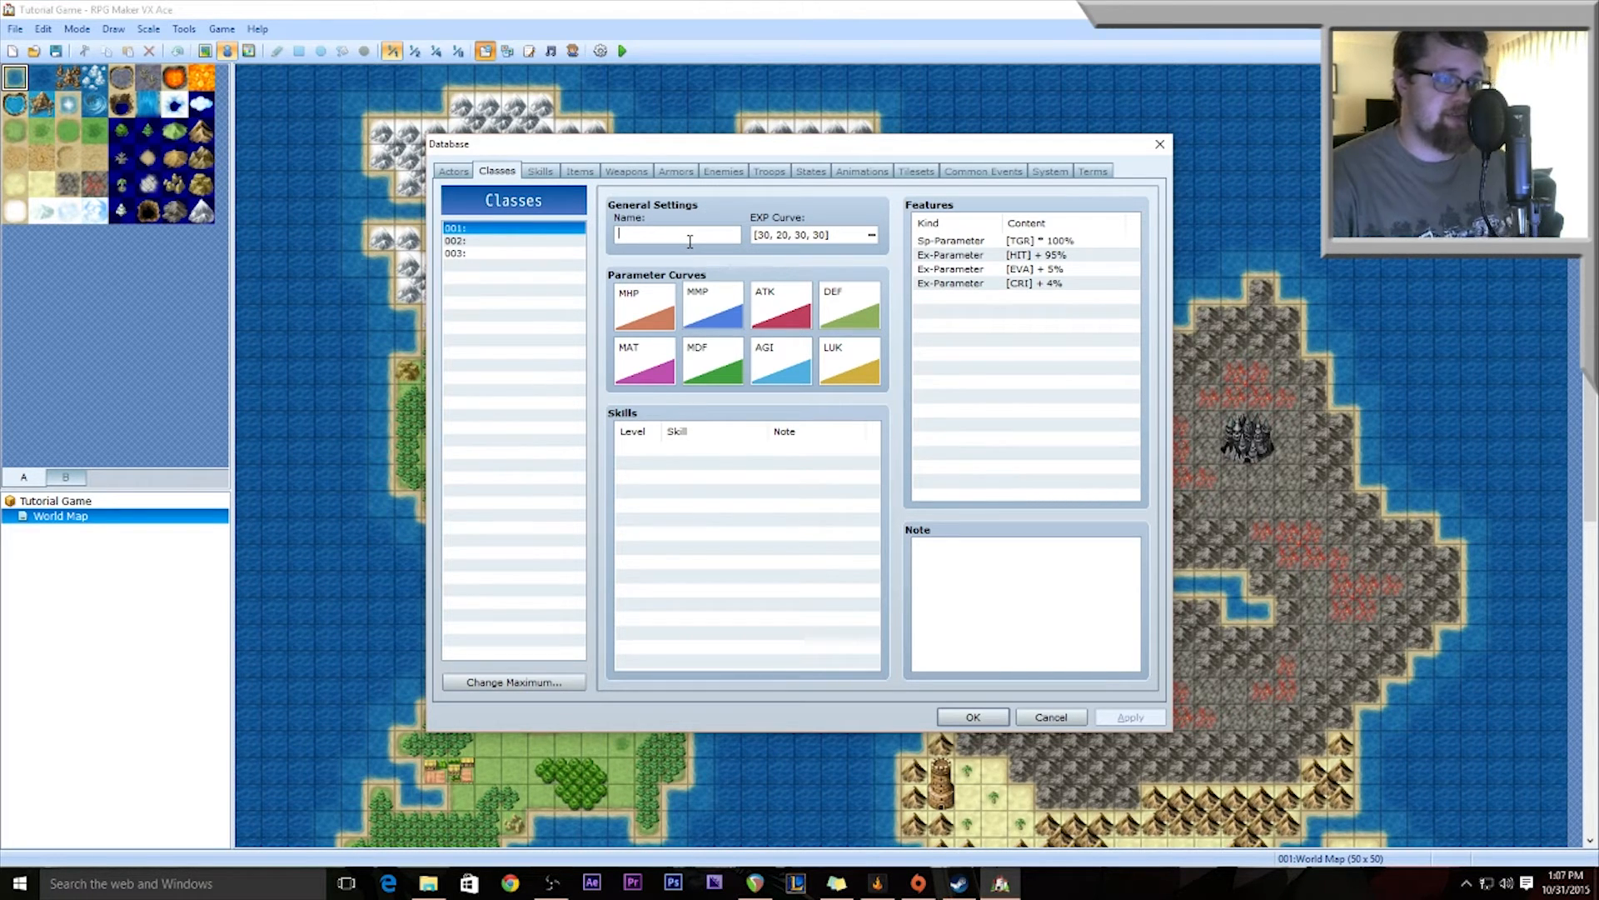
type("Warrior")
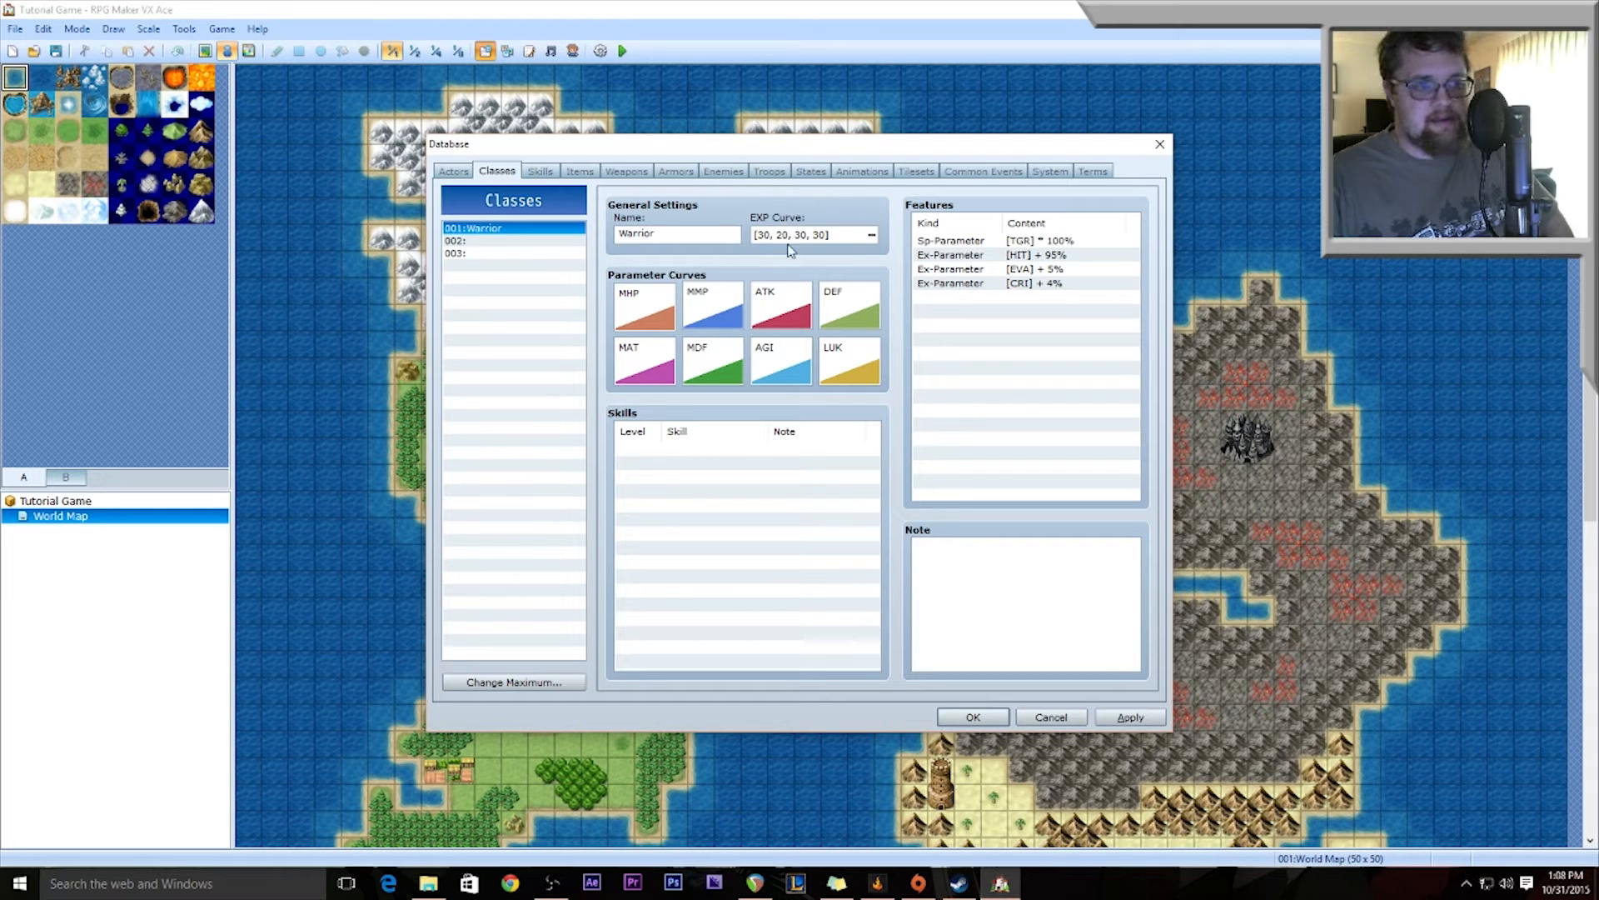
Step: Try an Extra Value of 40 in the Warrior's EXP curve and return it to 20
left_click(872, 237)
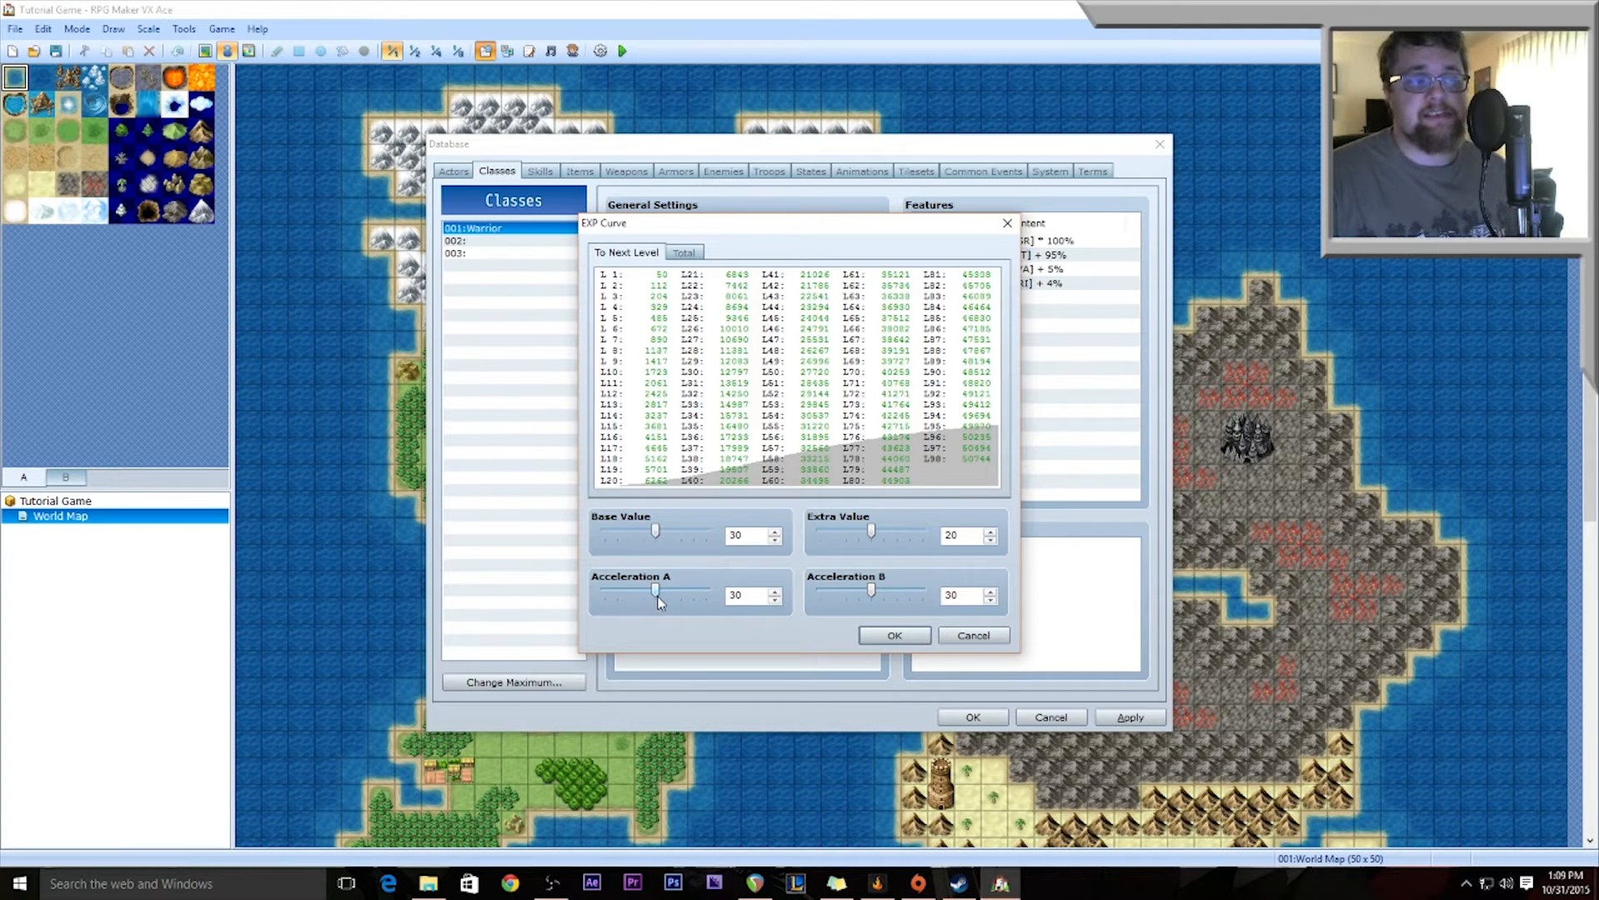
mouse_move(658, 599)
left_mouse_down()
mouse_move(708, 595)
mouse_move(657, 603)
left_mouse_up()
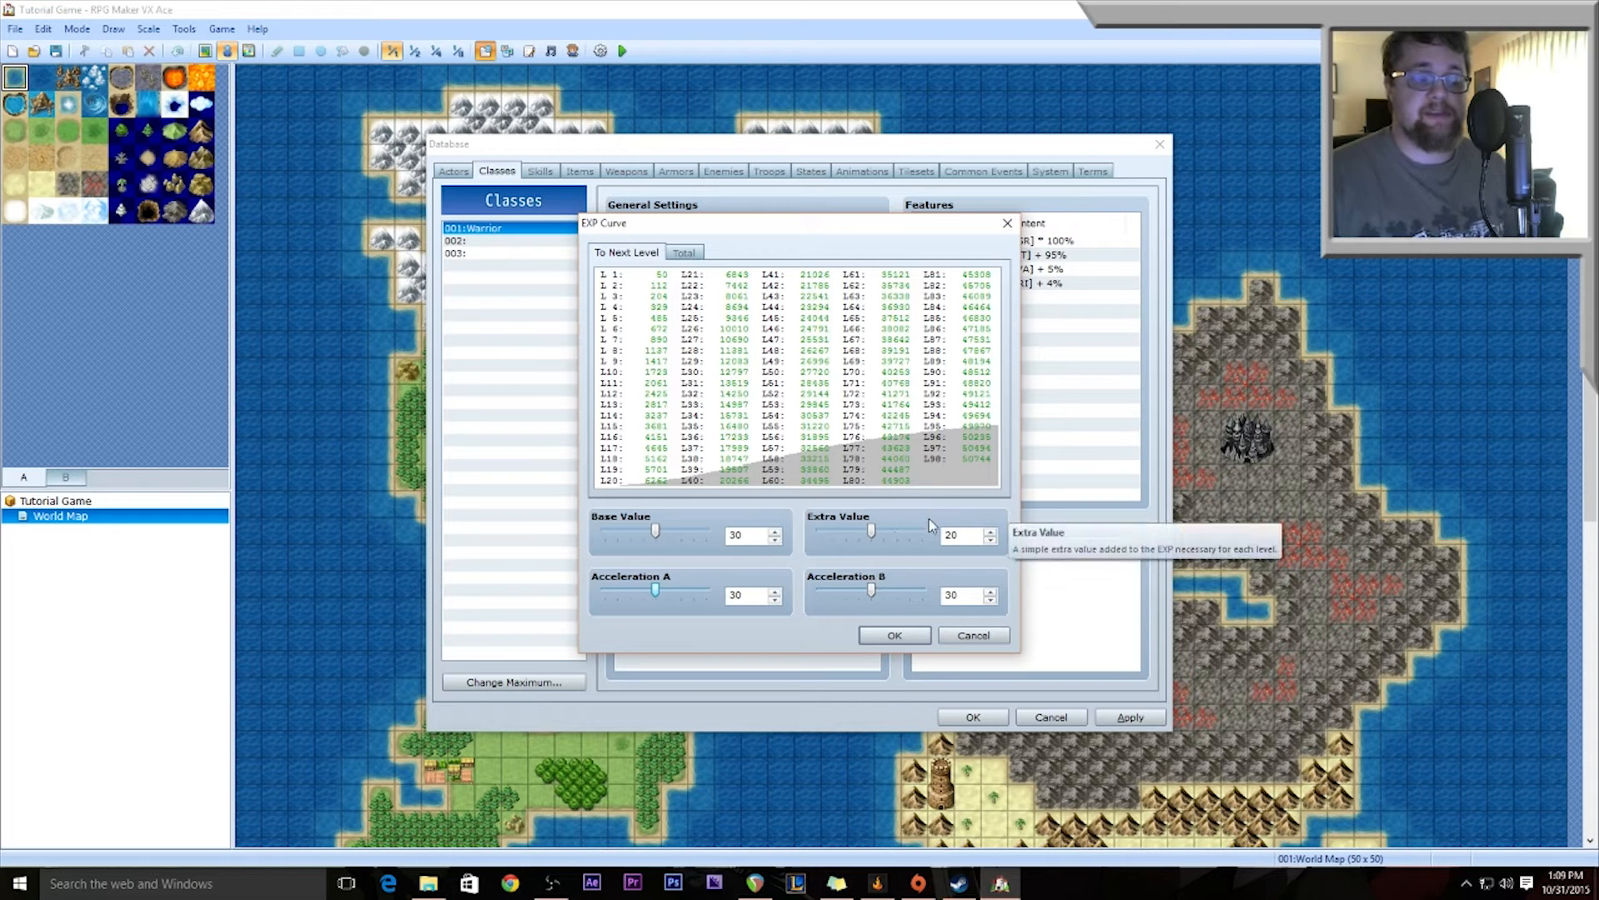
left_click_drag(870, 529, 943, 530)
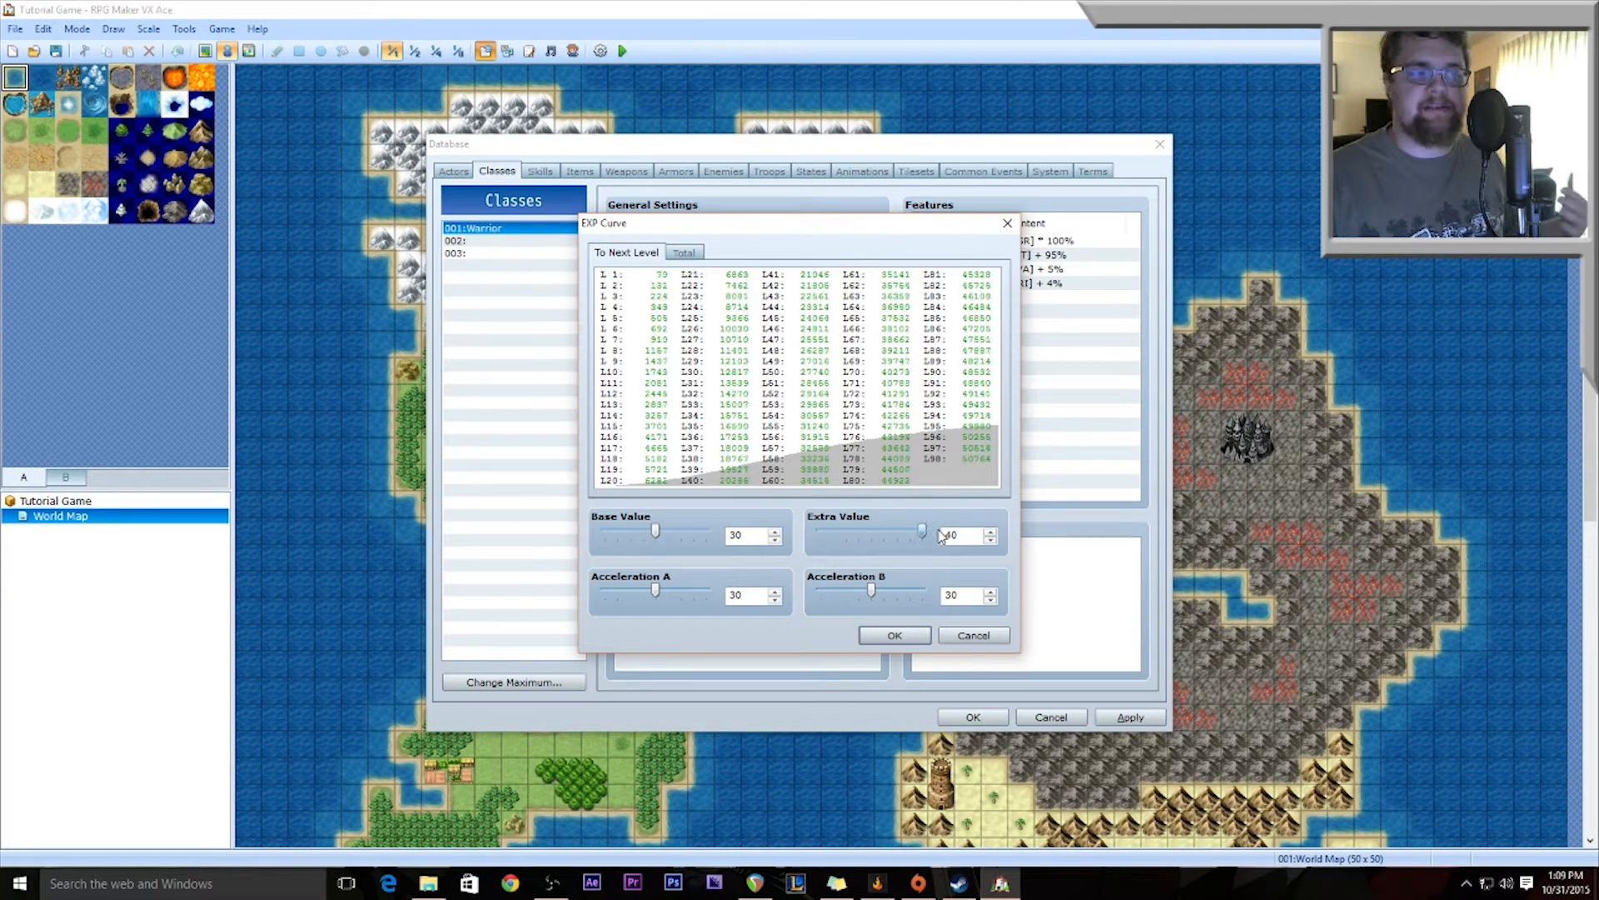
left_click_drag(922, 532, 871, 533)
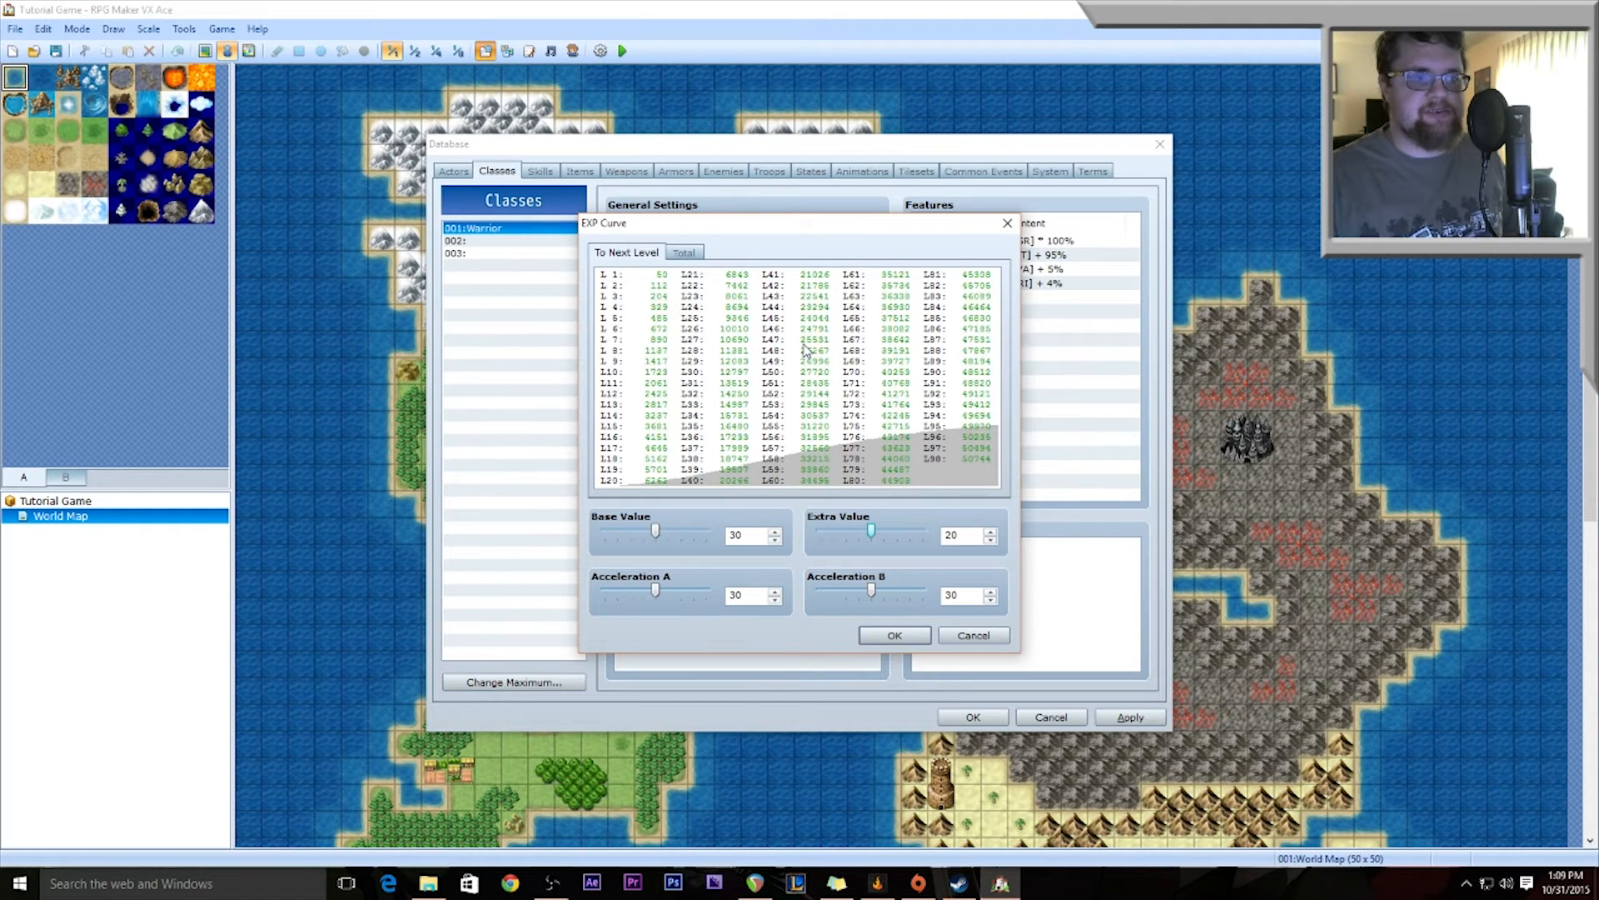
Step: Review the Warrior's total EXP table against the EXP needed to reach each next level, and accept the curve
left_click(688, 252)
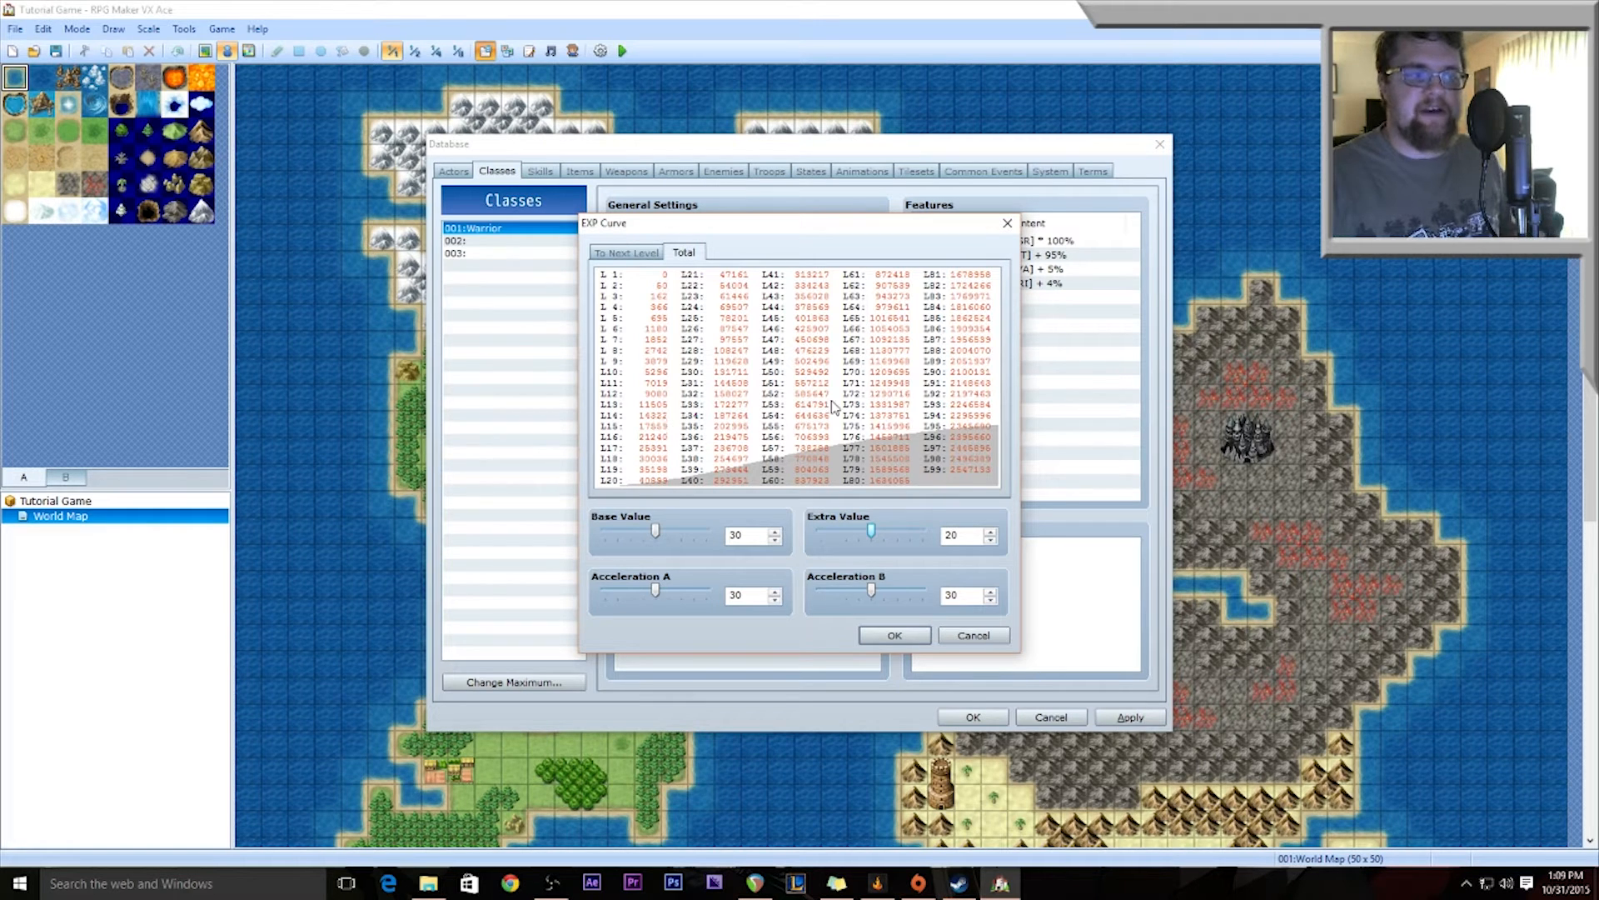
left_click(626, 253)
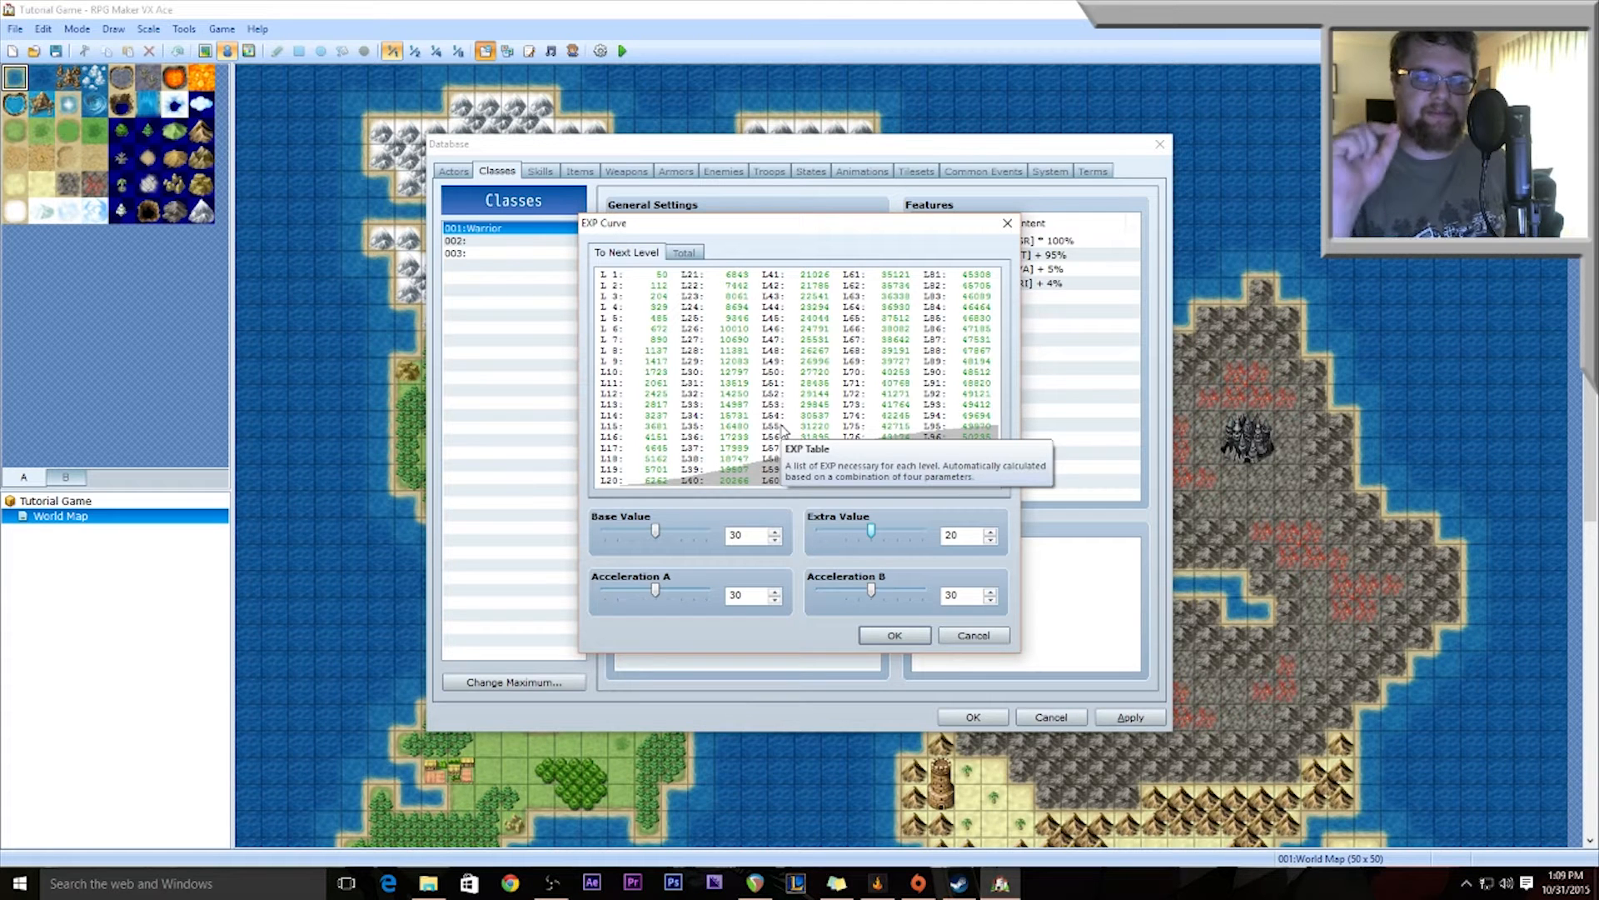
left_click(894, 638)
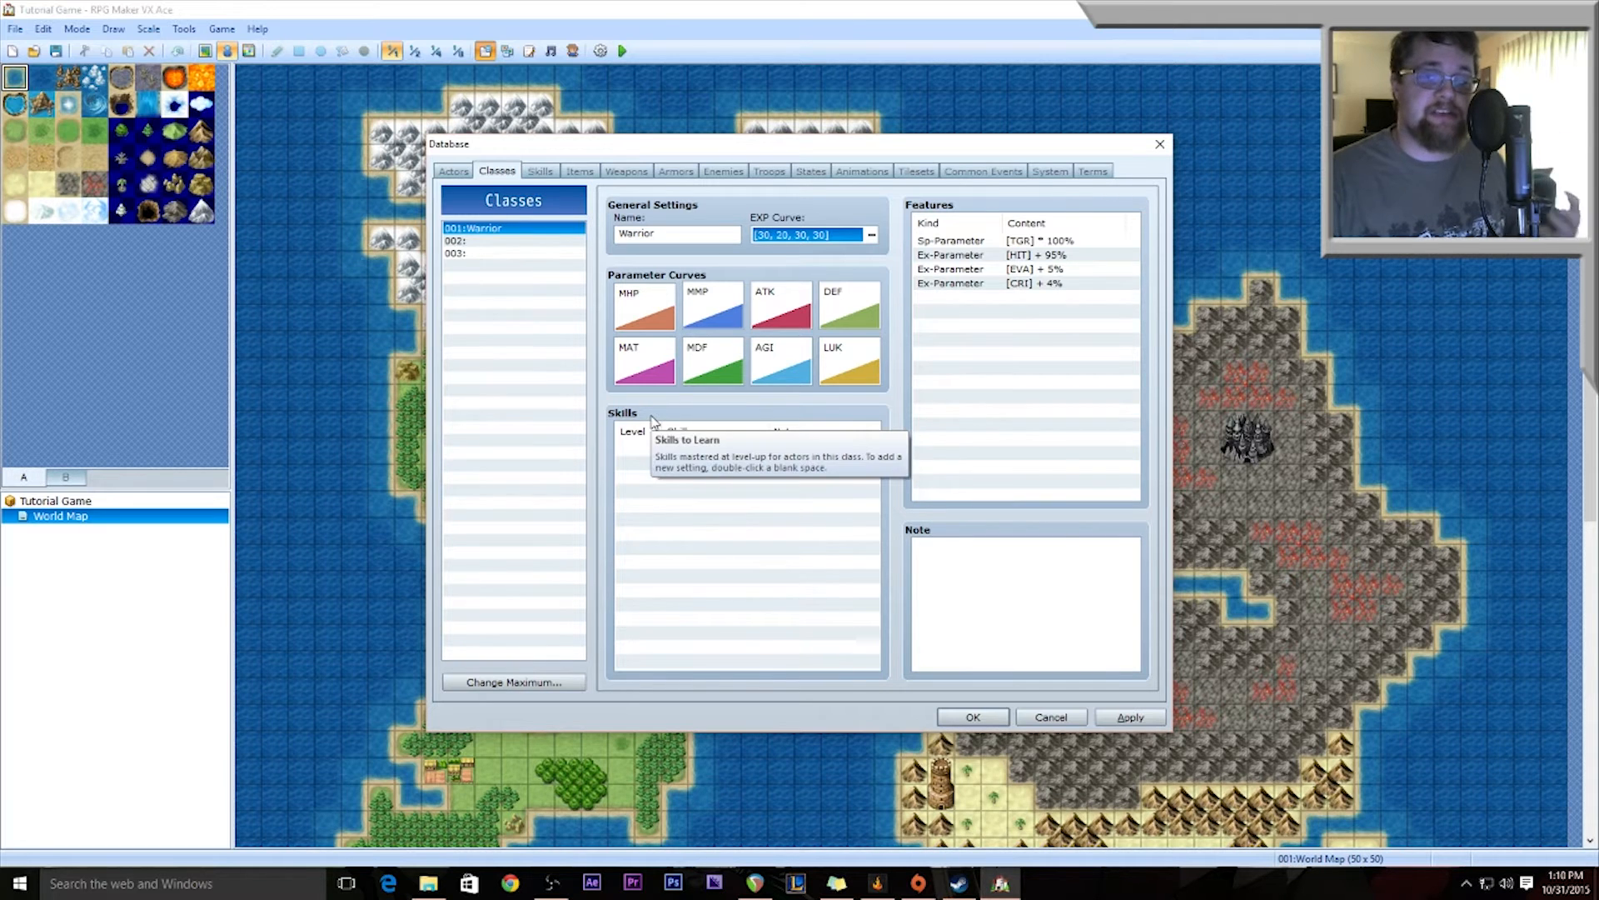
Step: Open the Warrior's MHP parameter curve and check its values at level 99 and level 1
left_click(642, 302)
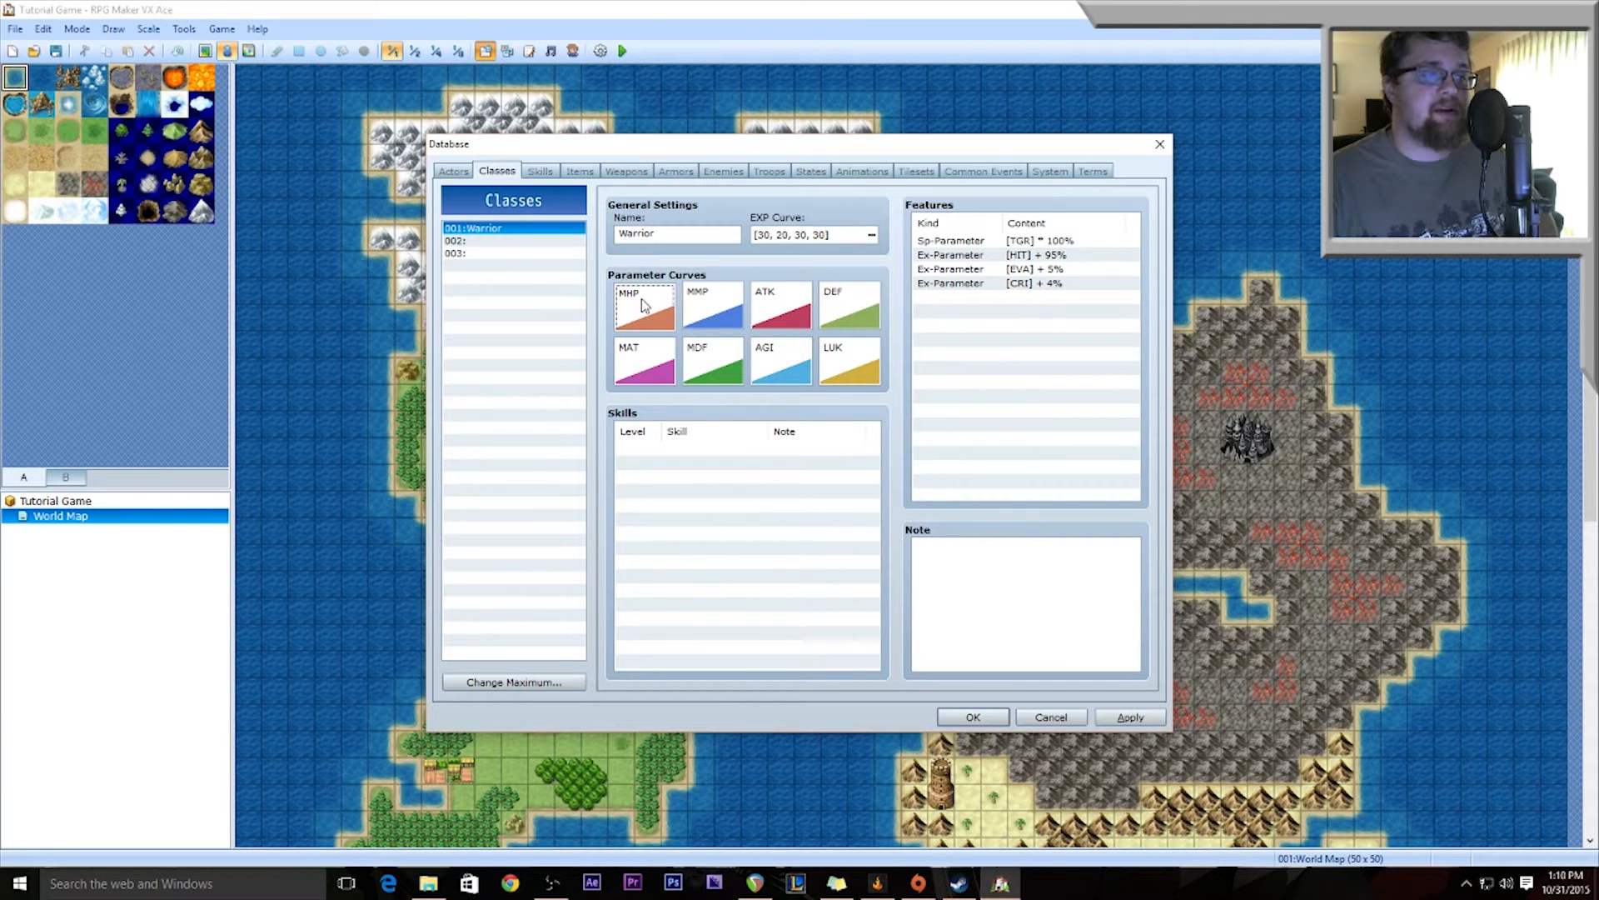
double_click(641, 298)
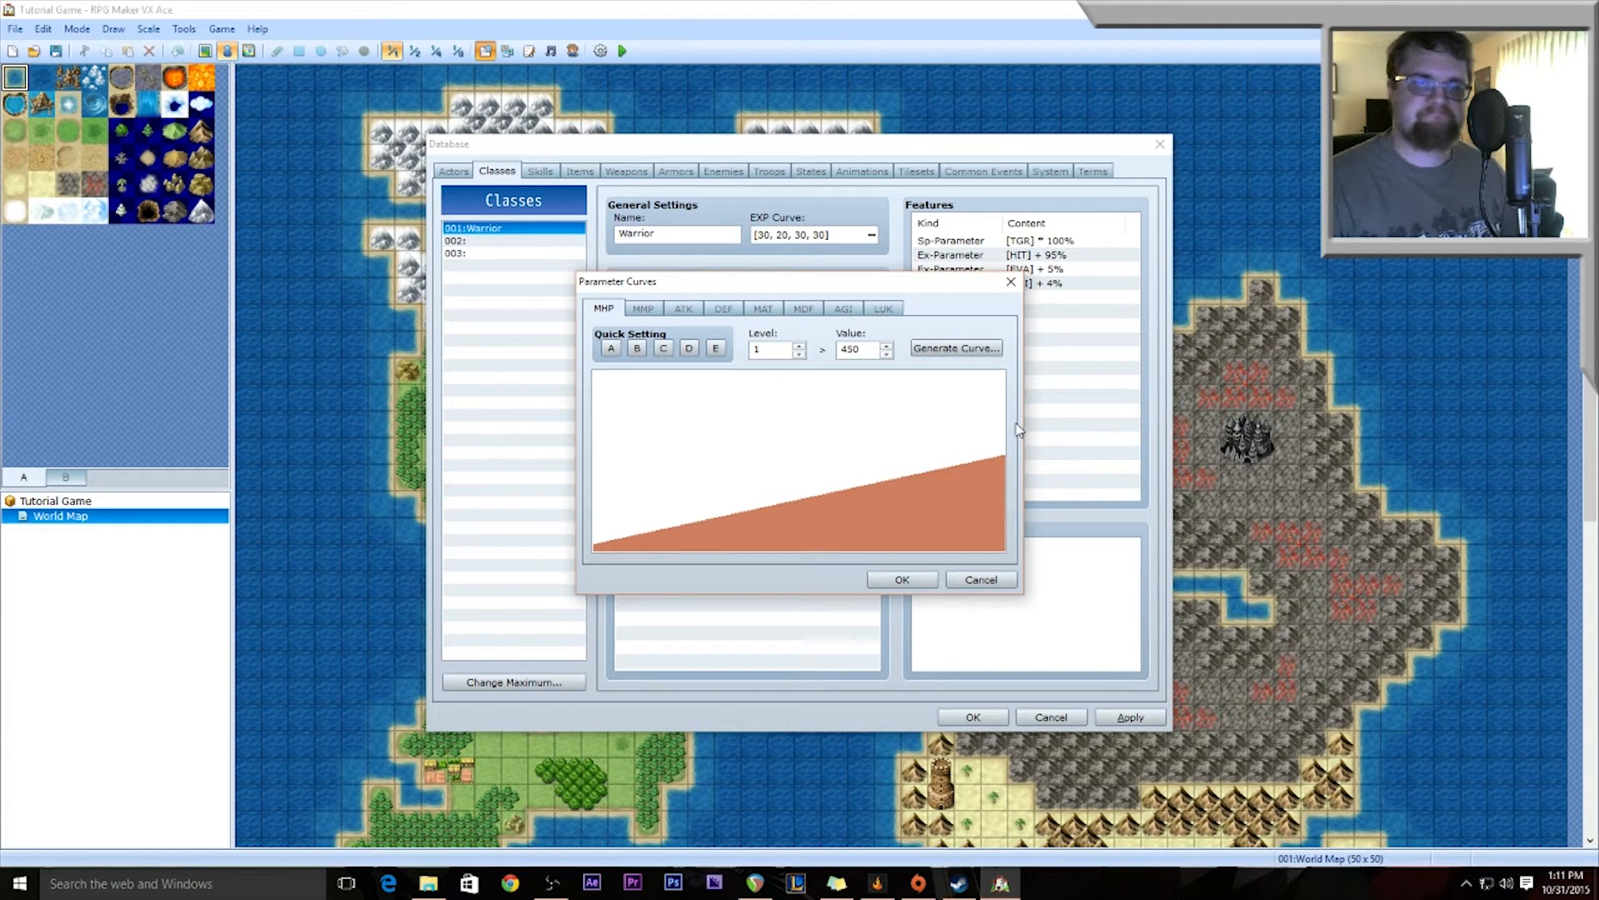
double_click(767, 353)
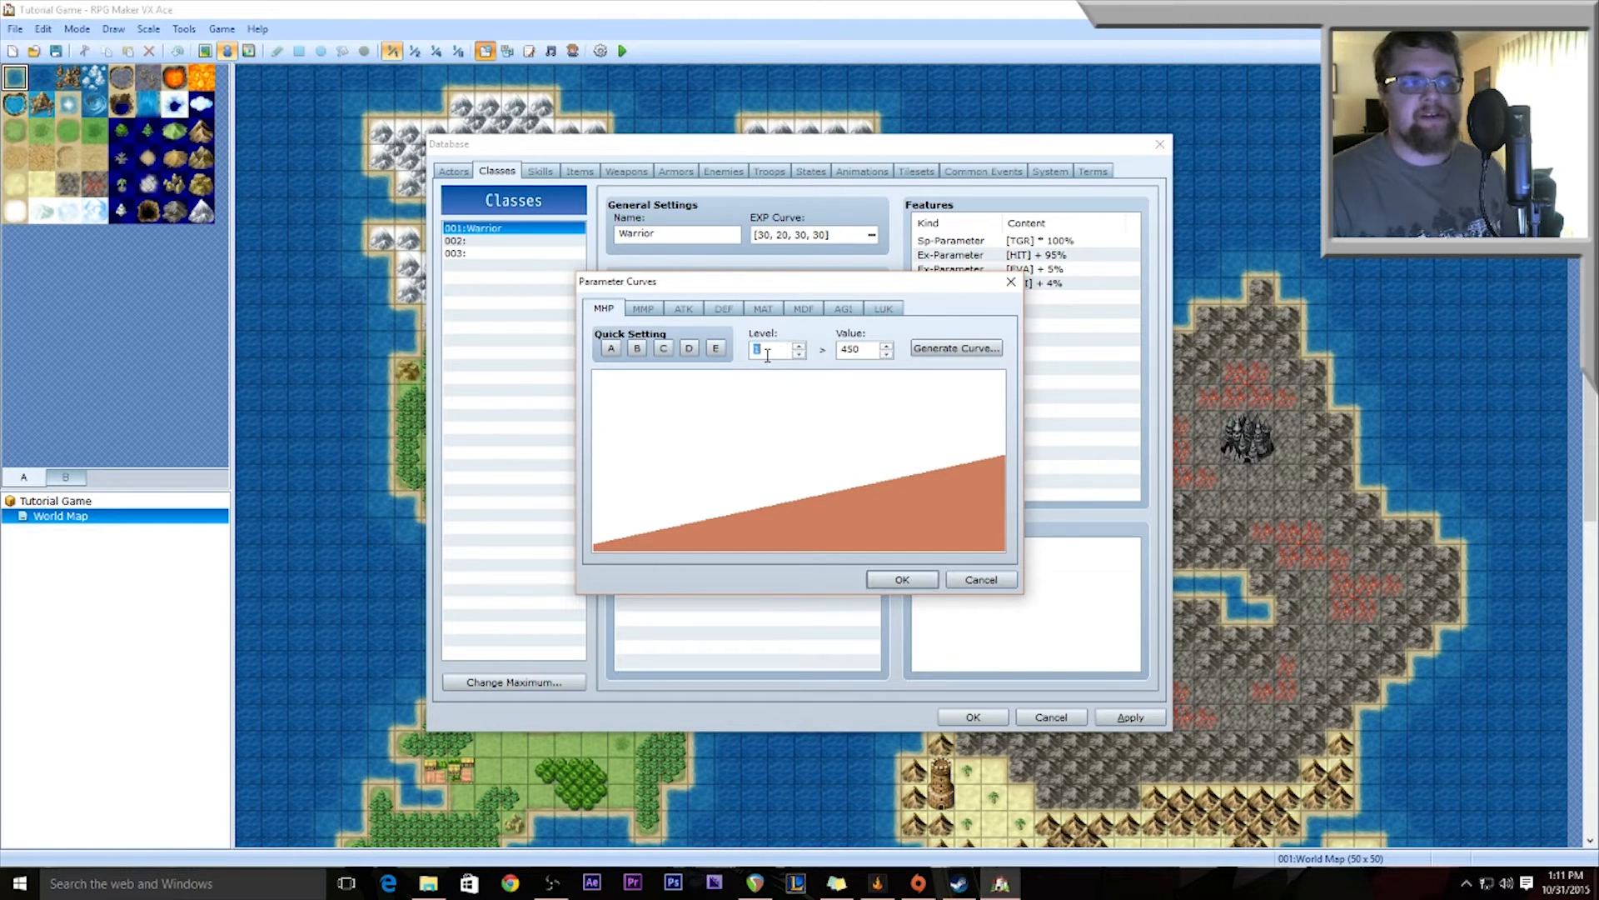
double_click(870, 352)
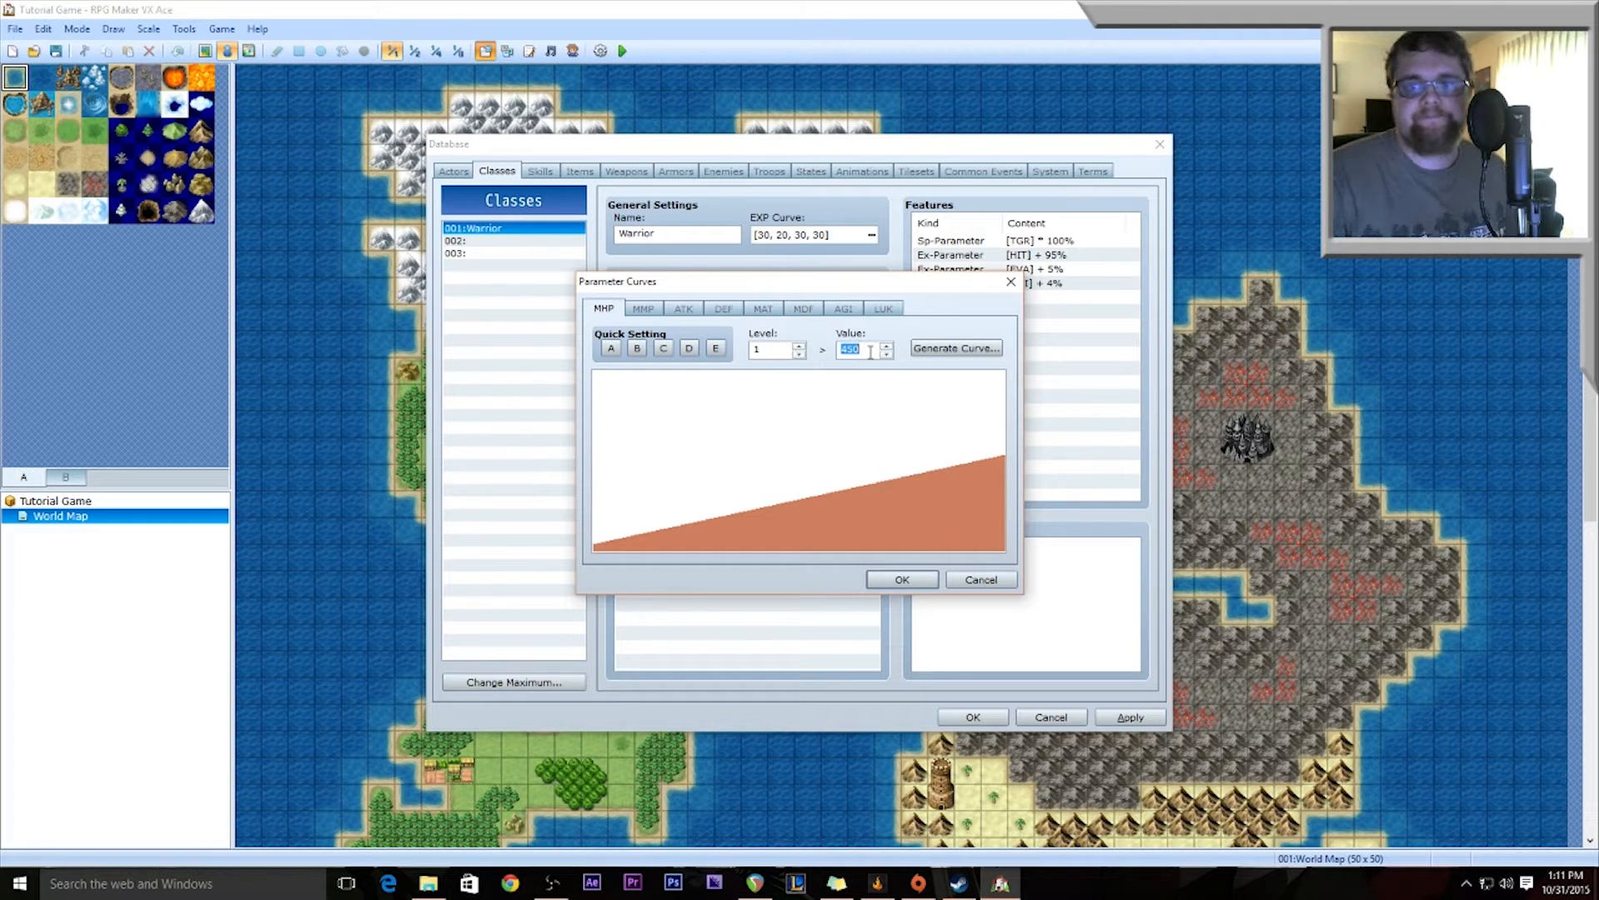
double_click(781, 353)
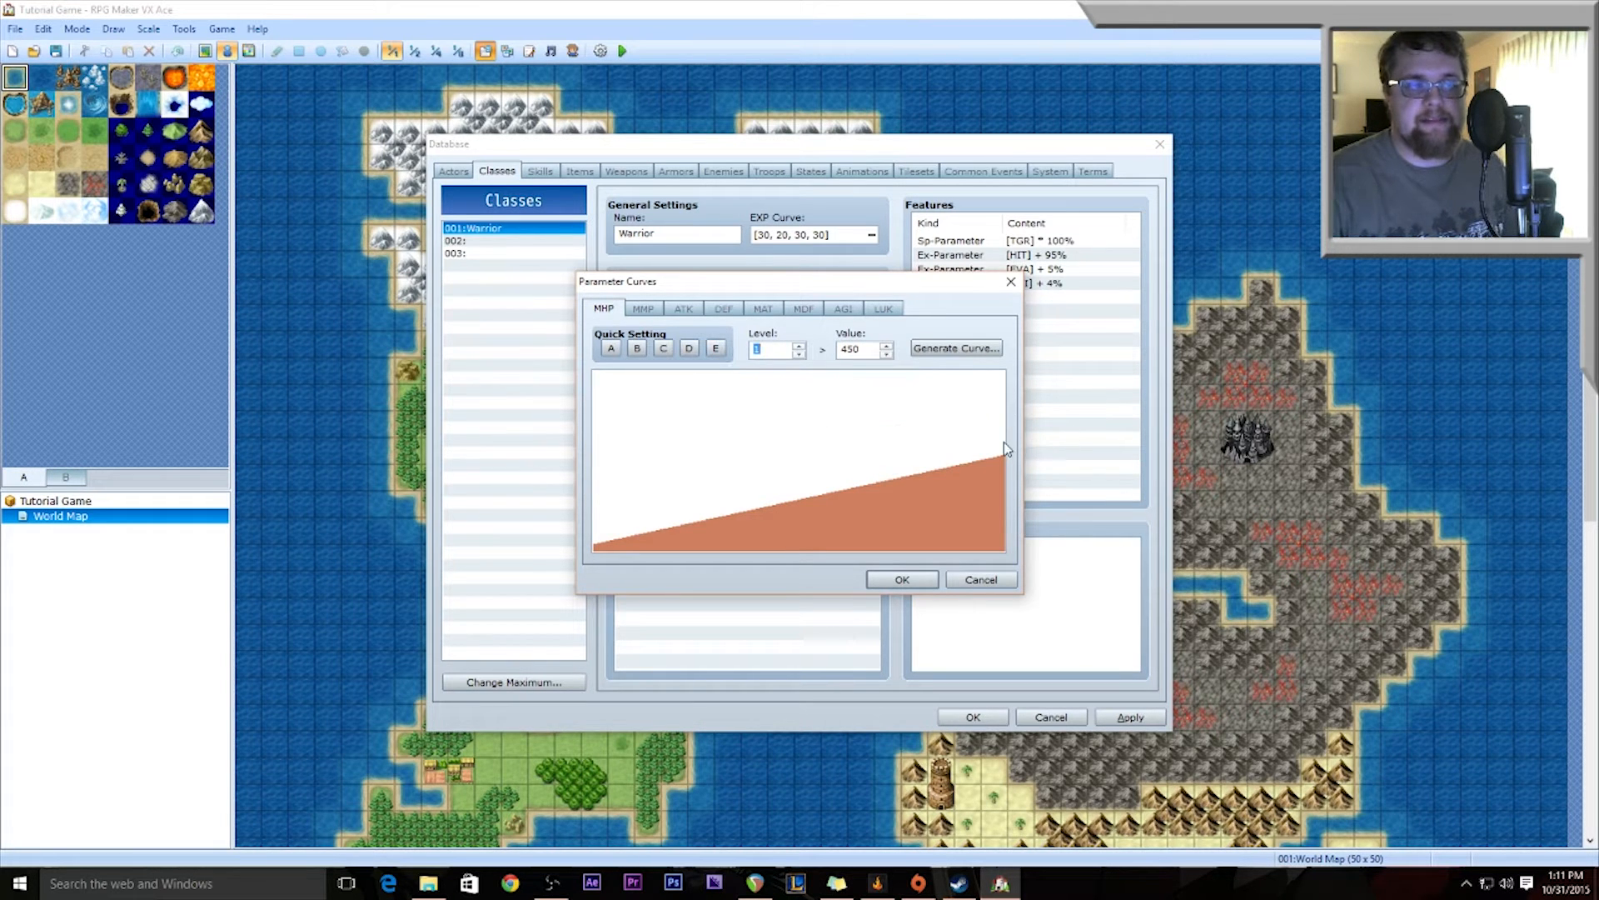
left_click(783, 353)
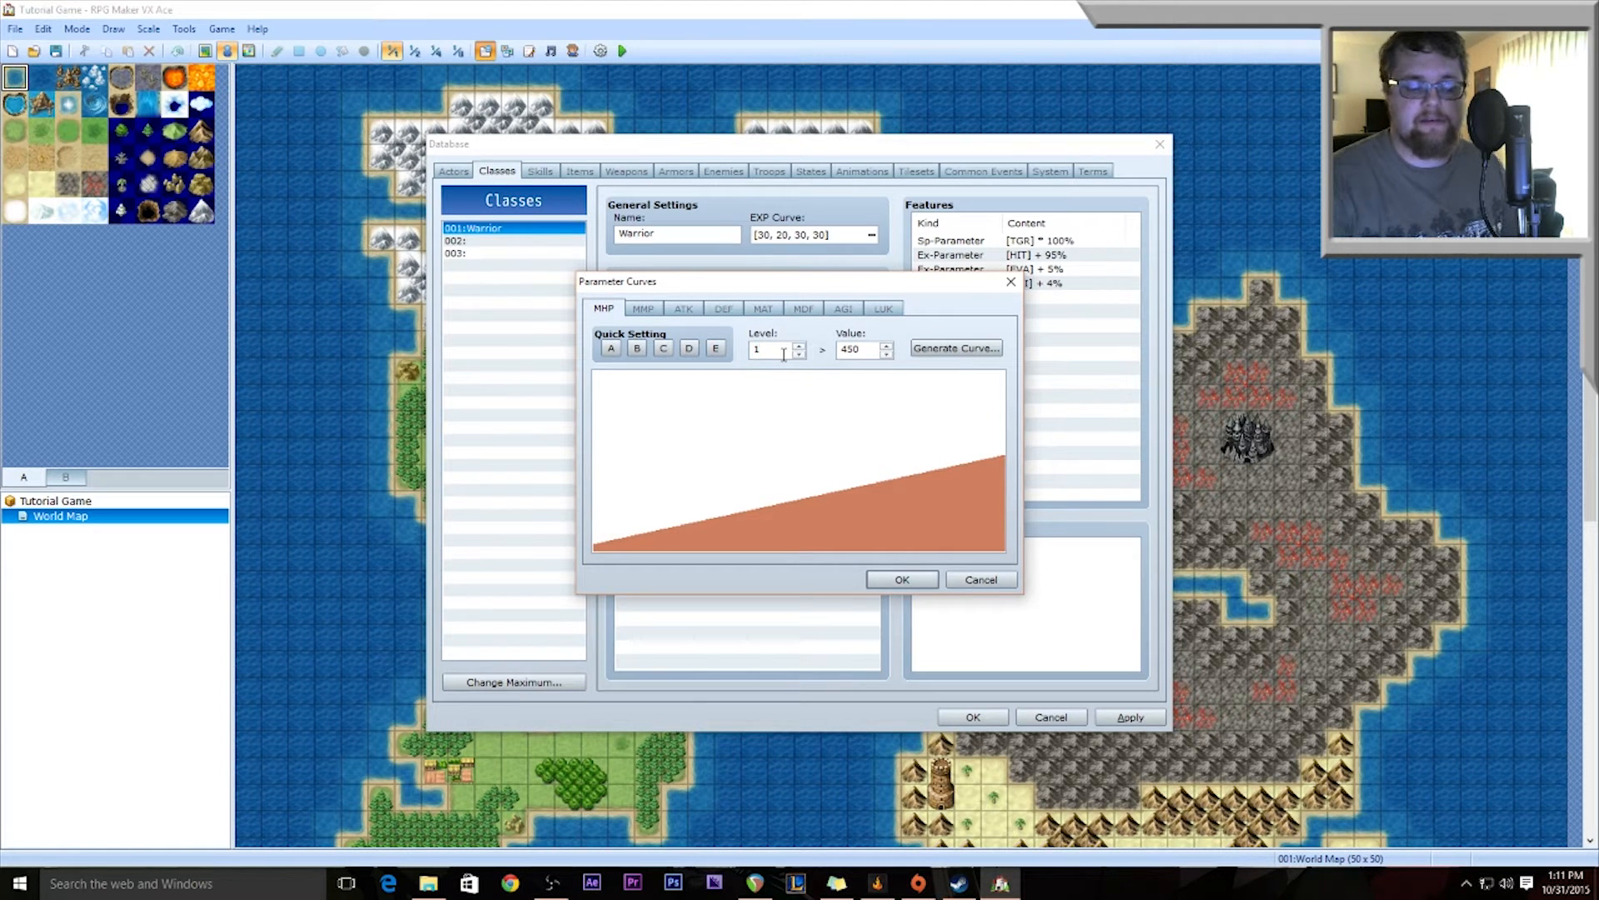
type("99")
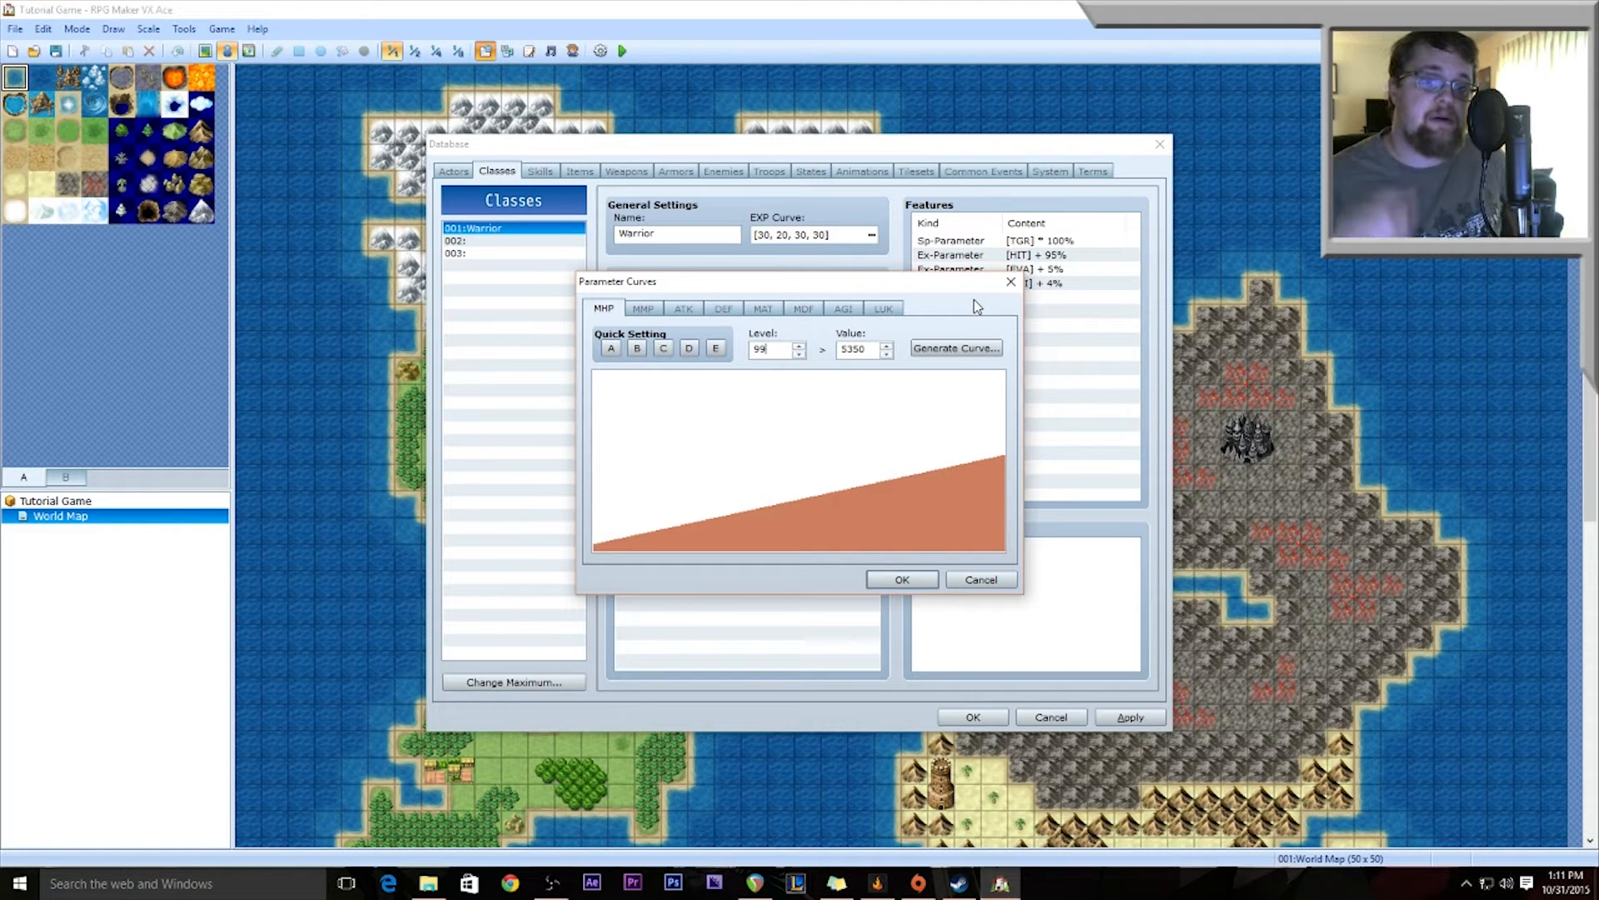
left_click_drag(784, 349, 729, 348)
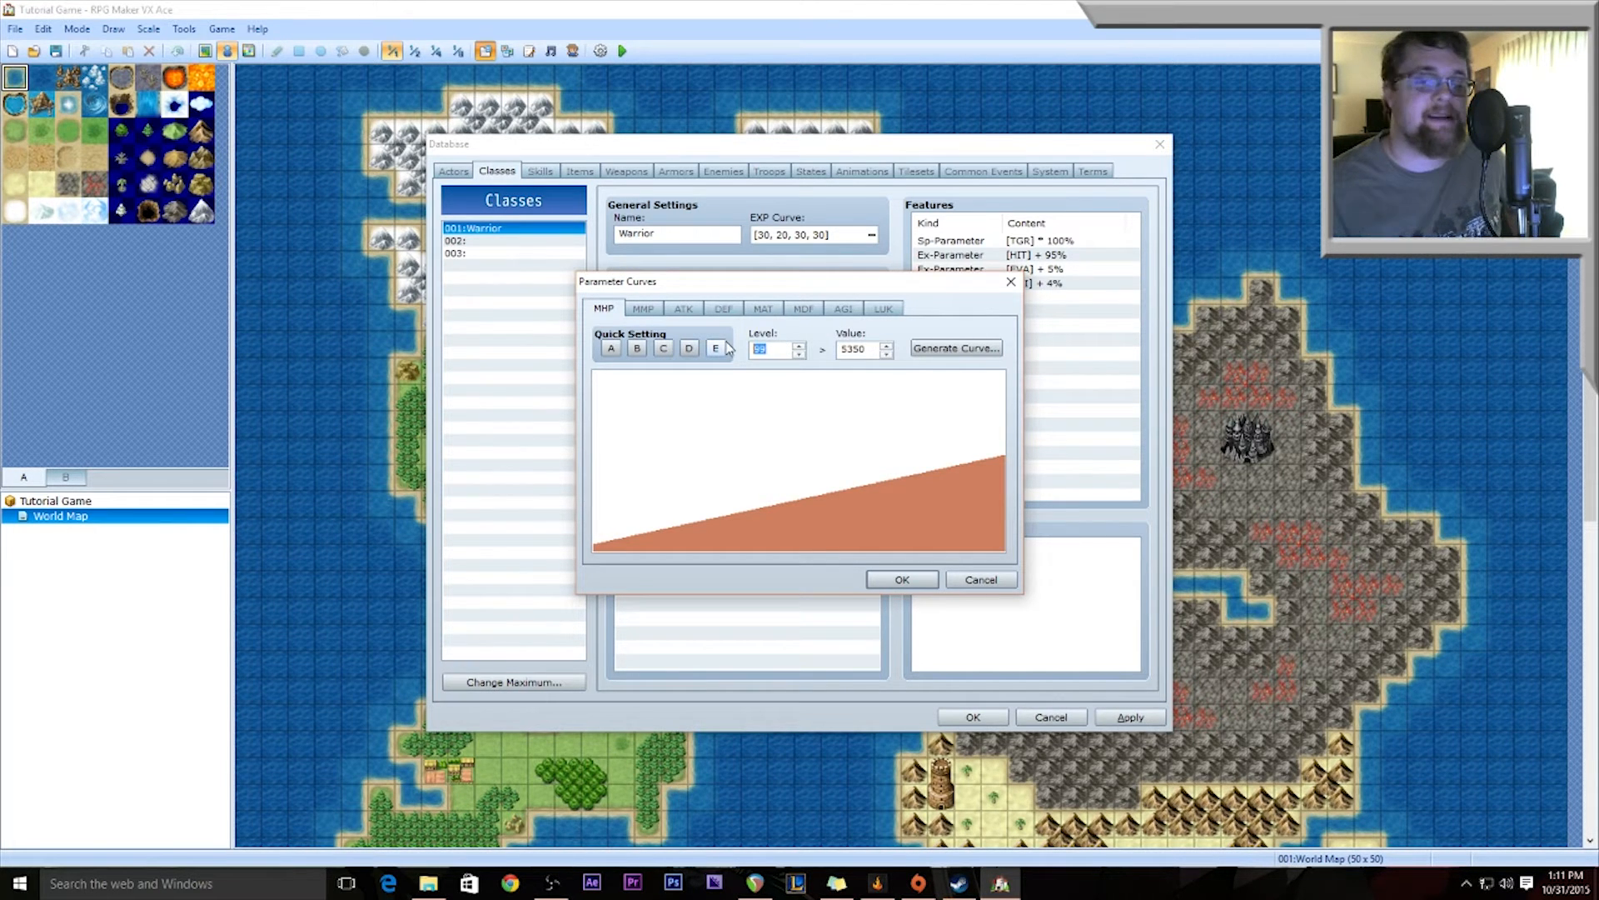
type("1")
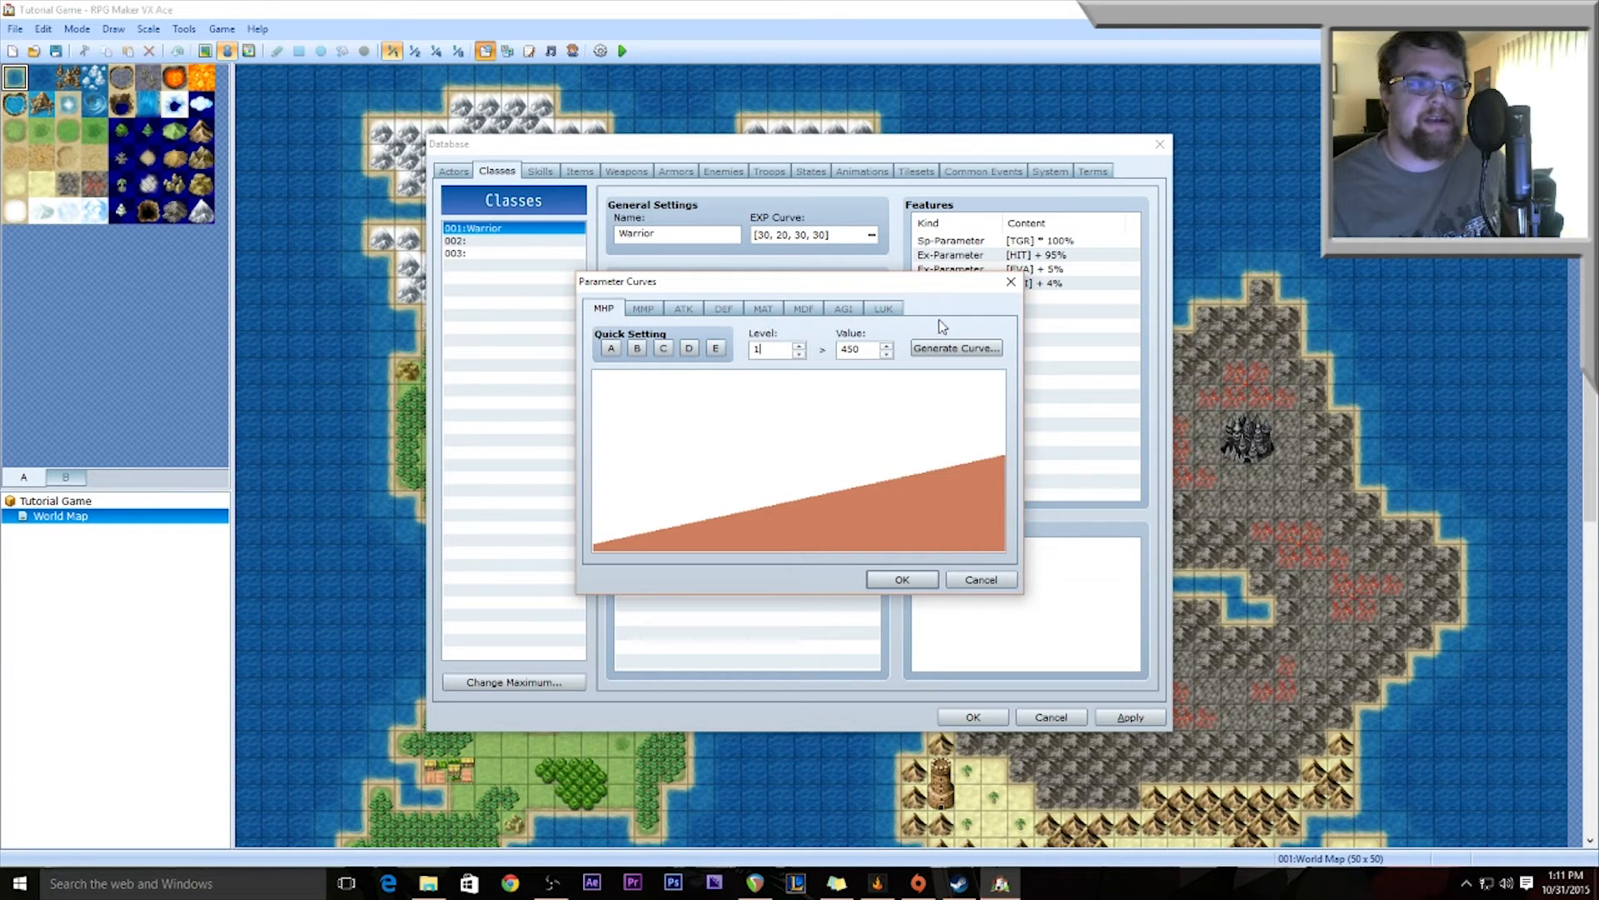
Step: Try the MHP curve's quick settings A through E and return to preset A
left_click(611, 348)
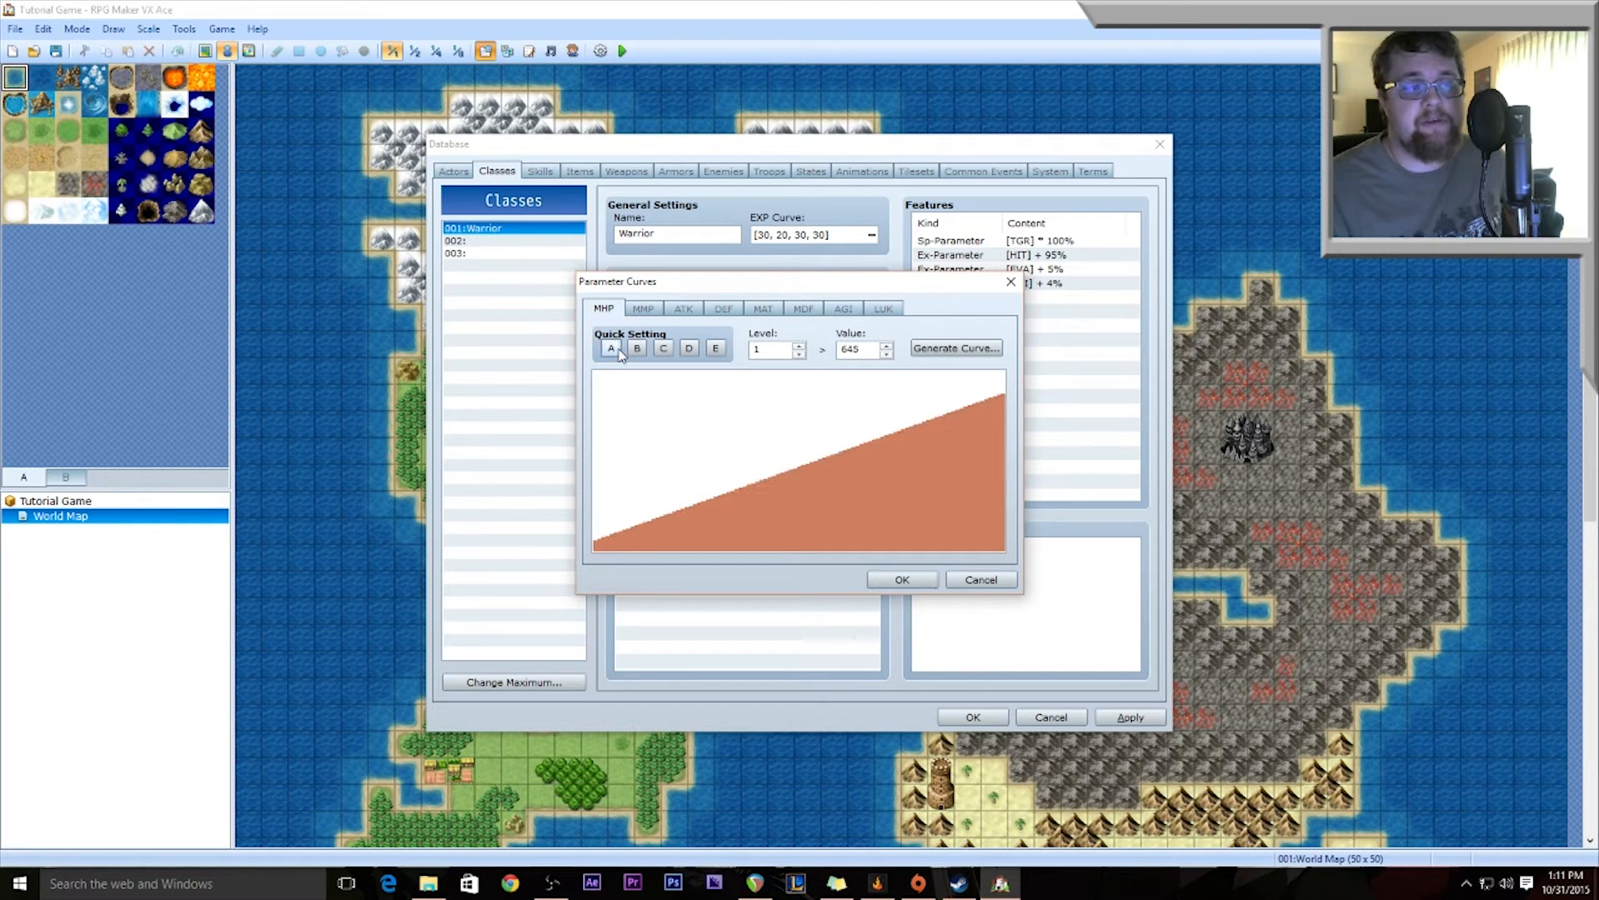
left_click(641, 352)
left_click(672, 348)
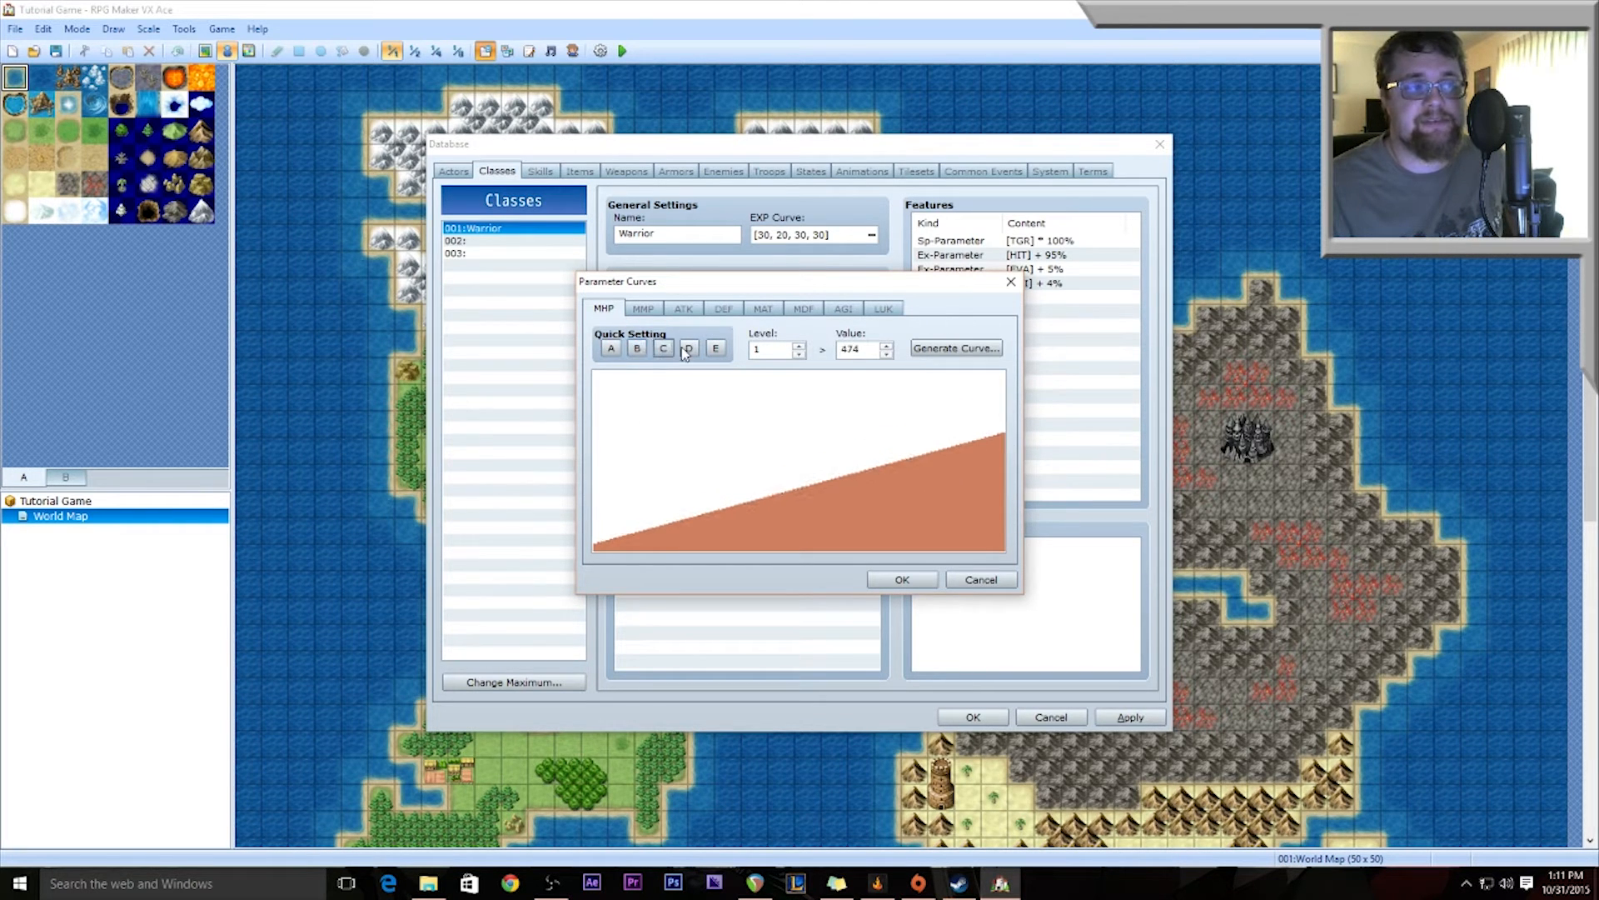
left_click(693, 350)
left_click(719, 350)
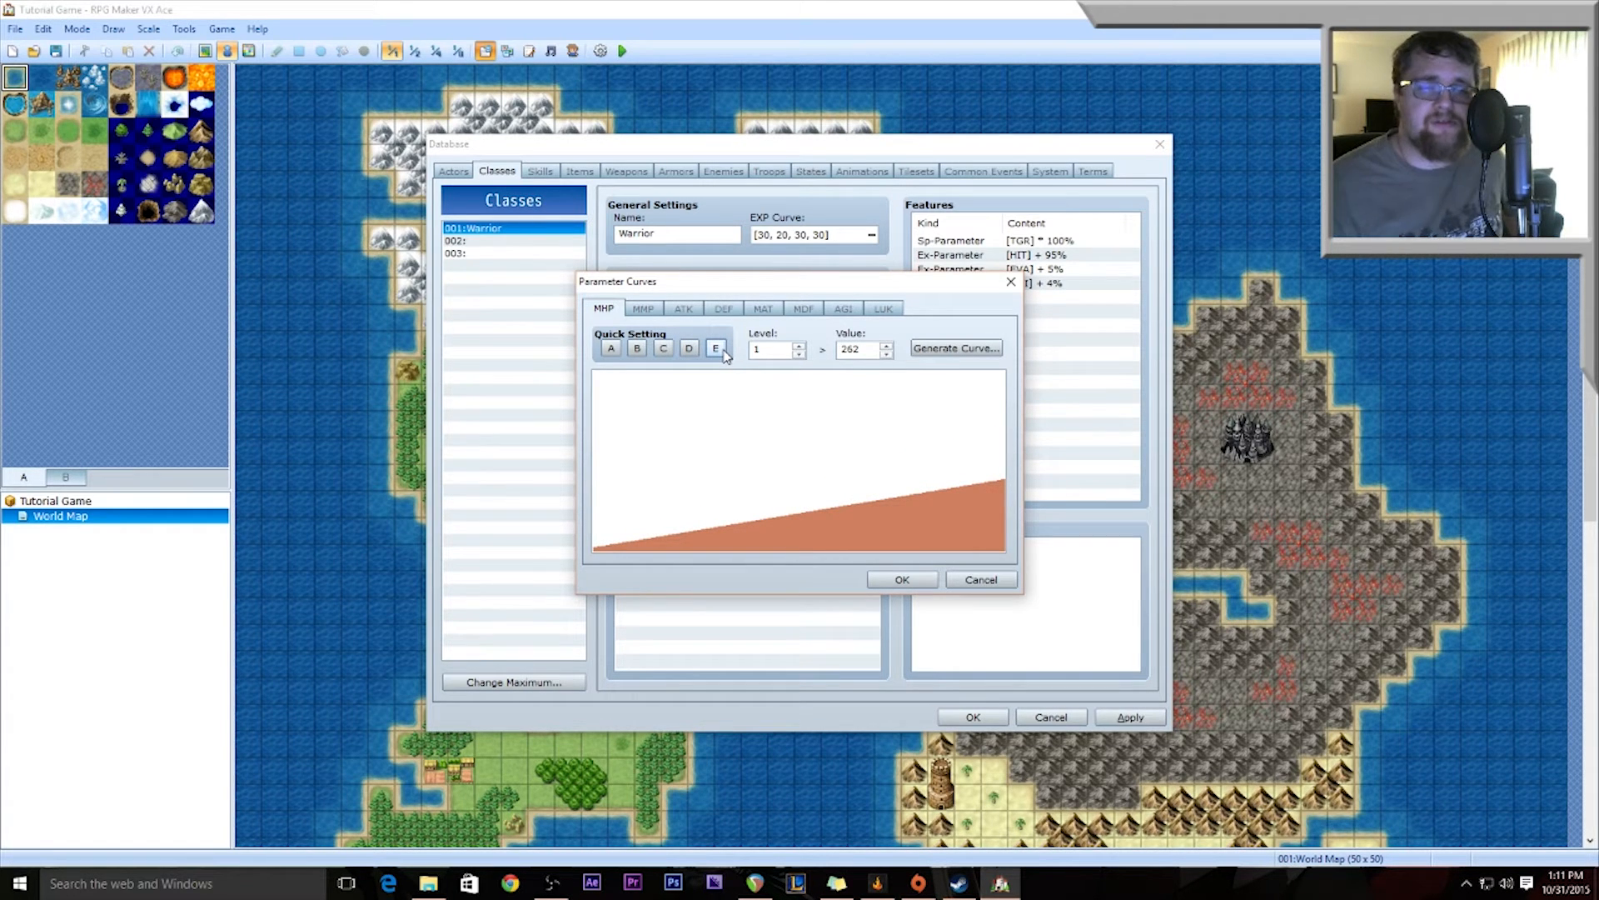
left_click(611, 348)
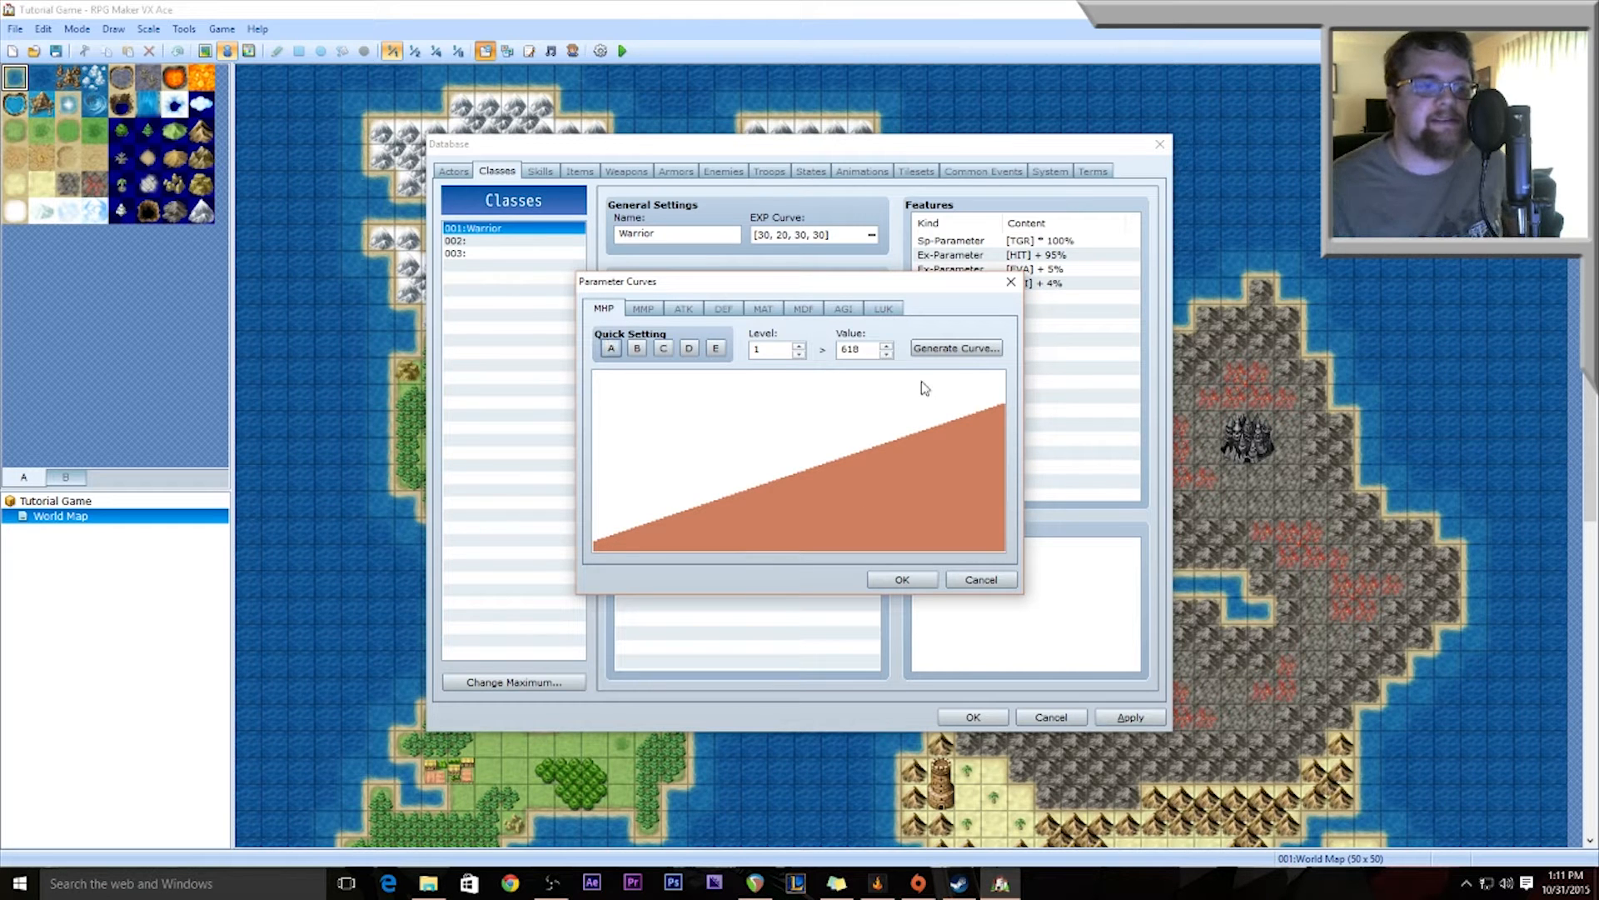
Step: Generate the Warrior's MHP curve with 720 at level 1, 8754 at level 99 and the growth speed at Slow
left_click(957, 349)
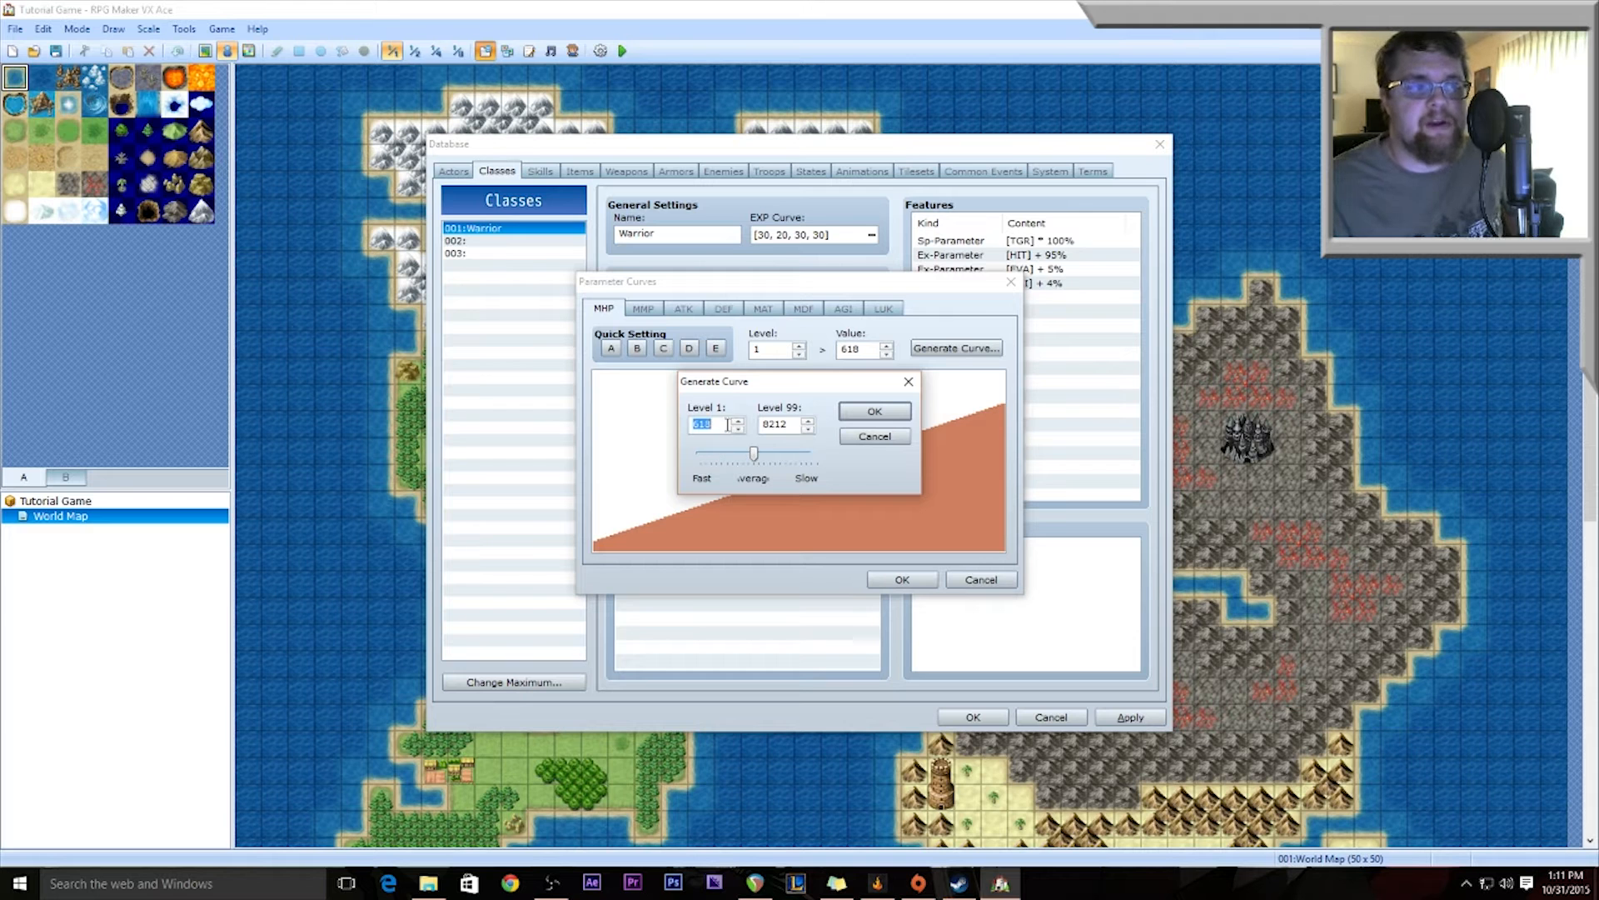
left_click_drag(770, 380, 817, 333)
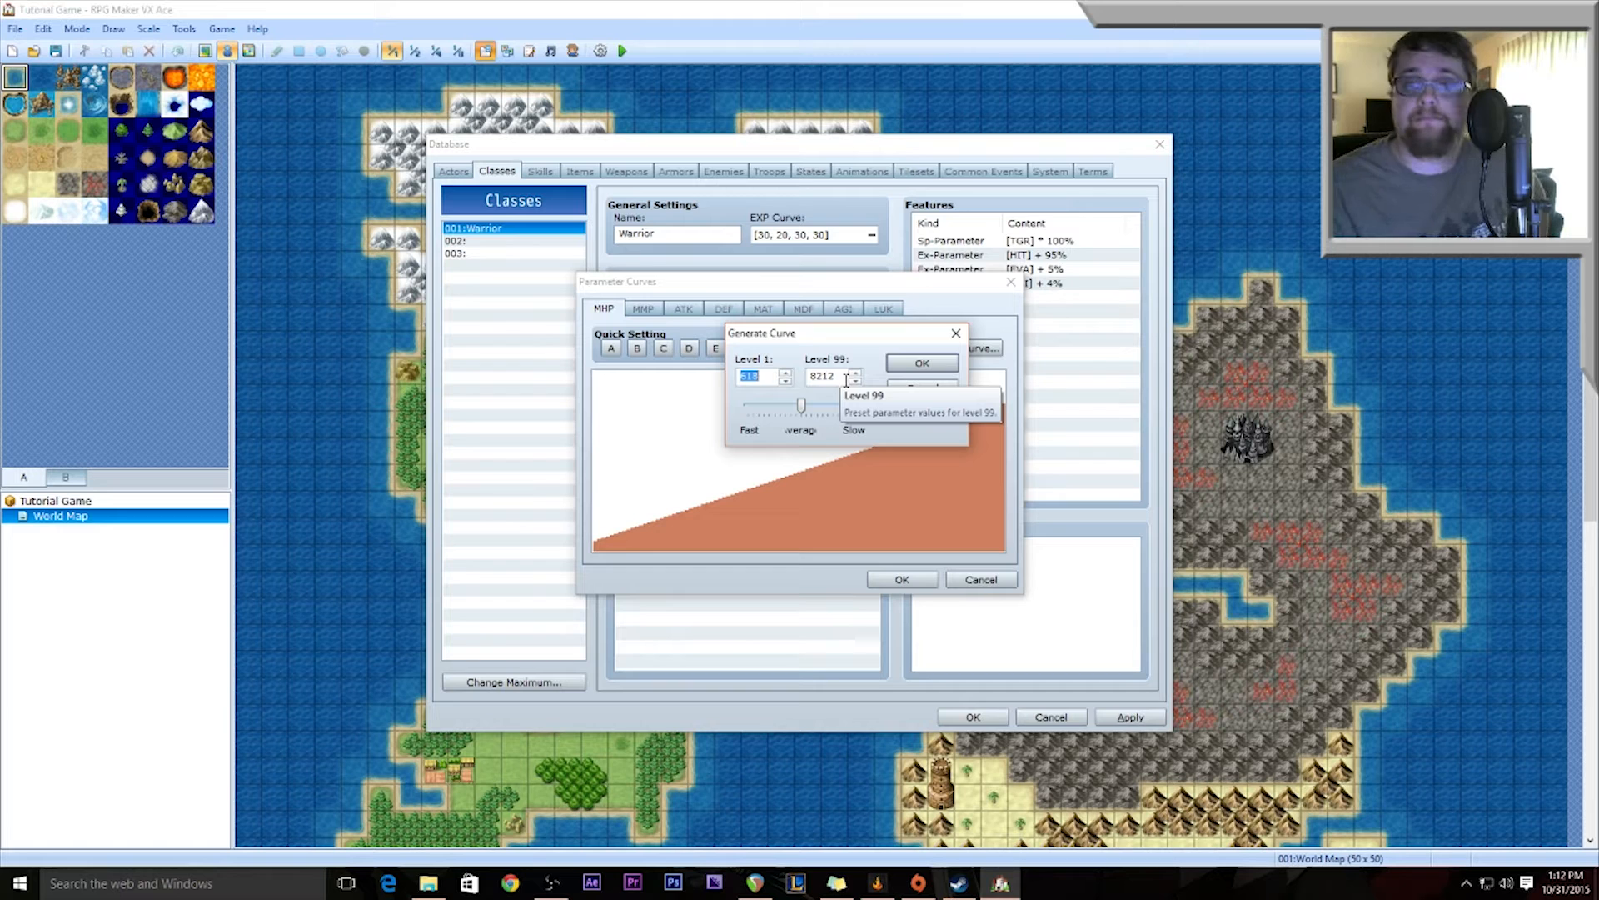
left_click(761, 377)
double_click(760, 377)
type("72")
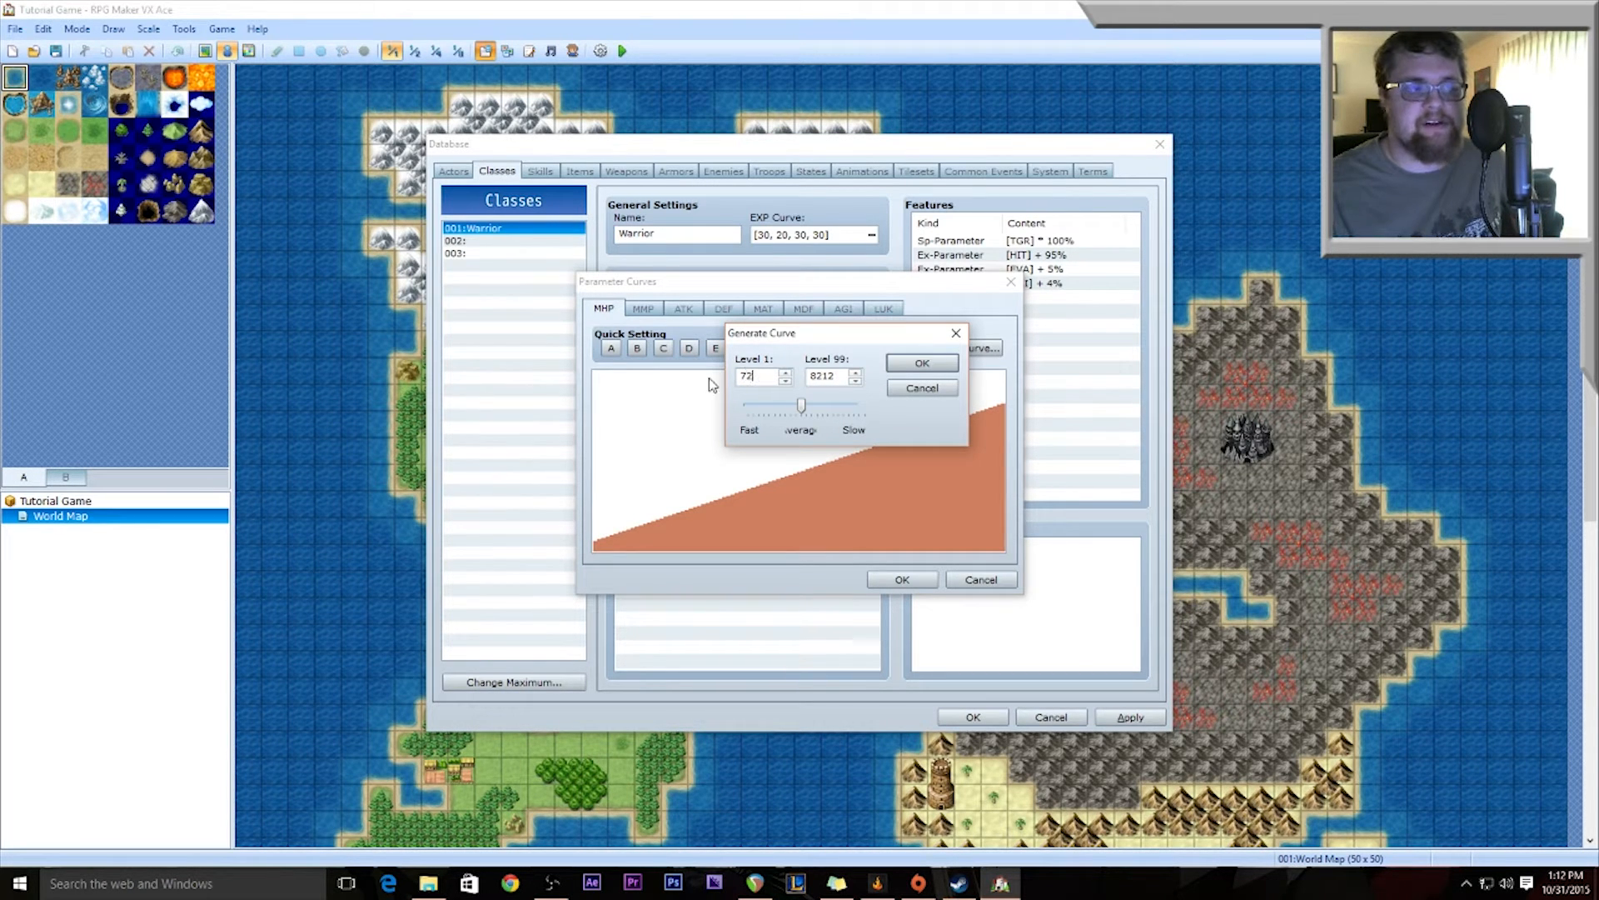
type("0")
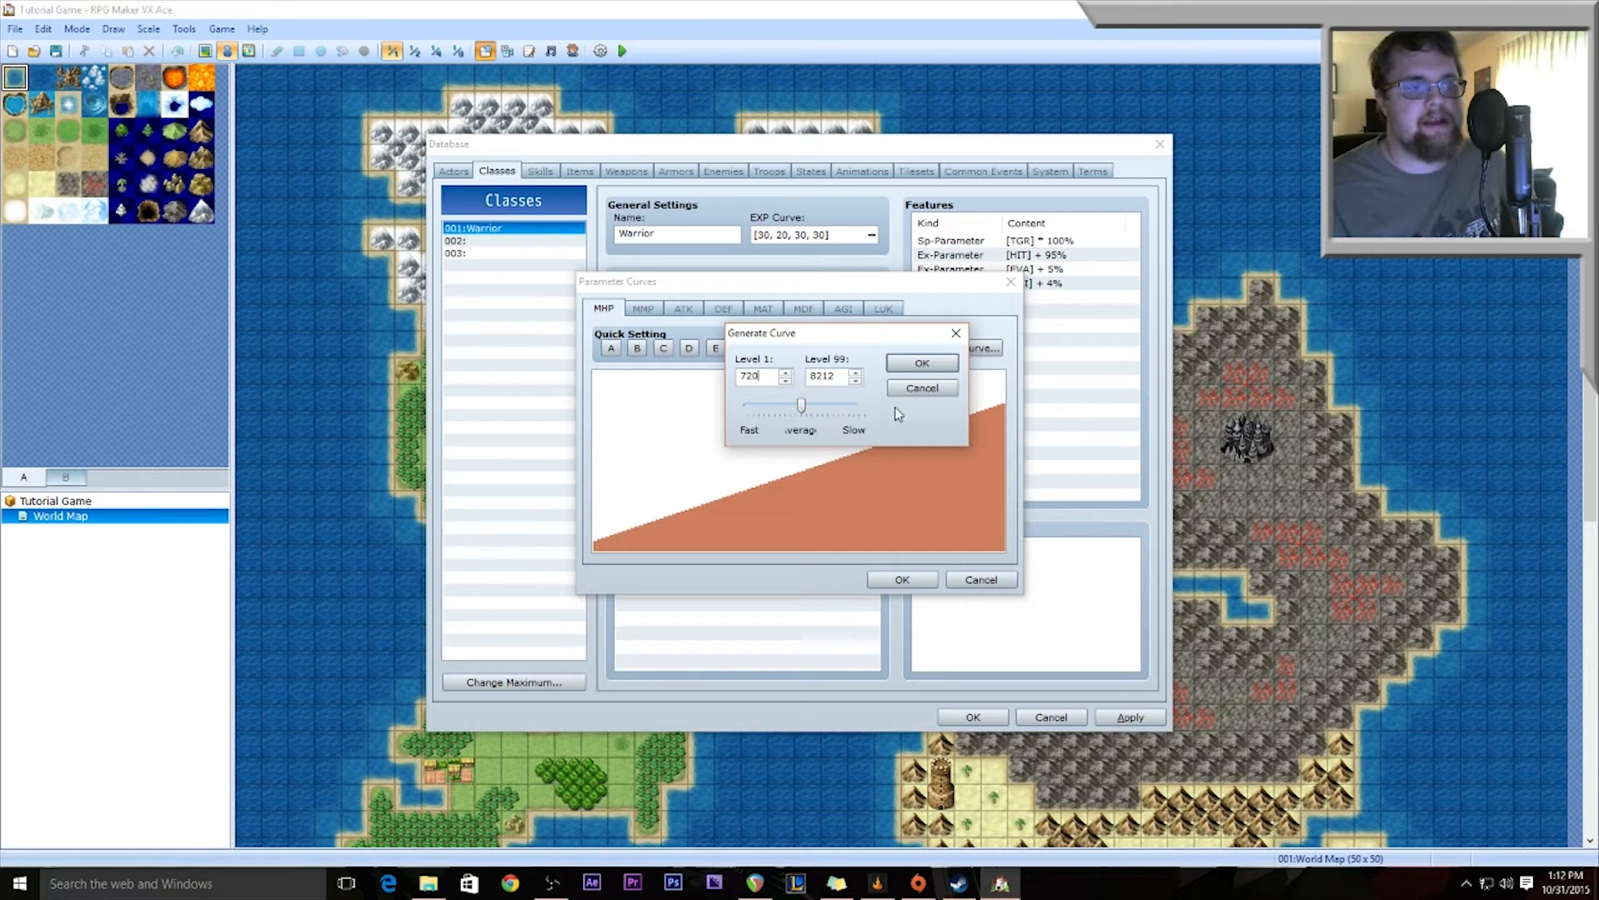
double_click(840, 376)
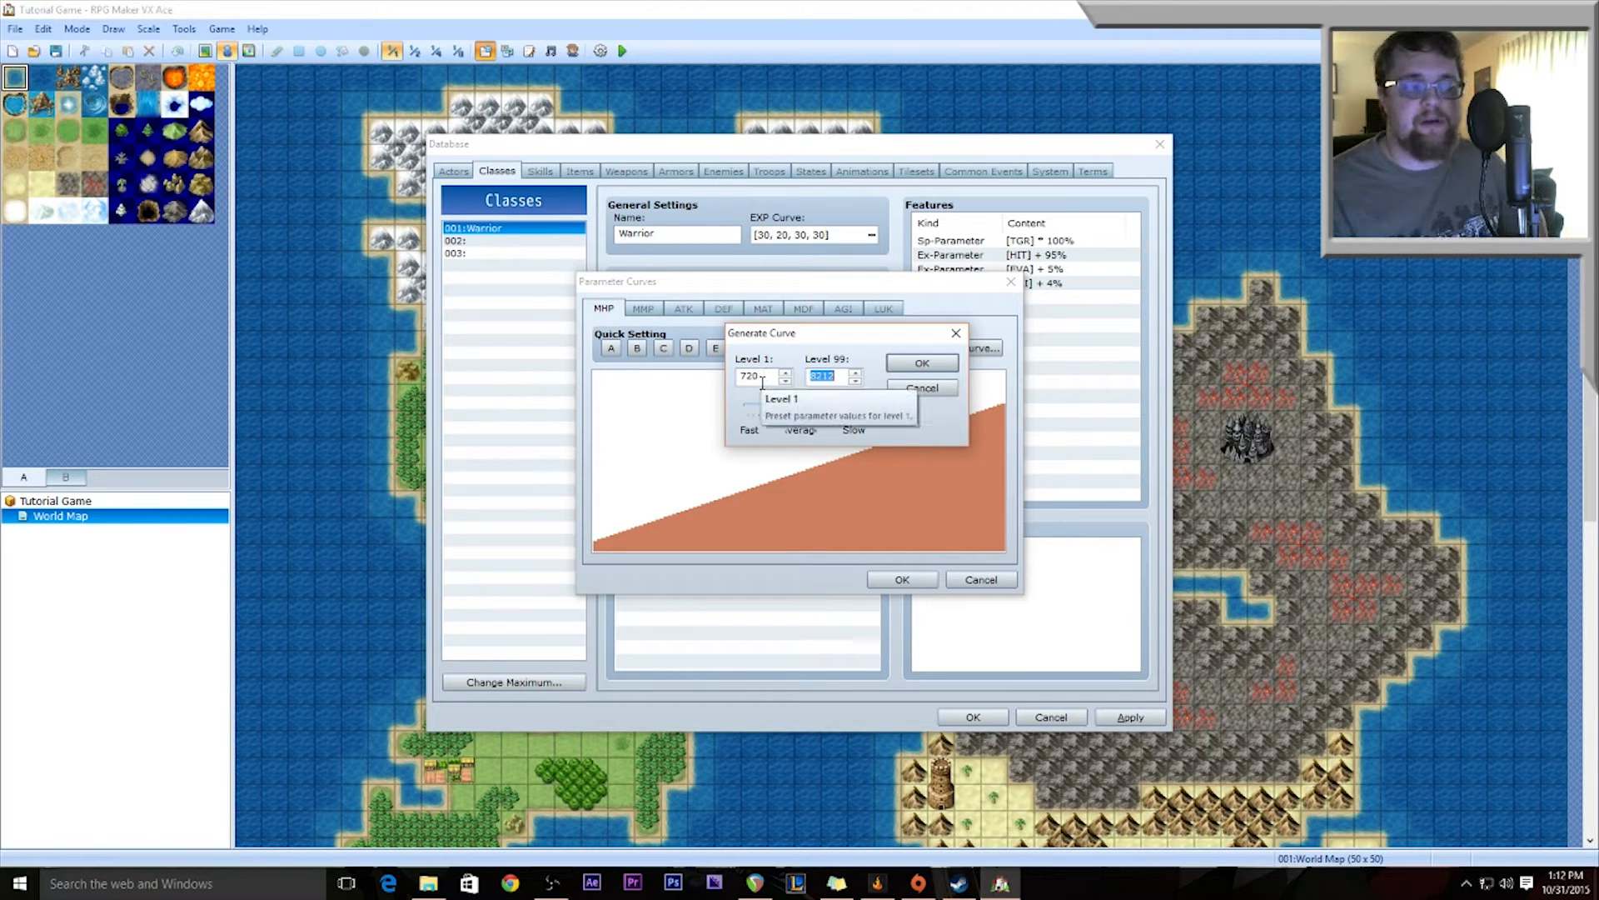
type("8754")
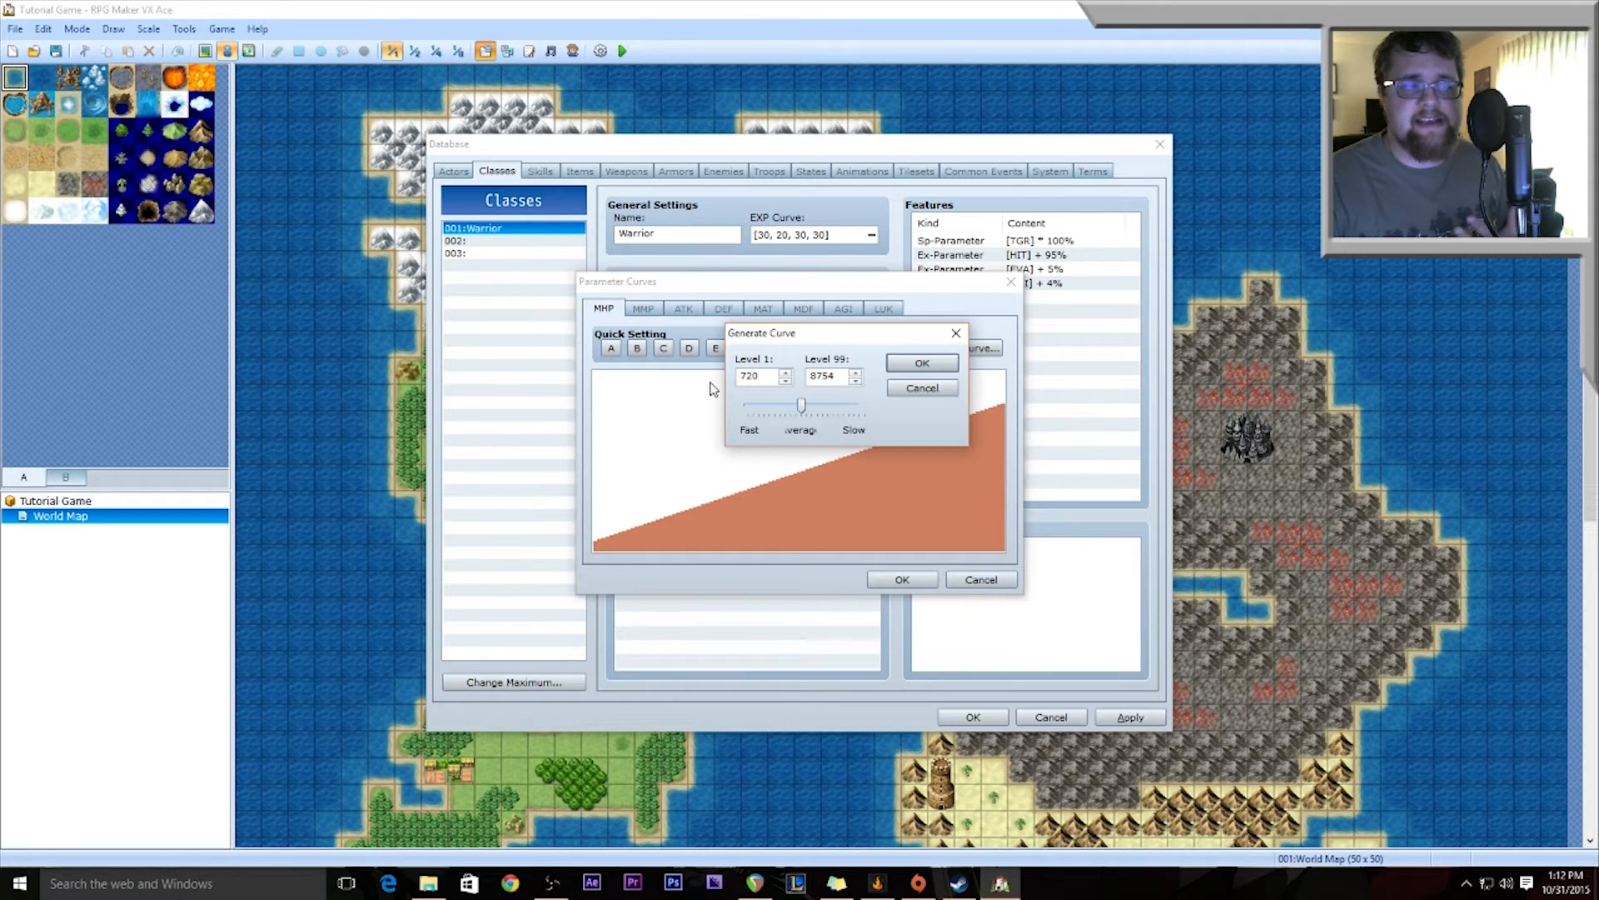
left_click_drag(779, 406, 897, 415)
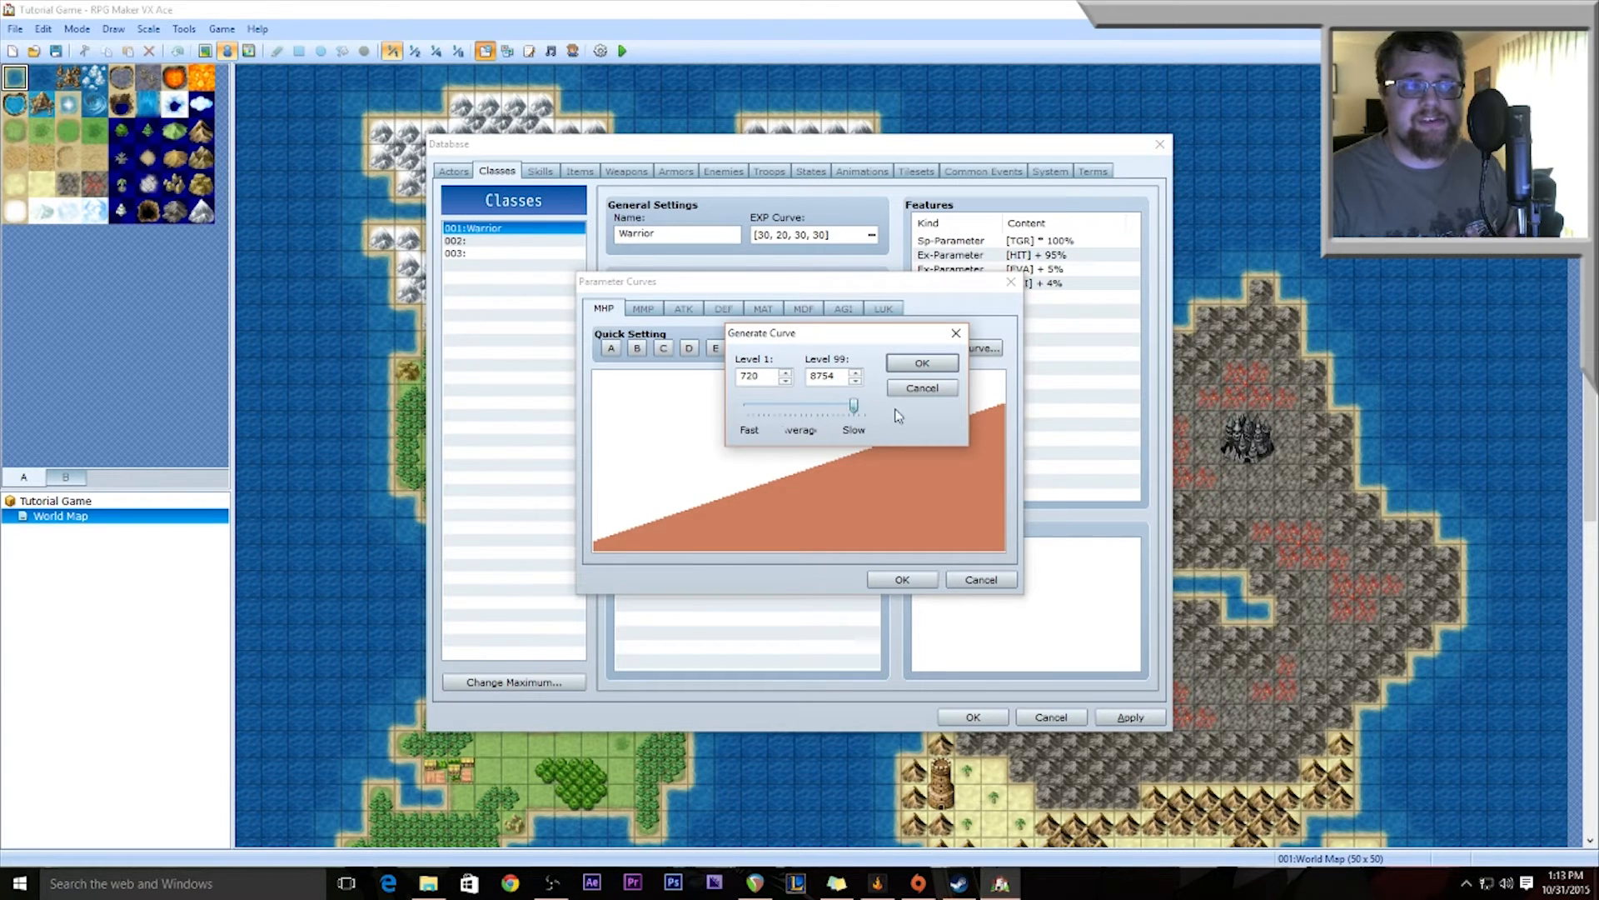
left_click(921, 364)
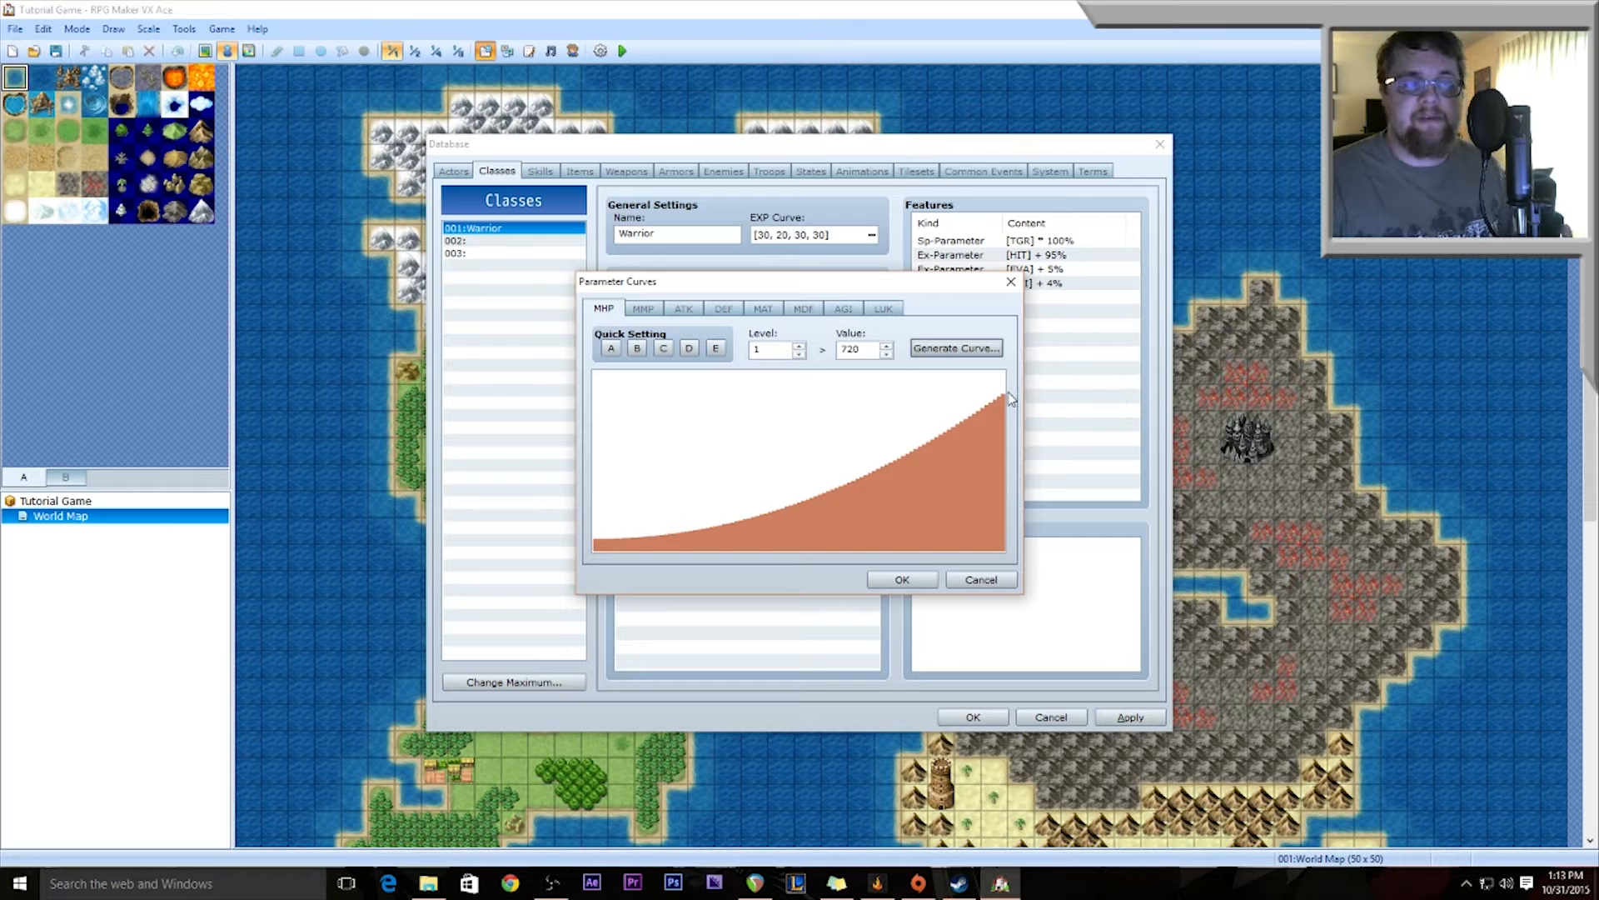
Step: Check the generated MHP curve's values at levels 4, 80 and 81
left_click(775, 349)
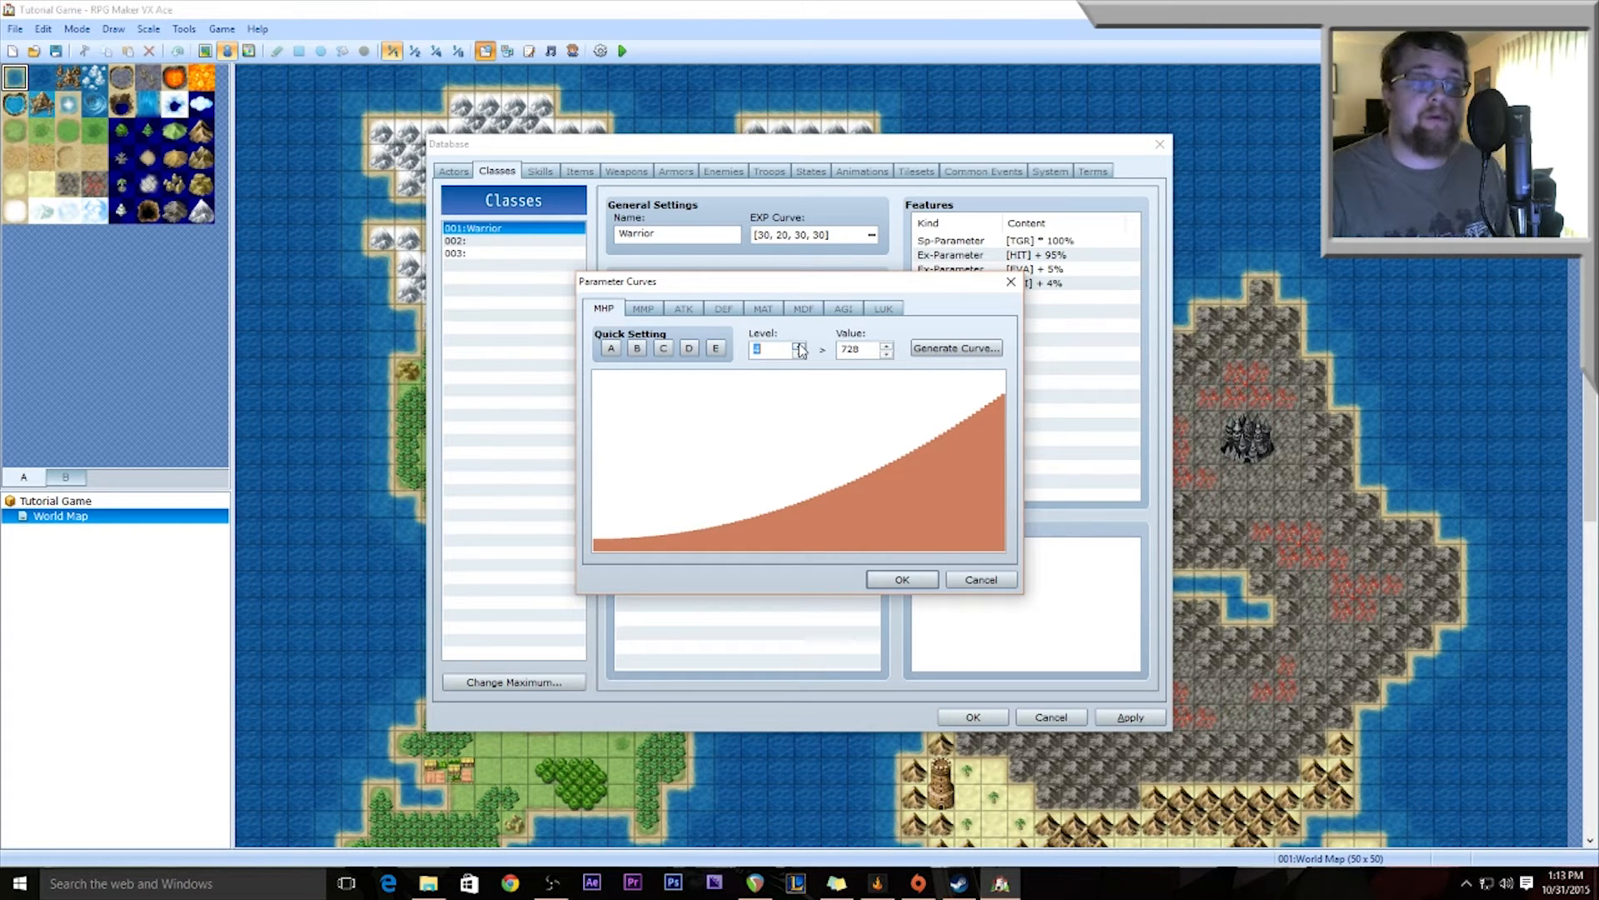
type("80")
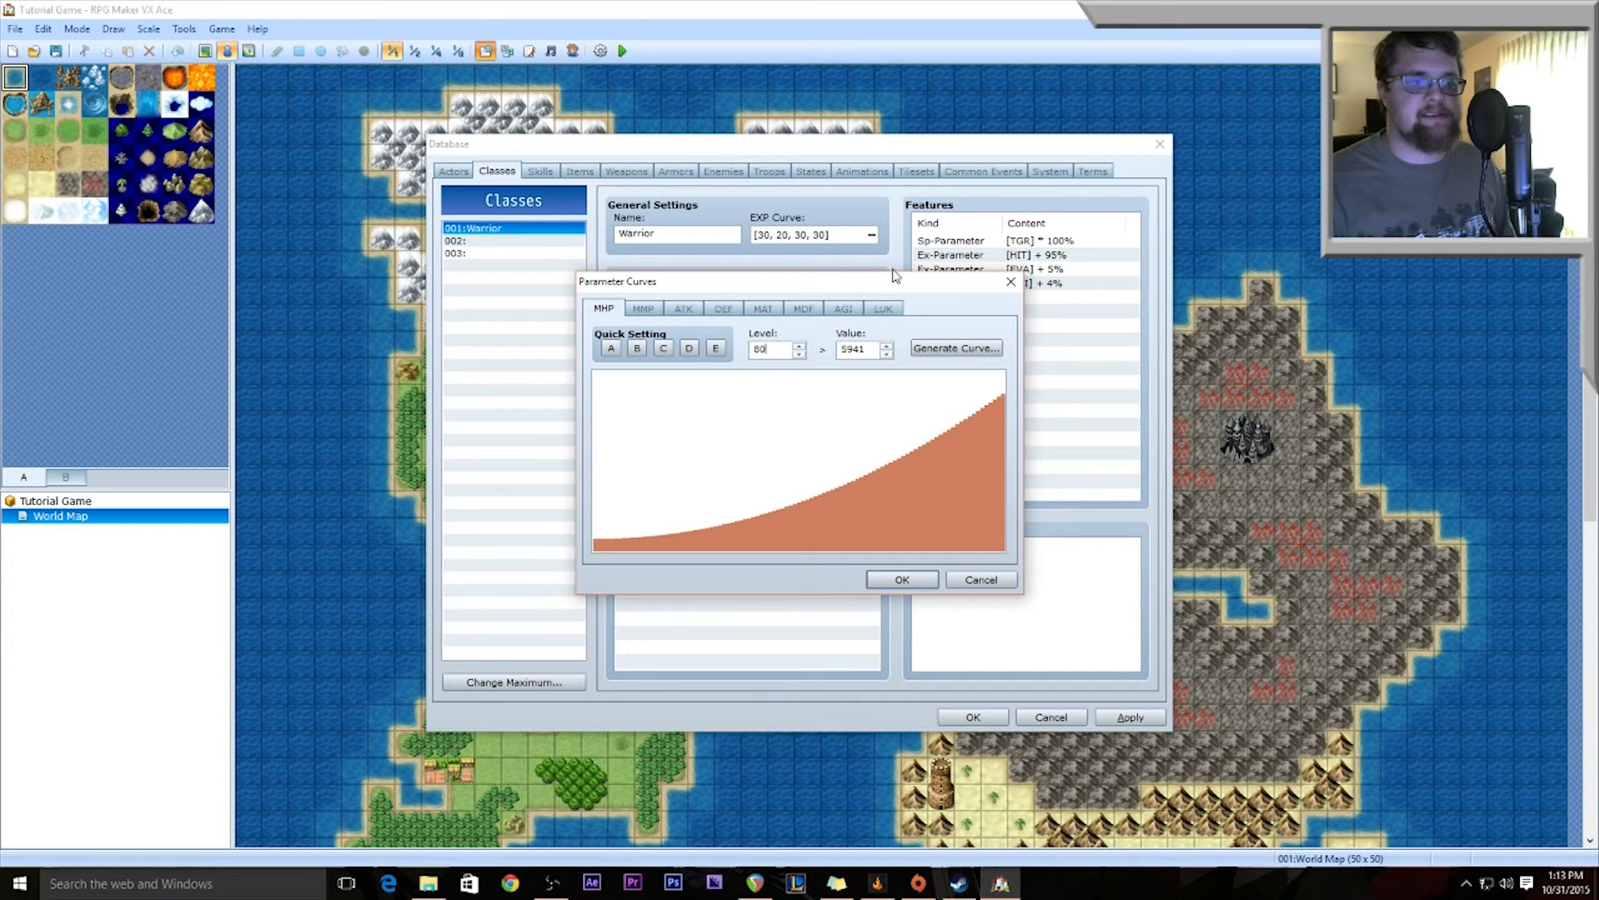
left_click(800, 345)
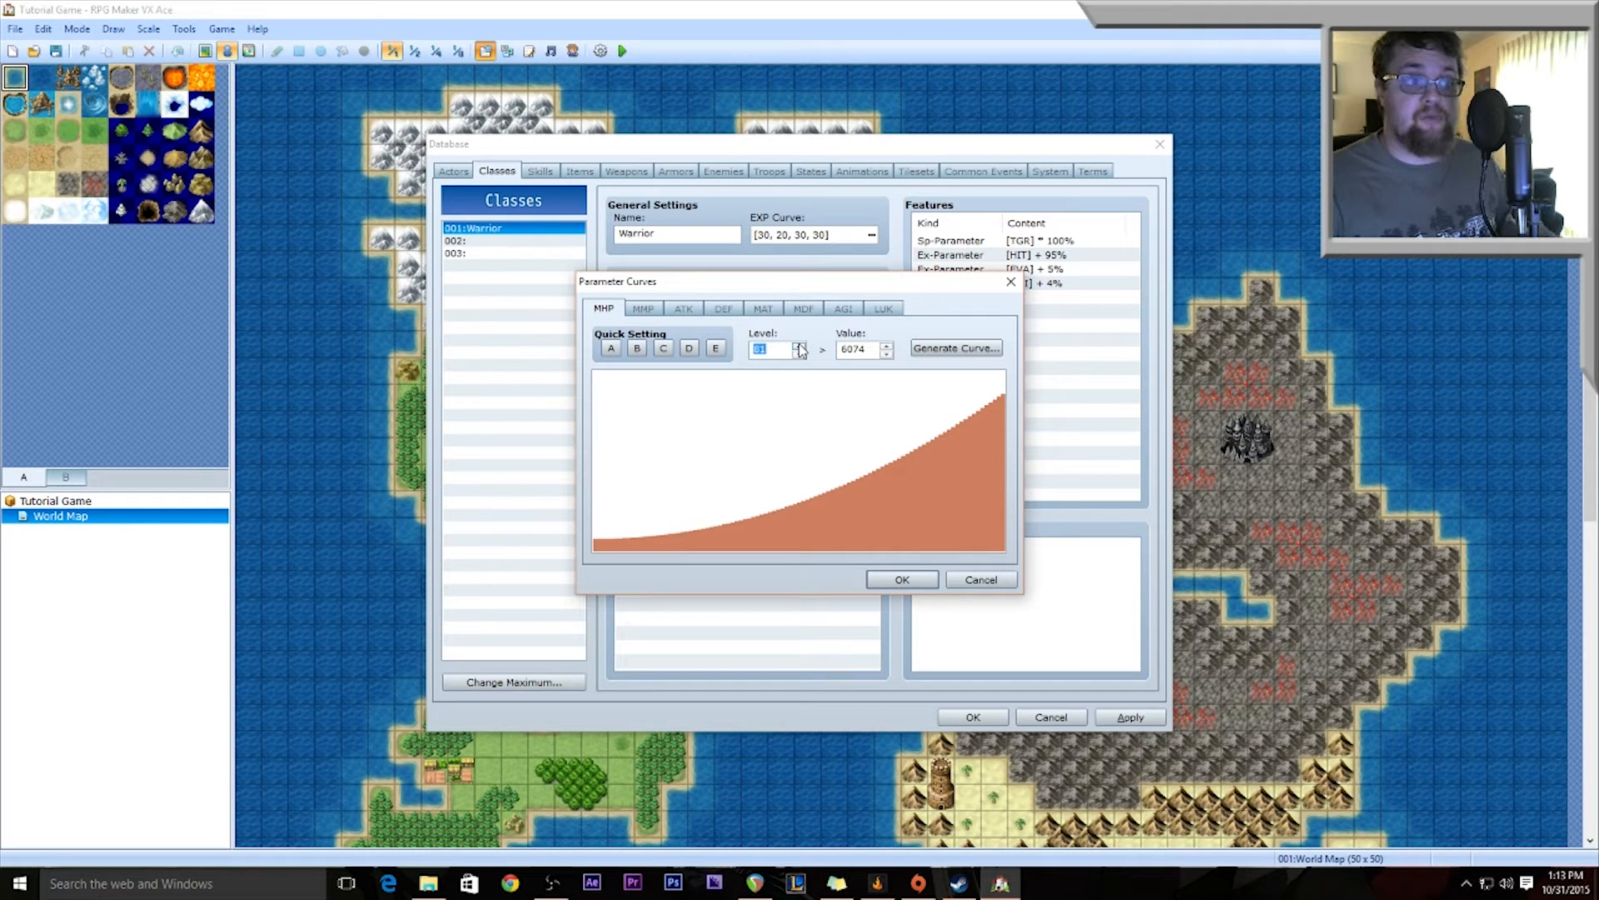
Step: Check the MHP curve's values just above level 81 and at level 1
left_click(800, 345)
left_click(800, 345)
left_click(762, 348)
key("BackSpace")
key("BackSpace")
type("1")
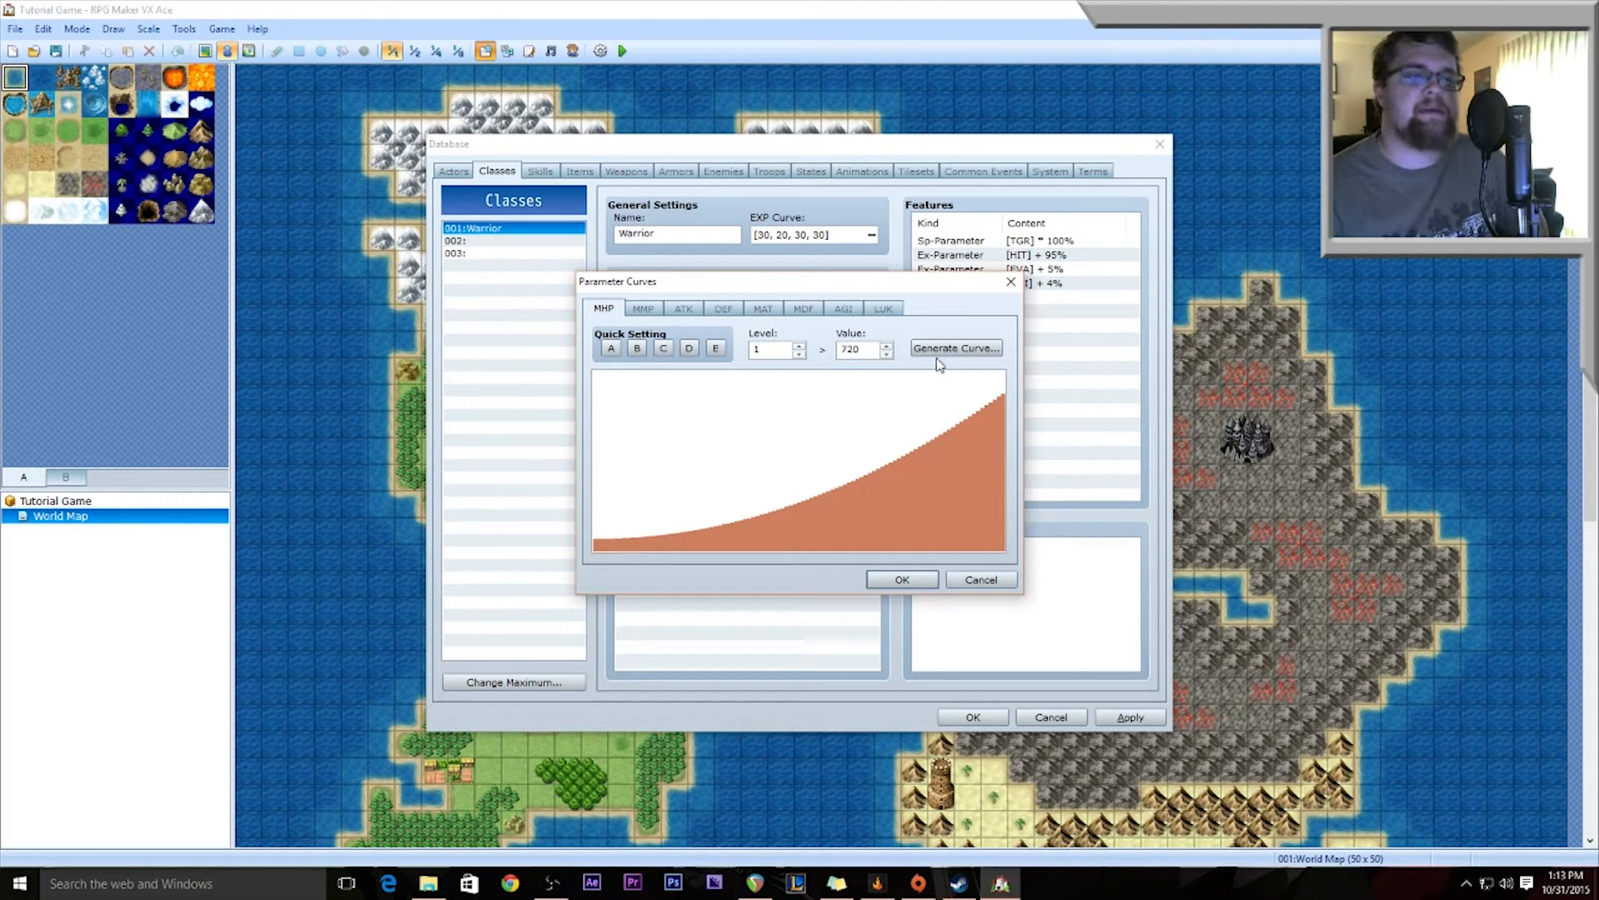
Step: Regenerate the Warrior's MHP curve from 720 at level 1 to 8754 at level 99 with the growth speed at Fast
left_click(990, 350)
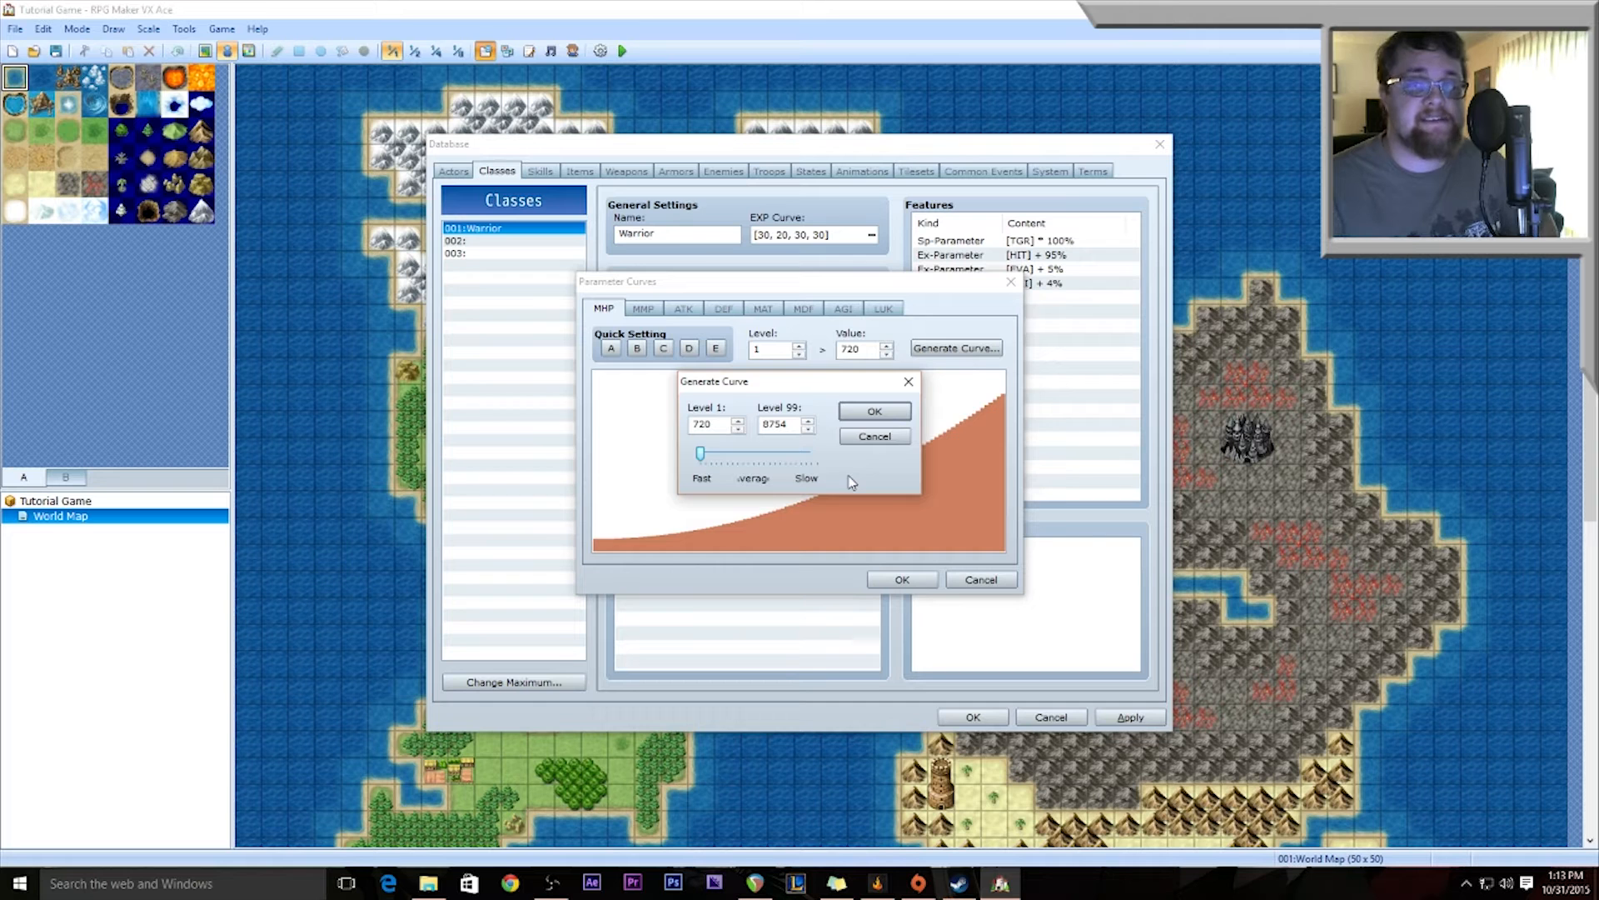
left_click(876, 413)
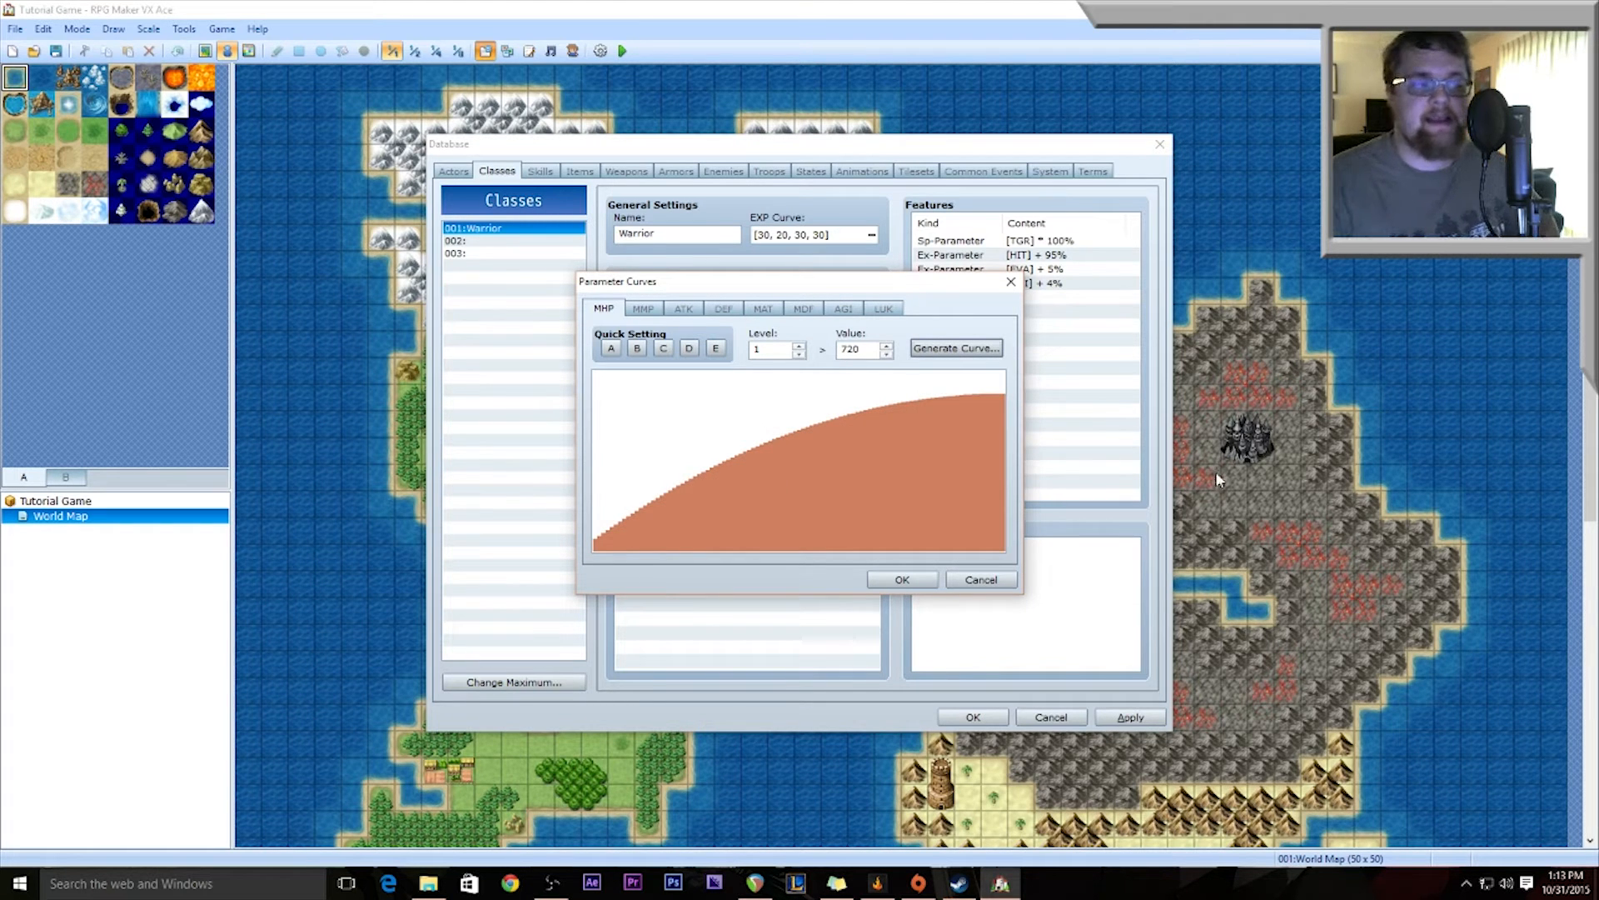
Step: Check the fast-growth MHP curve's values over the first levels, from level 75 upward, and again at level 1
left_click(799, 345)
left_click(799, 345)
left_click(798, 344)
left_click(799, 345)
left_click(798, 345)
left_click(799, 345)
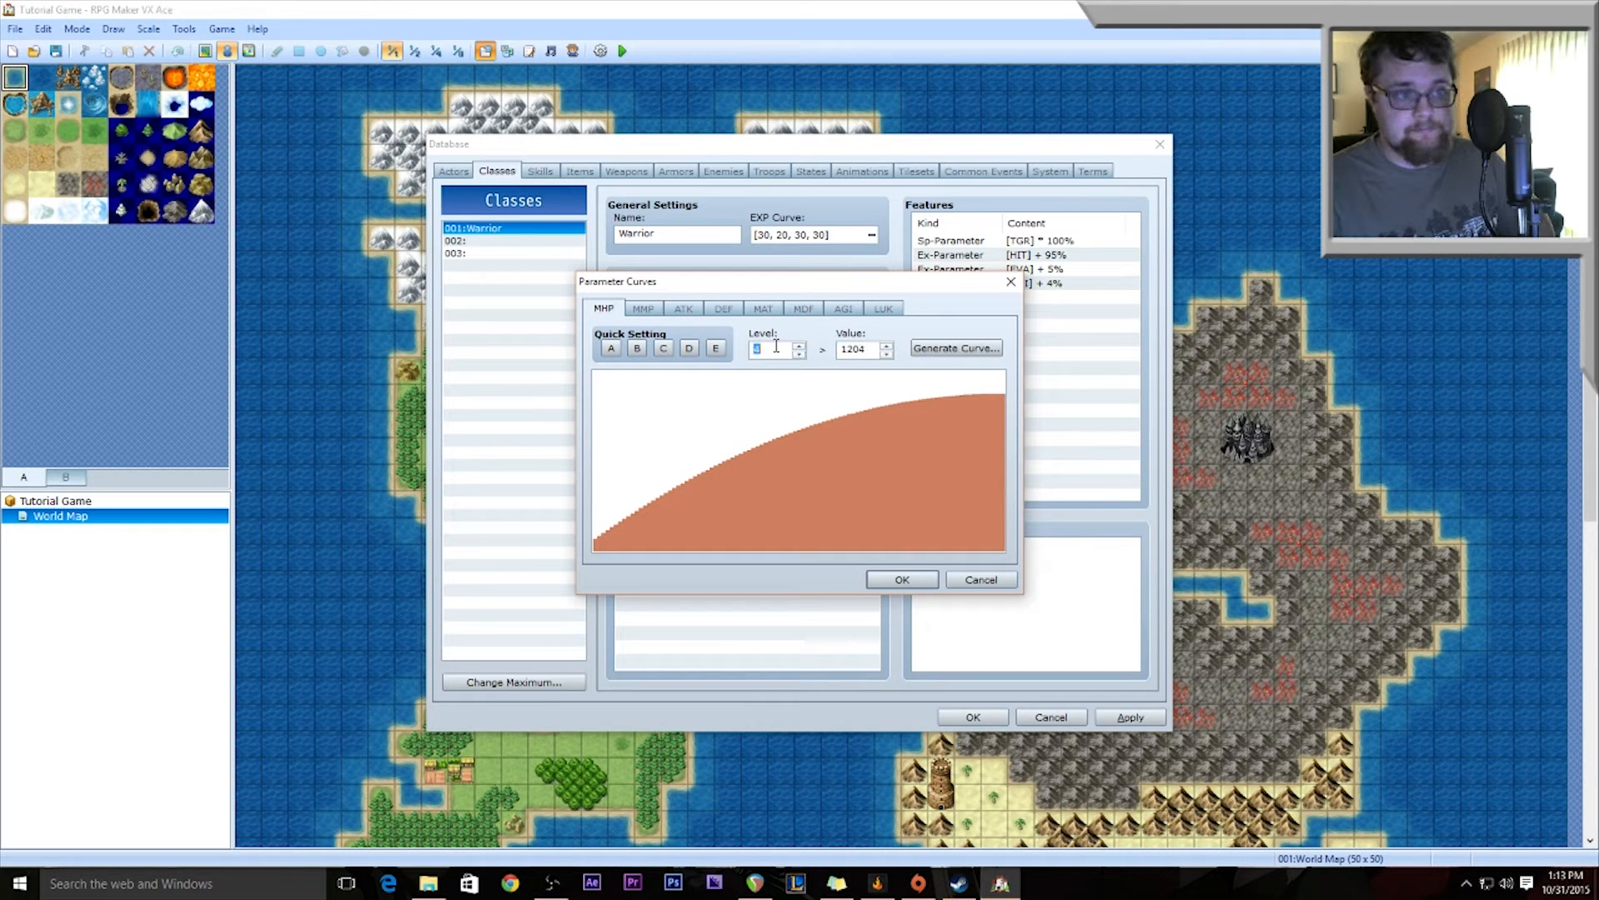
type("75")
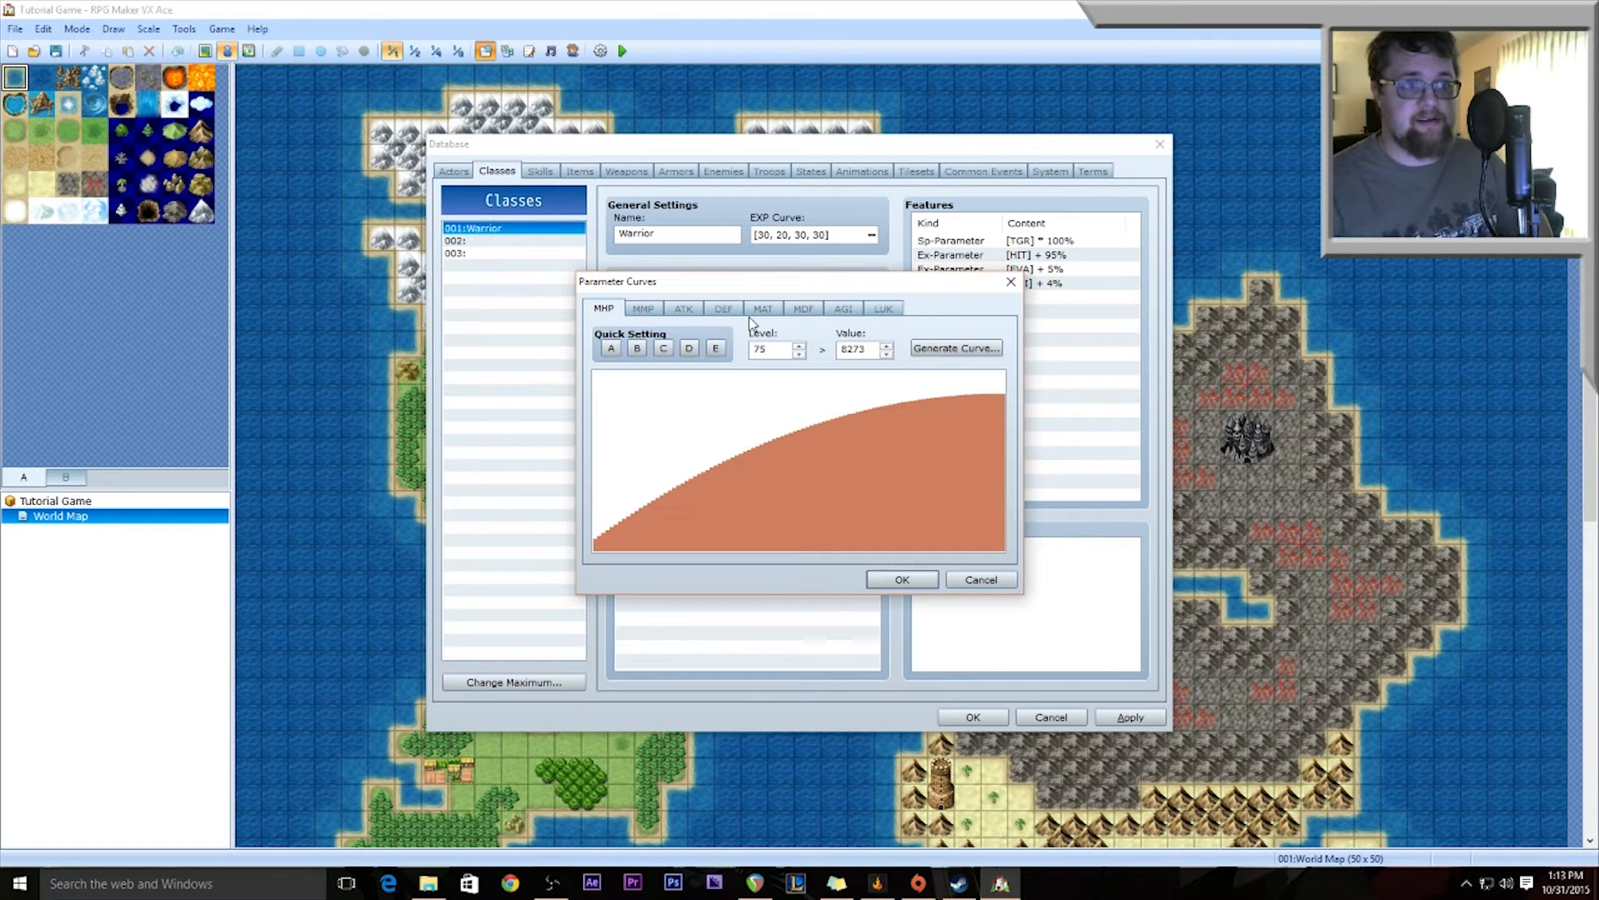
left_click(799, 345)
left_click(799, 345)
left_click(799, 345)
left_click(799, 345)
left_click(798, 344)
left_click(798, 345)
type("1")
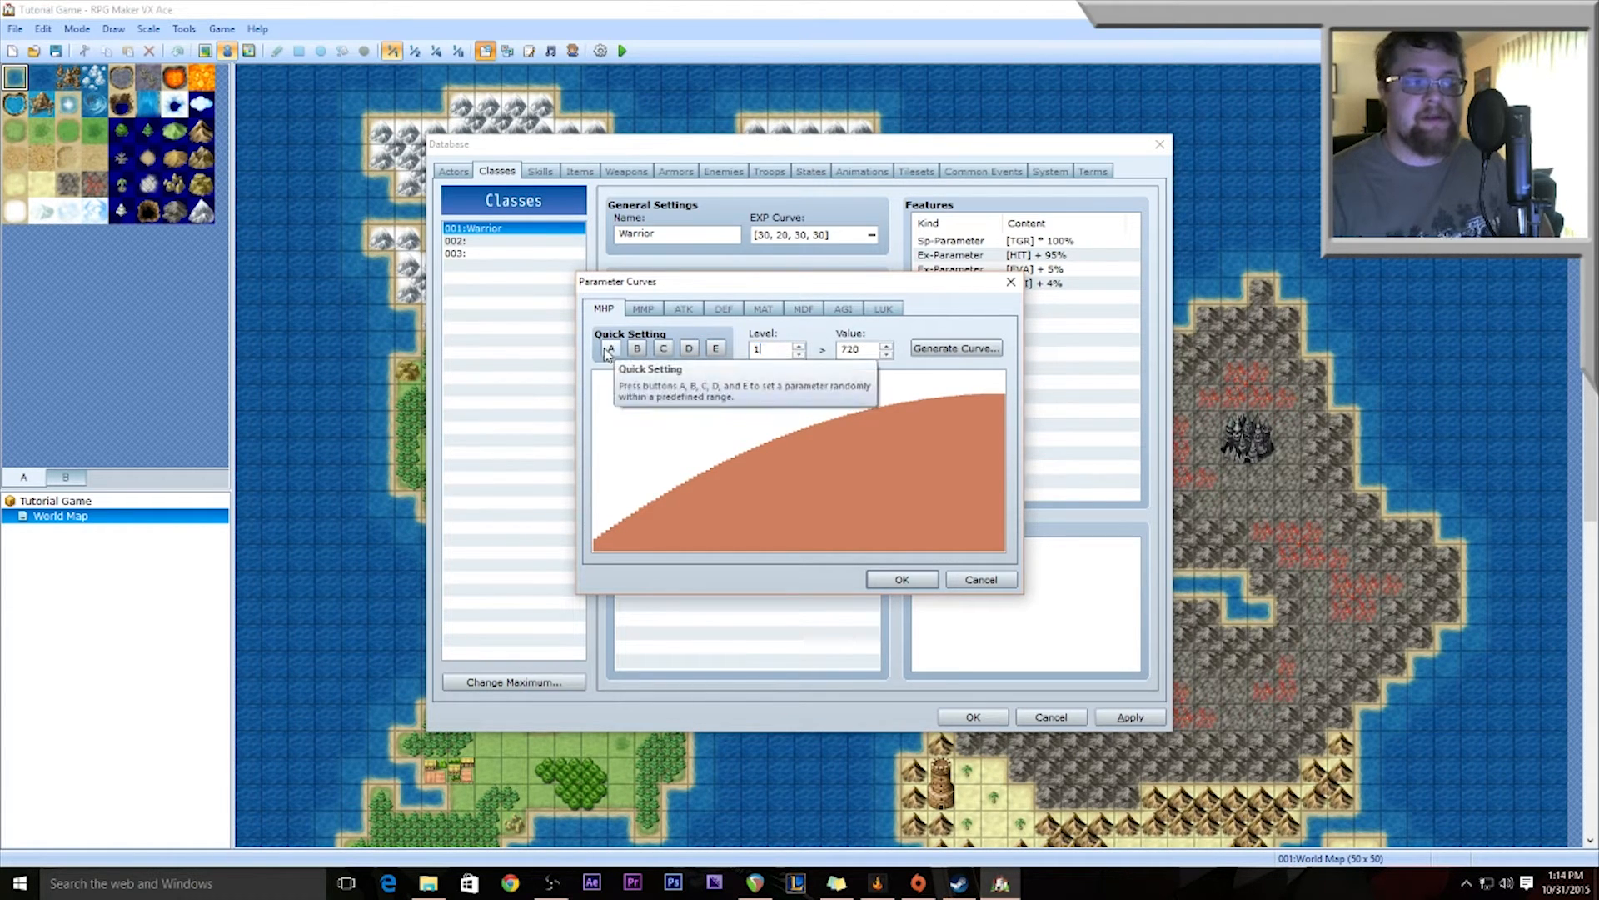
Step: Generate the Warrior's MHP curve from 720 to 8754 with the growth speed slightly on the Fast side of Average
left_click(955, 348)
left_click_drag(754, 454, 741, 461)
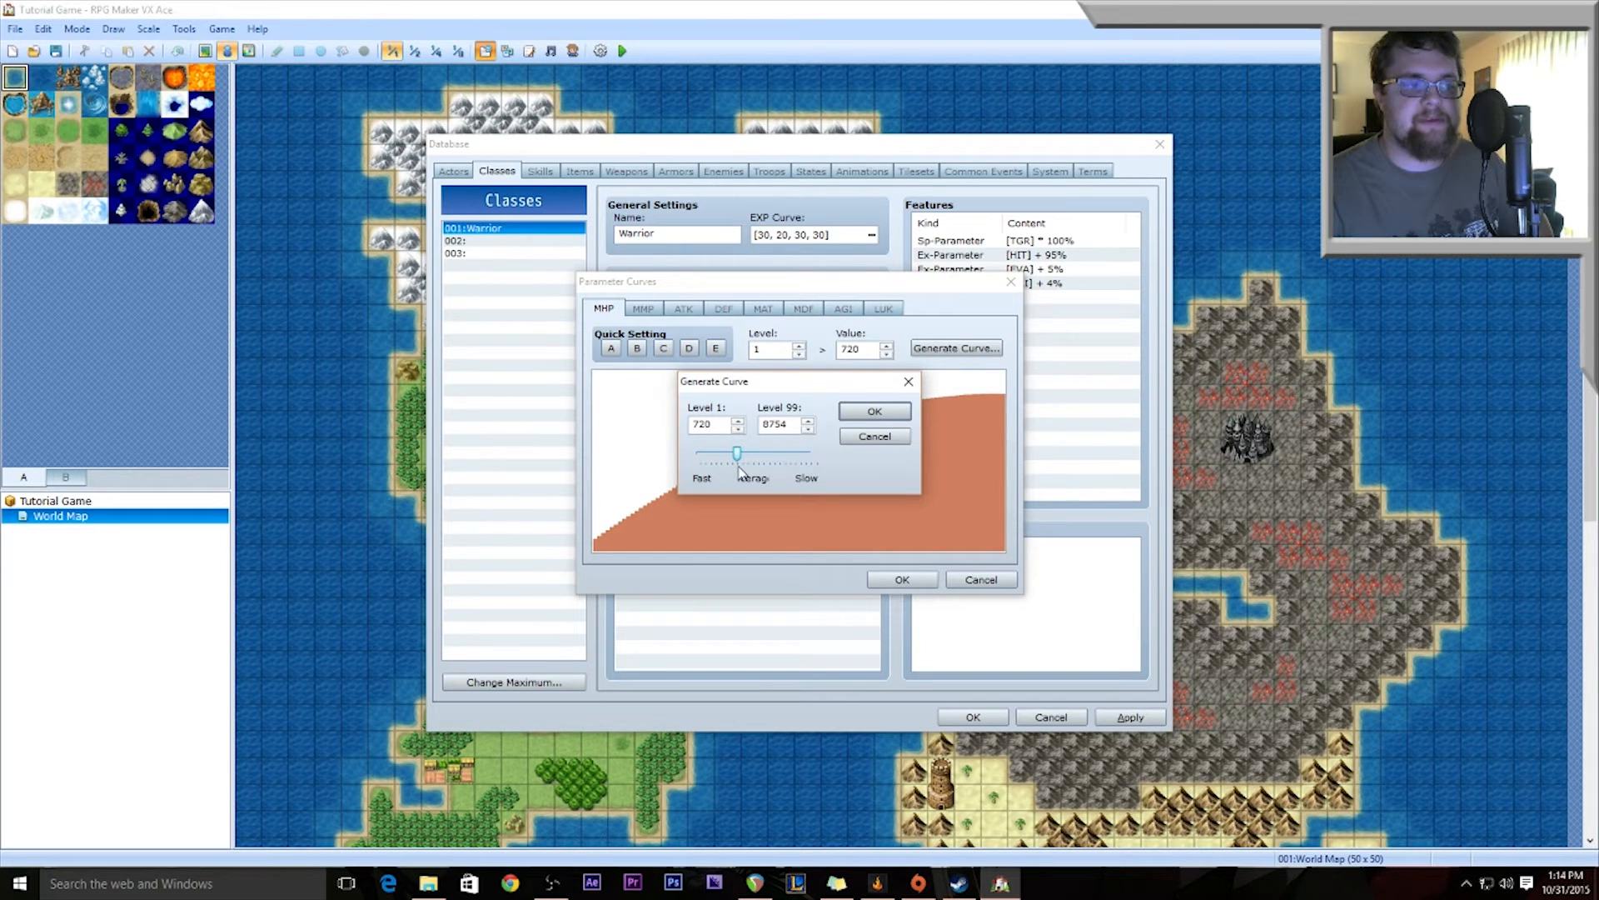
left_click_drag(742, 462, 746, 462)
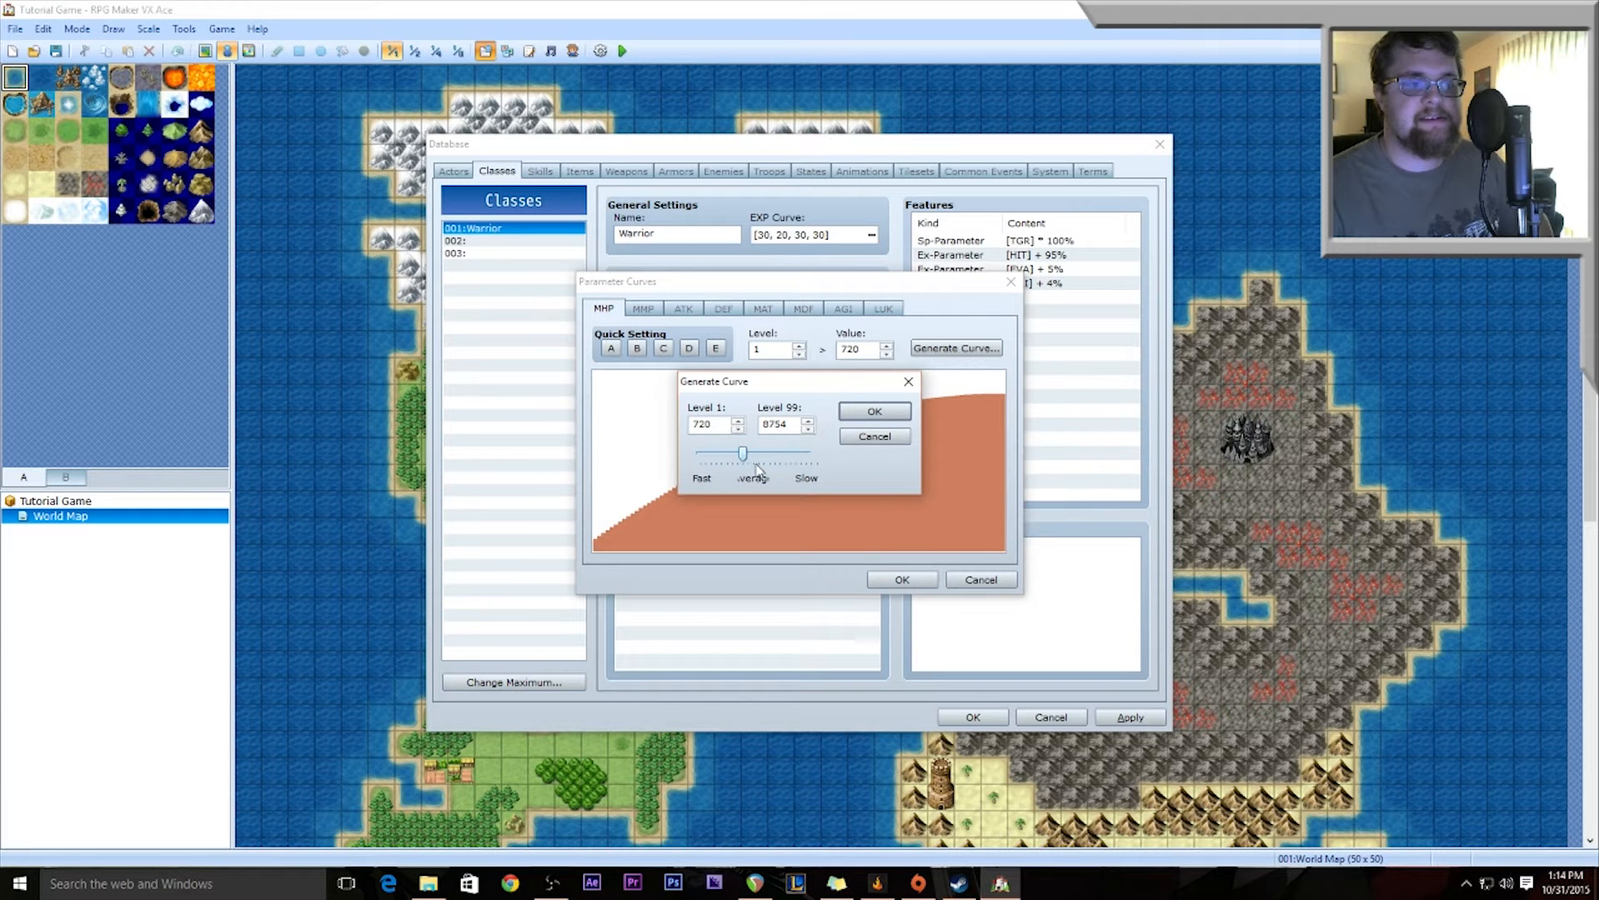
left_click(874, 411)
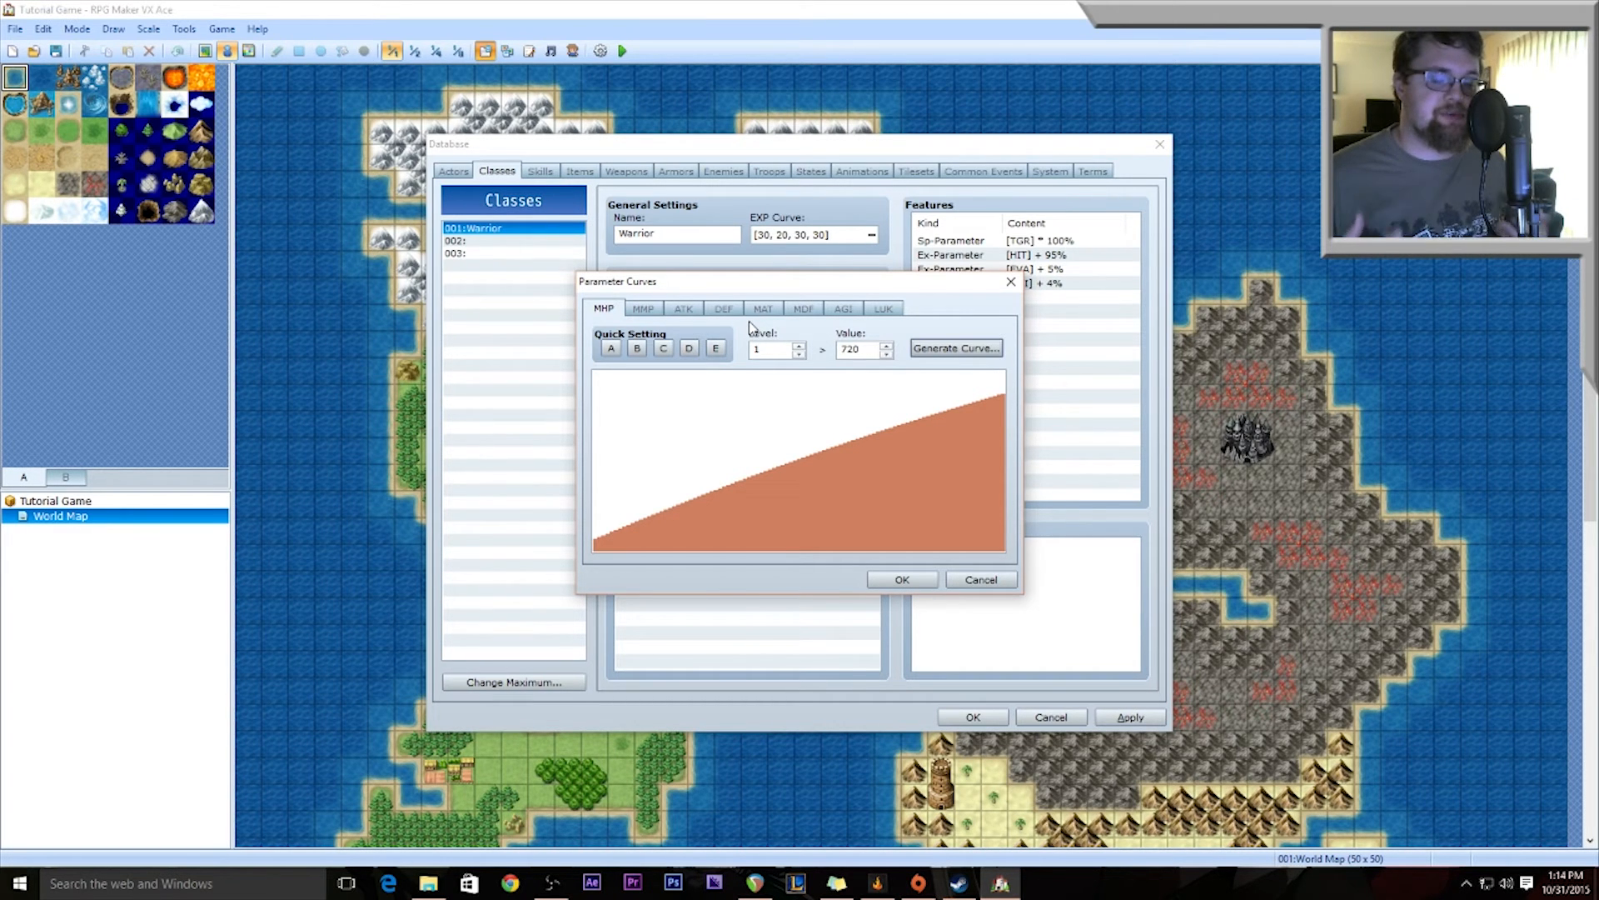
Step: Review the Warrior's MMP, ATK, DEF, MAT, MDF, AGI and LUK curves and accept the parameter curves
left_click(637, 309)
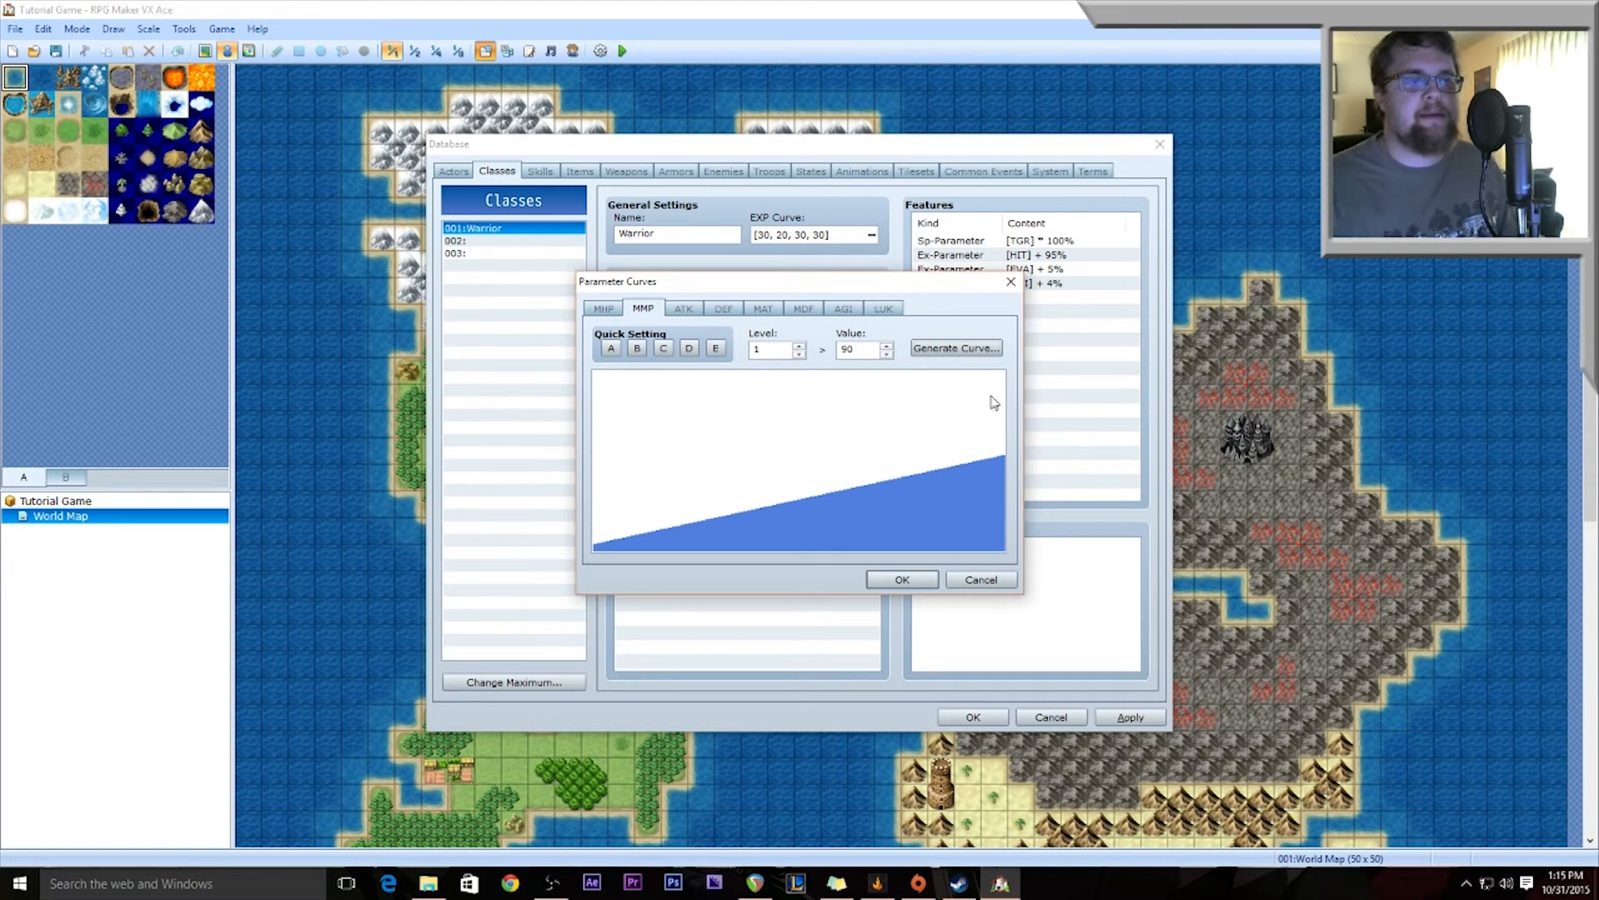
left_click(599, 313)
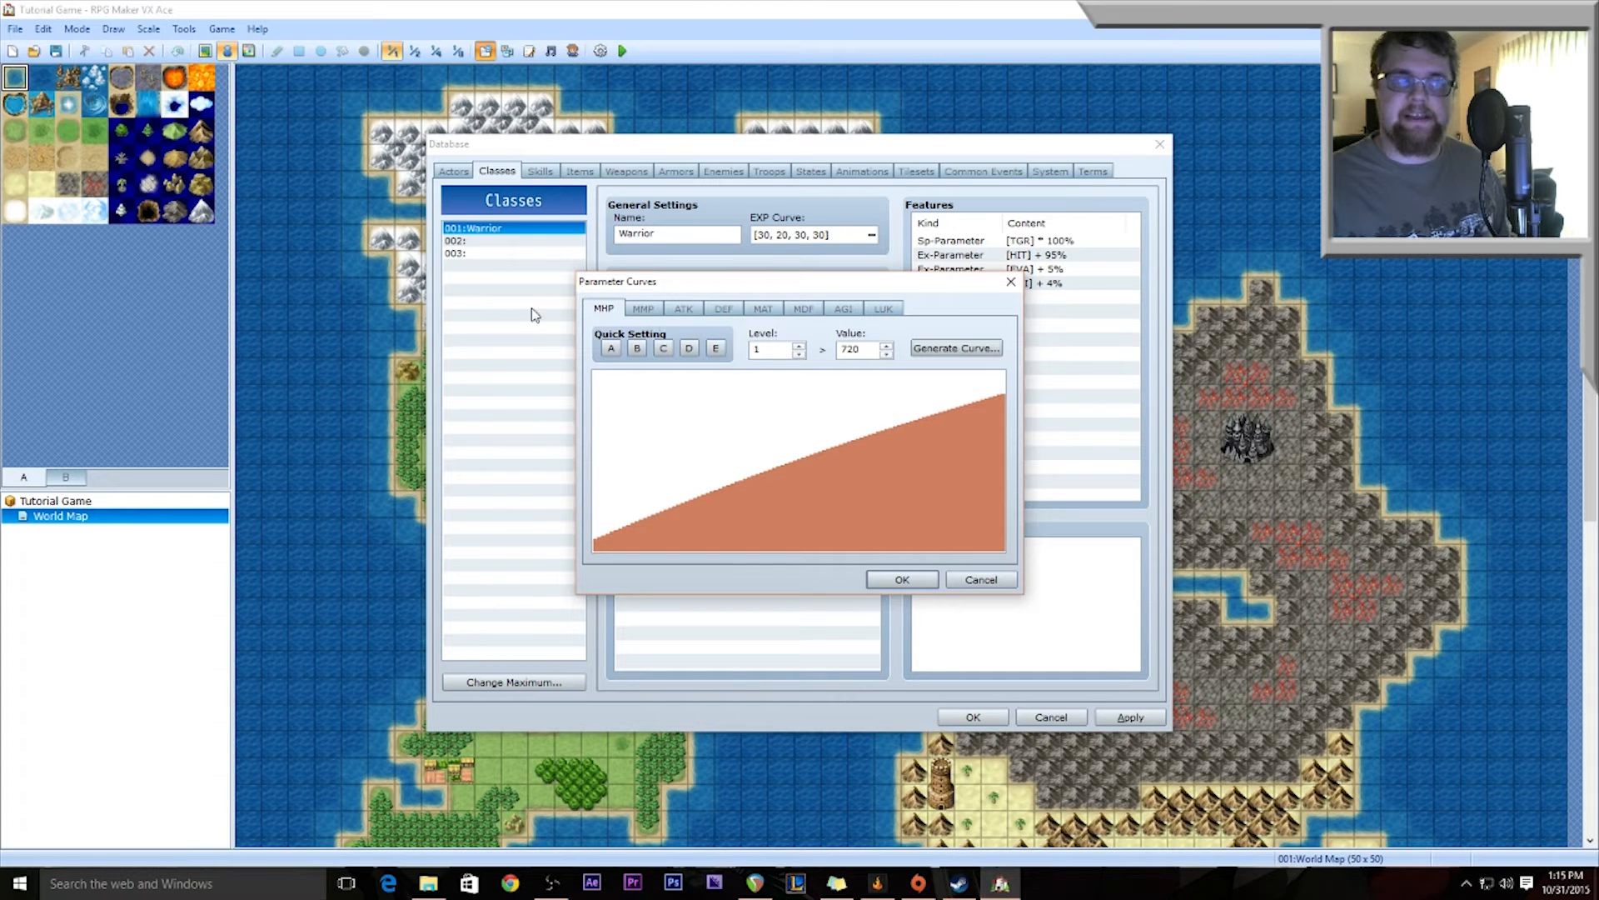
left_click(655, 311)
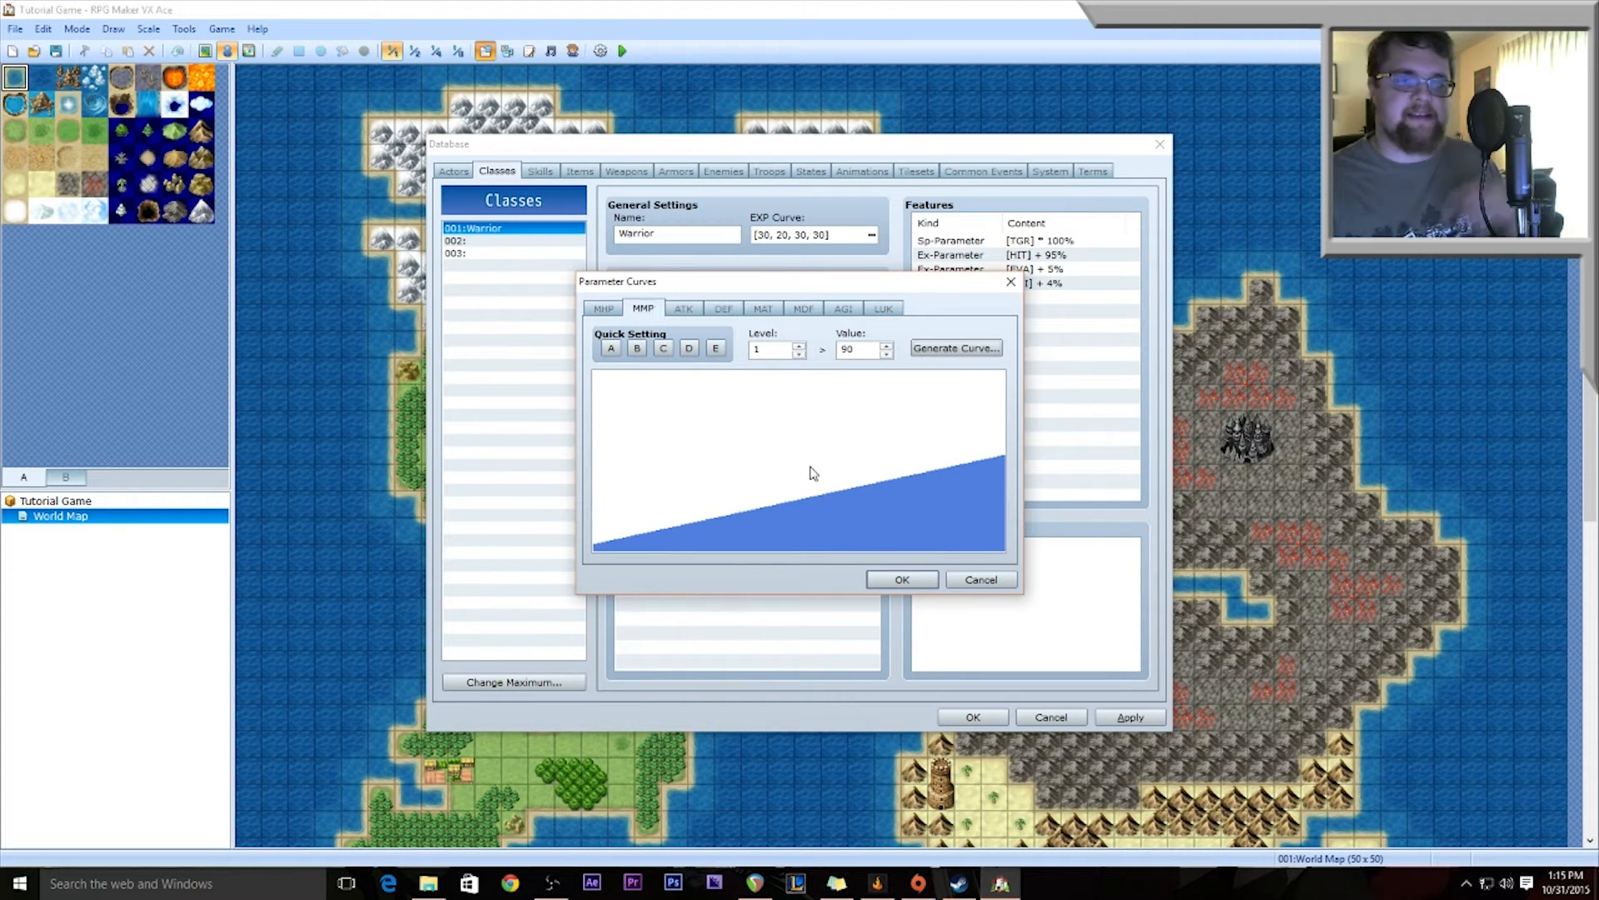
left_click(685, 310)
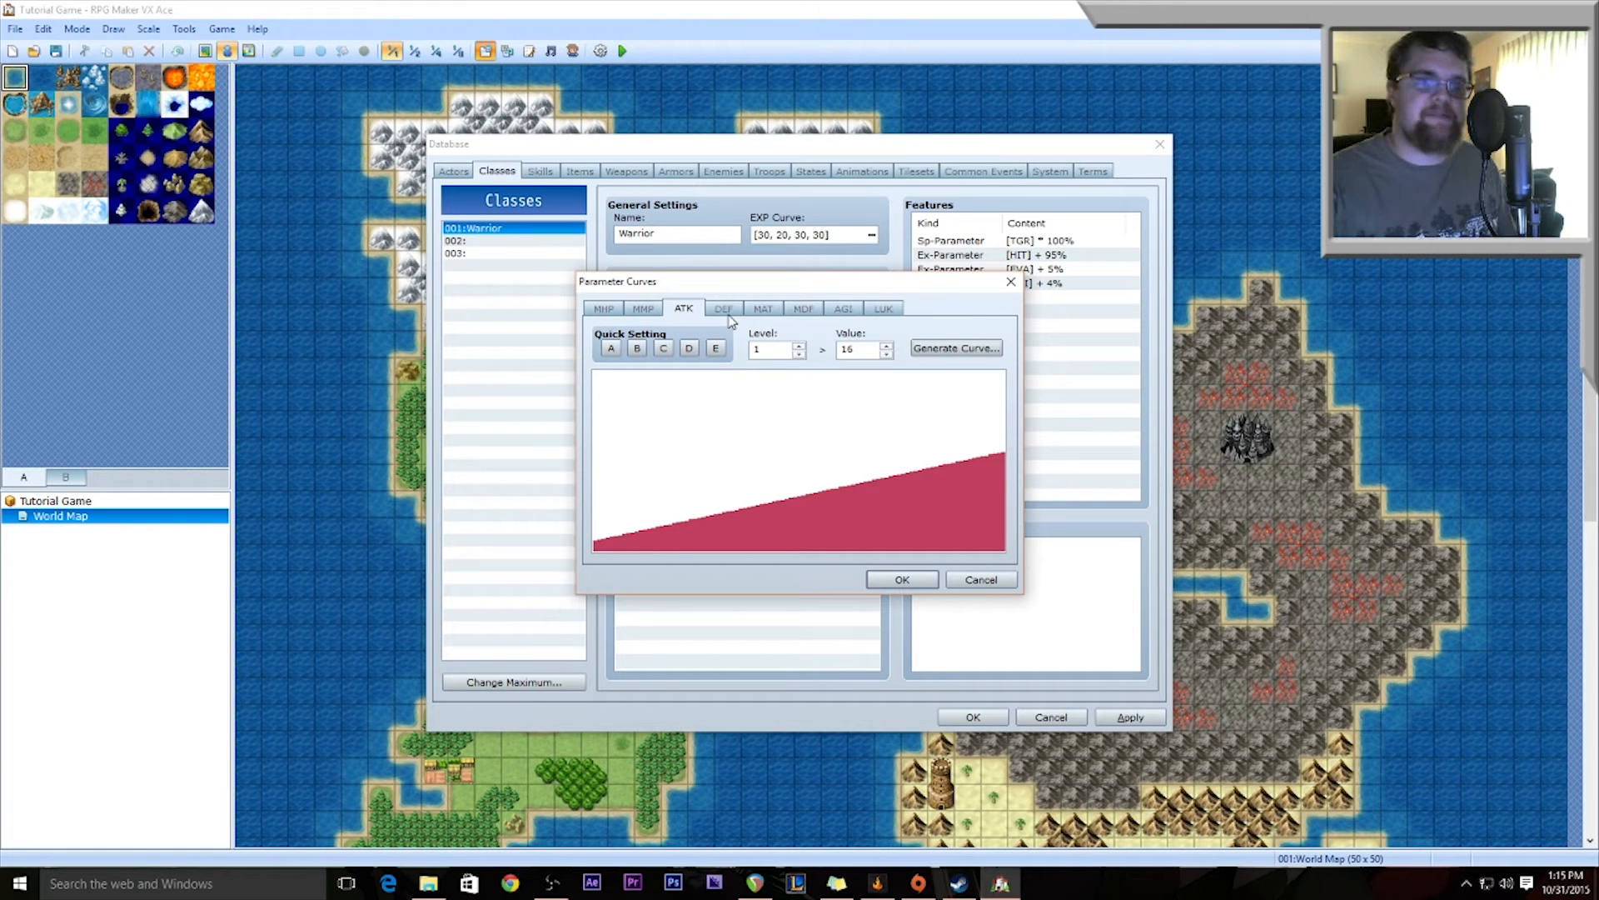
left_click(725, 314)
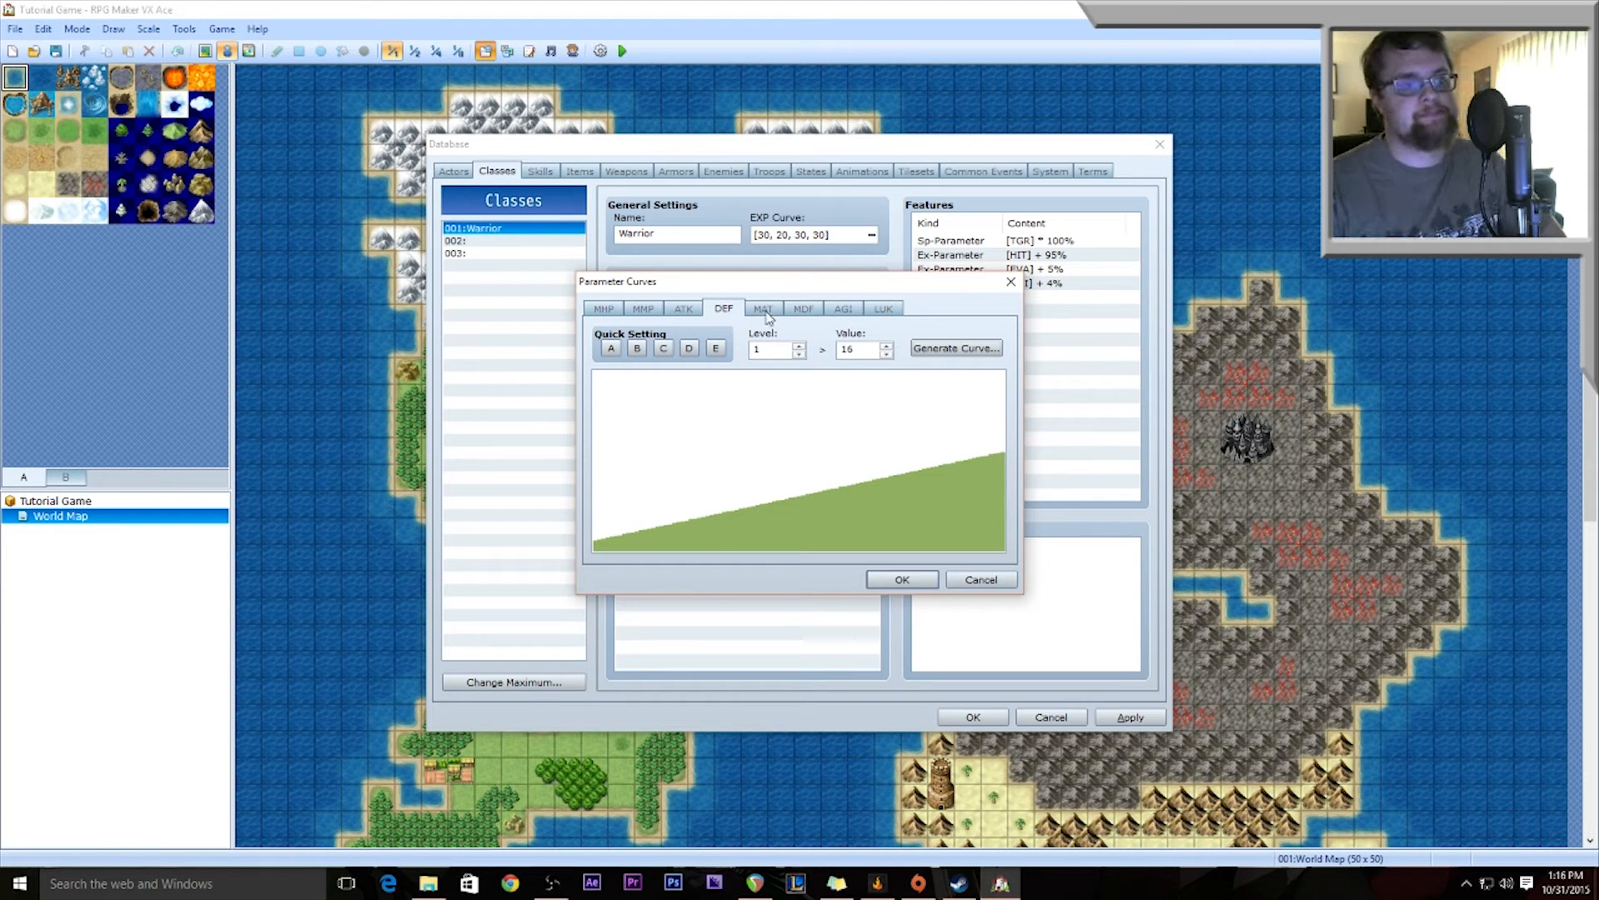
left_click(762, 310)
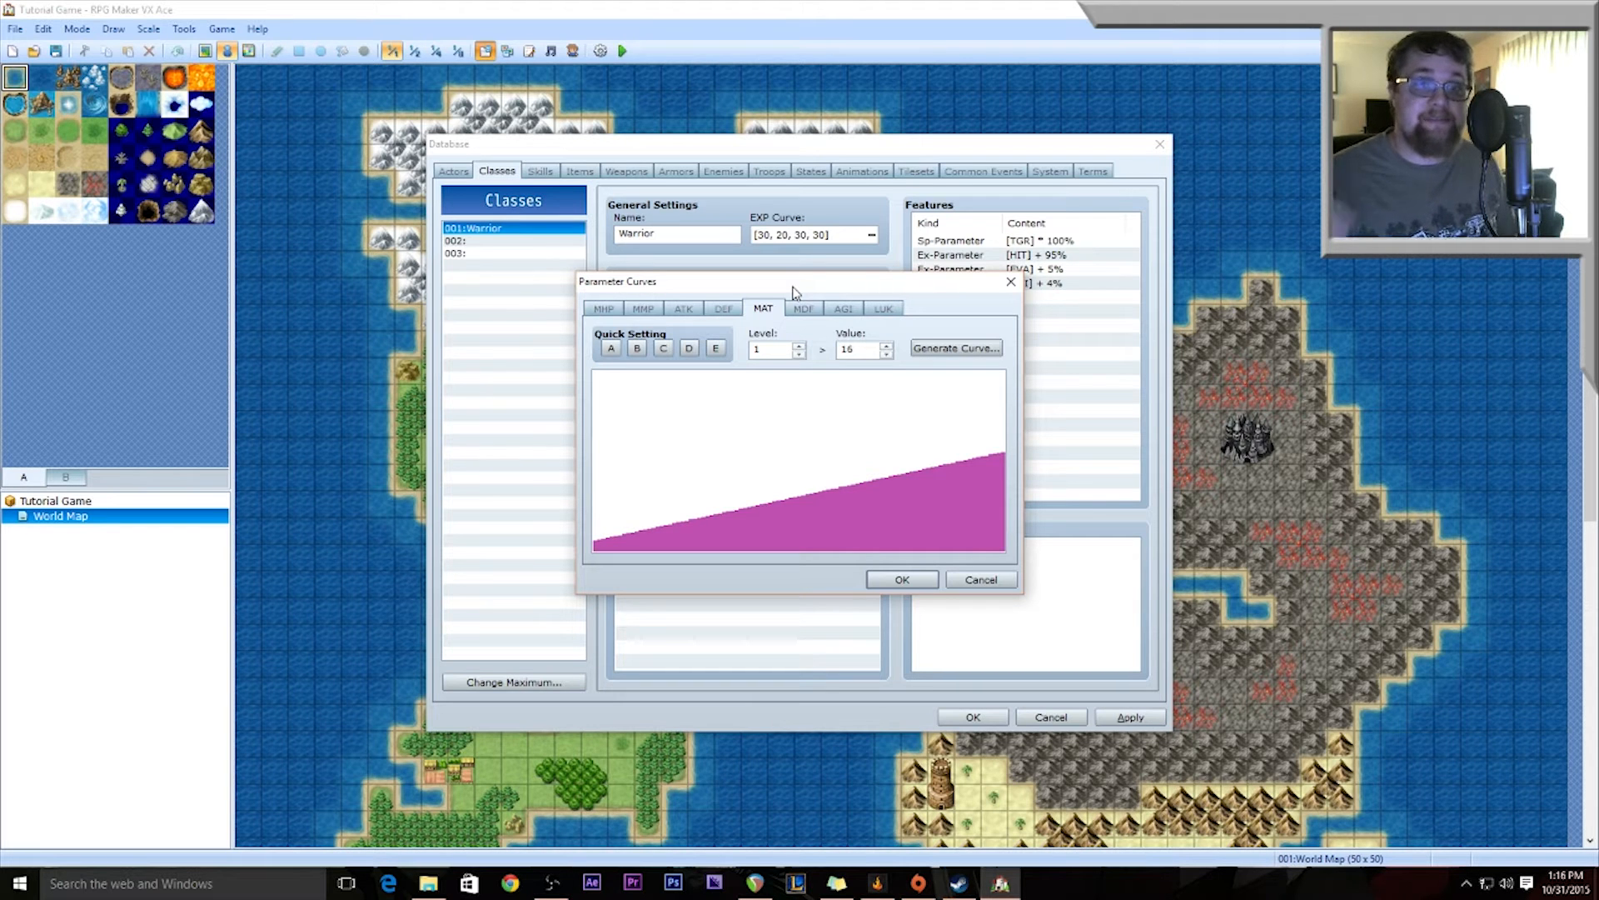
left_click(798, 314)
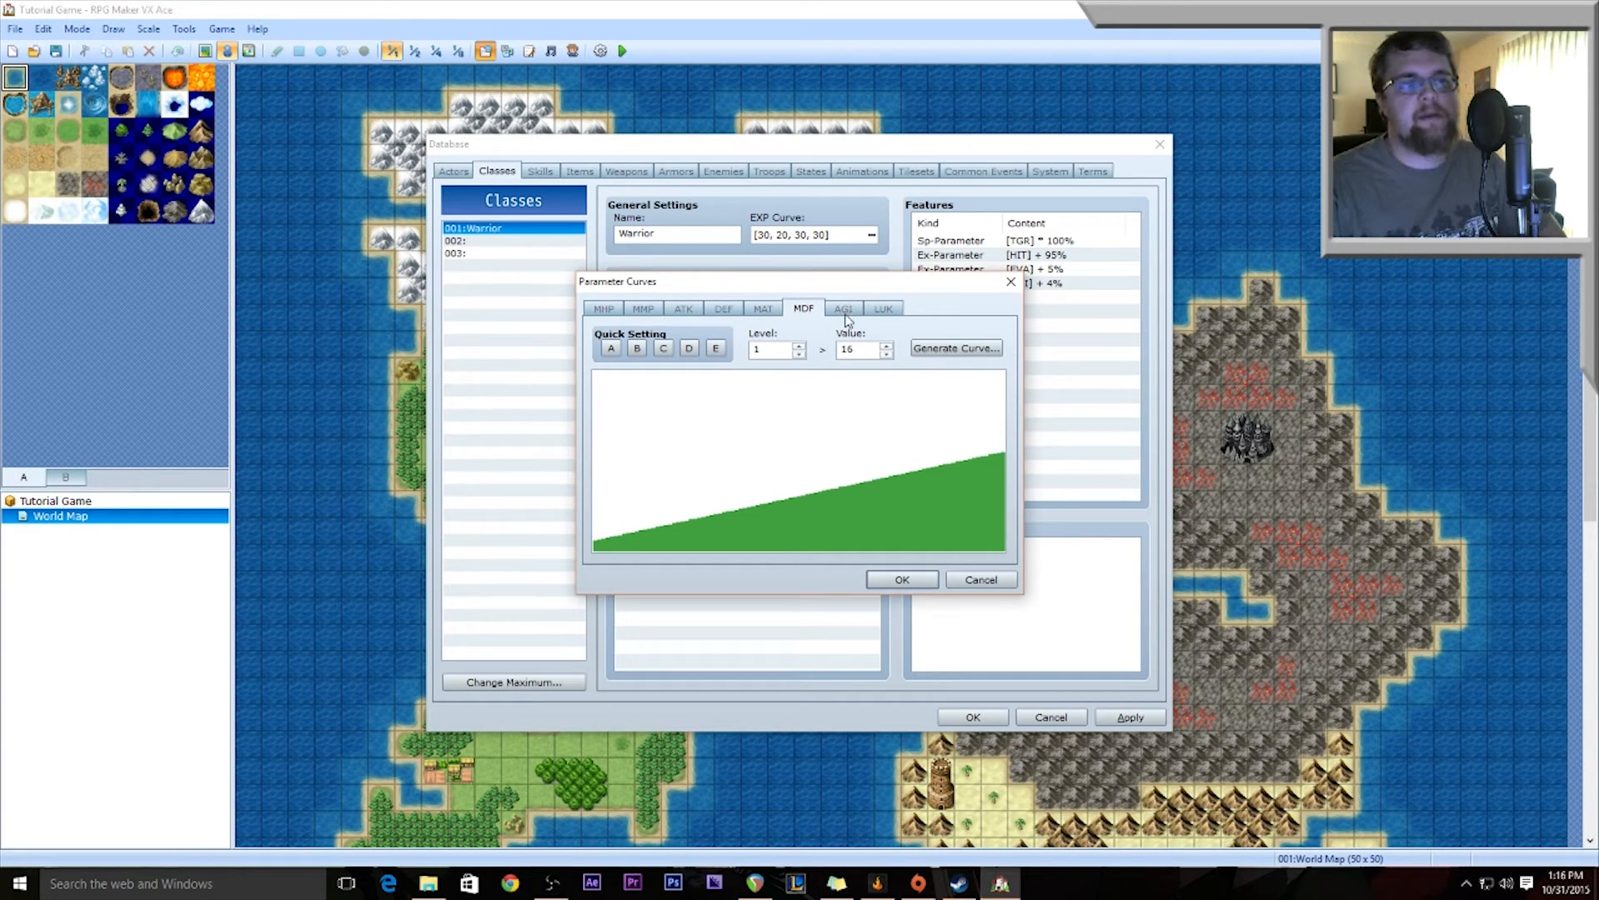
left_click(843, 309)
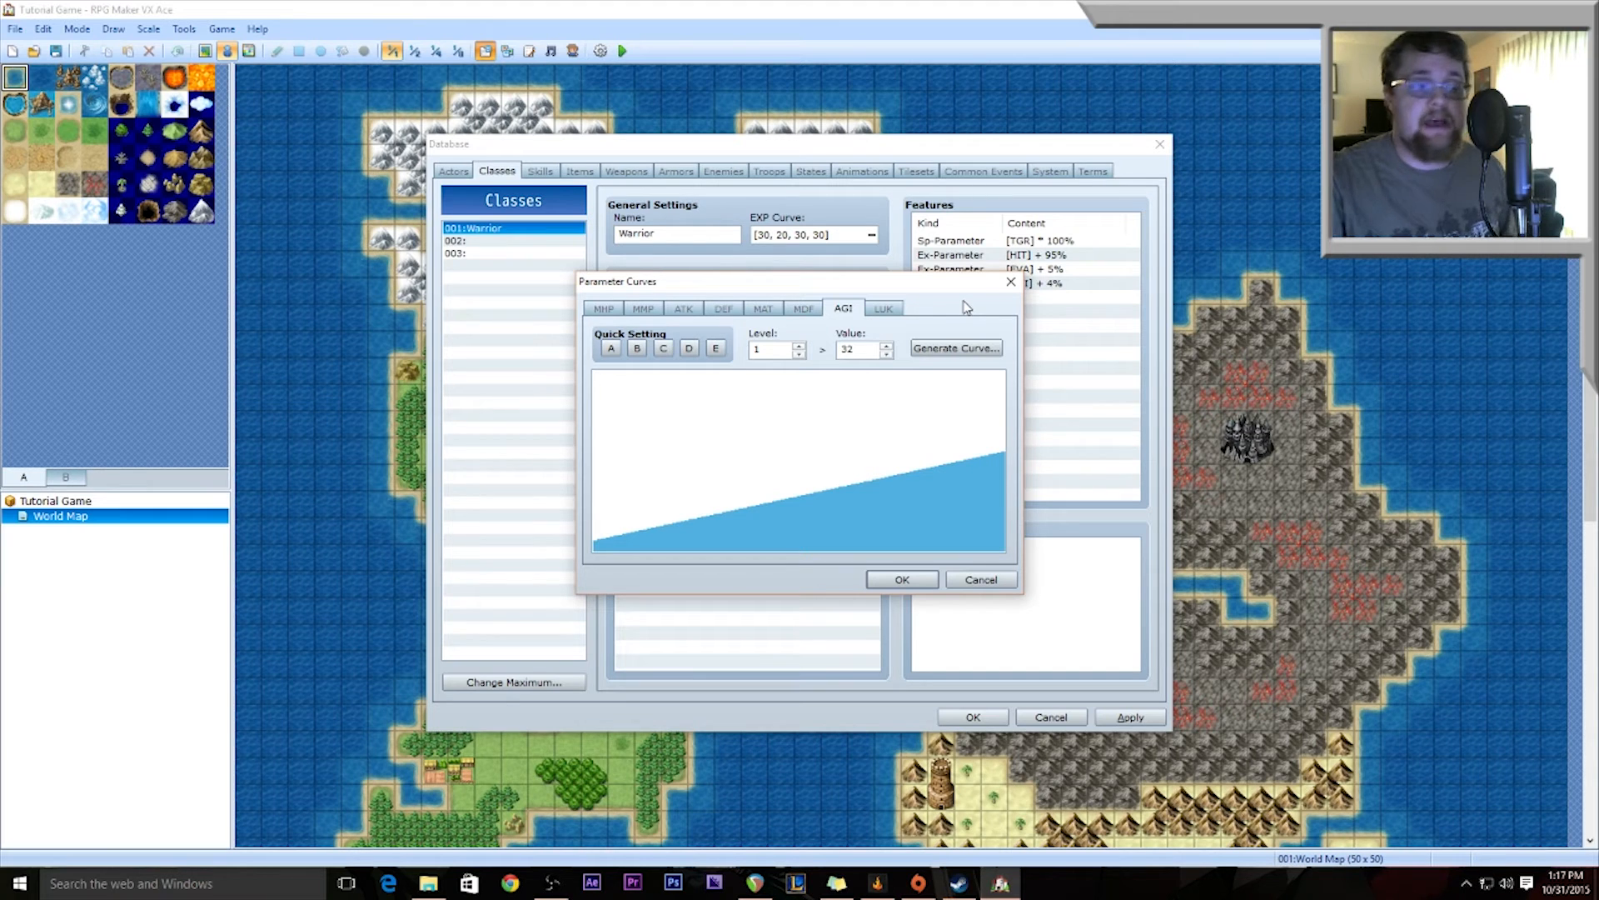
left_click(881, 308)
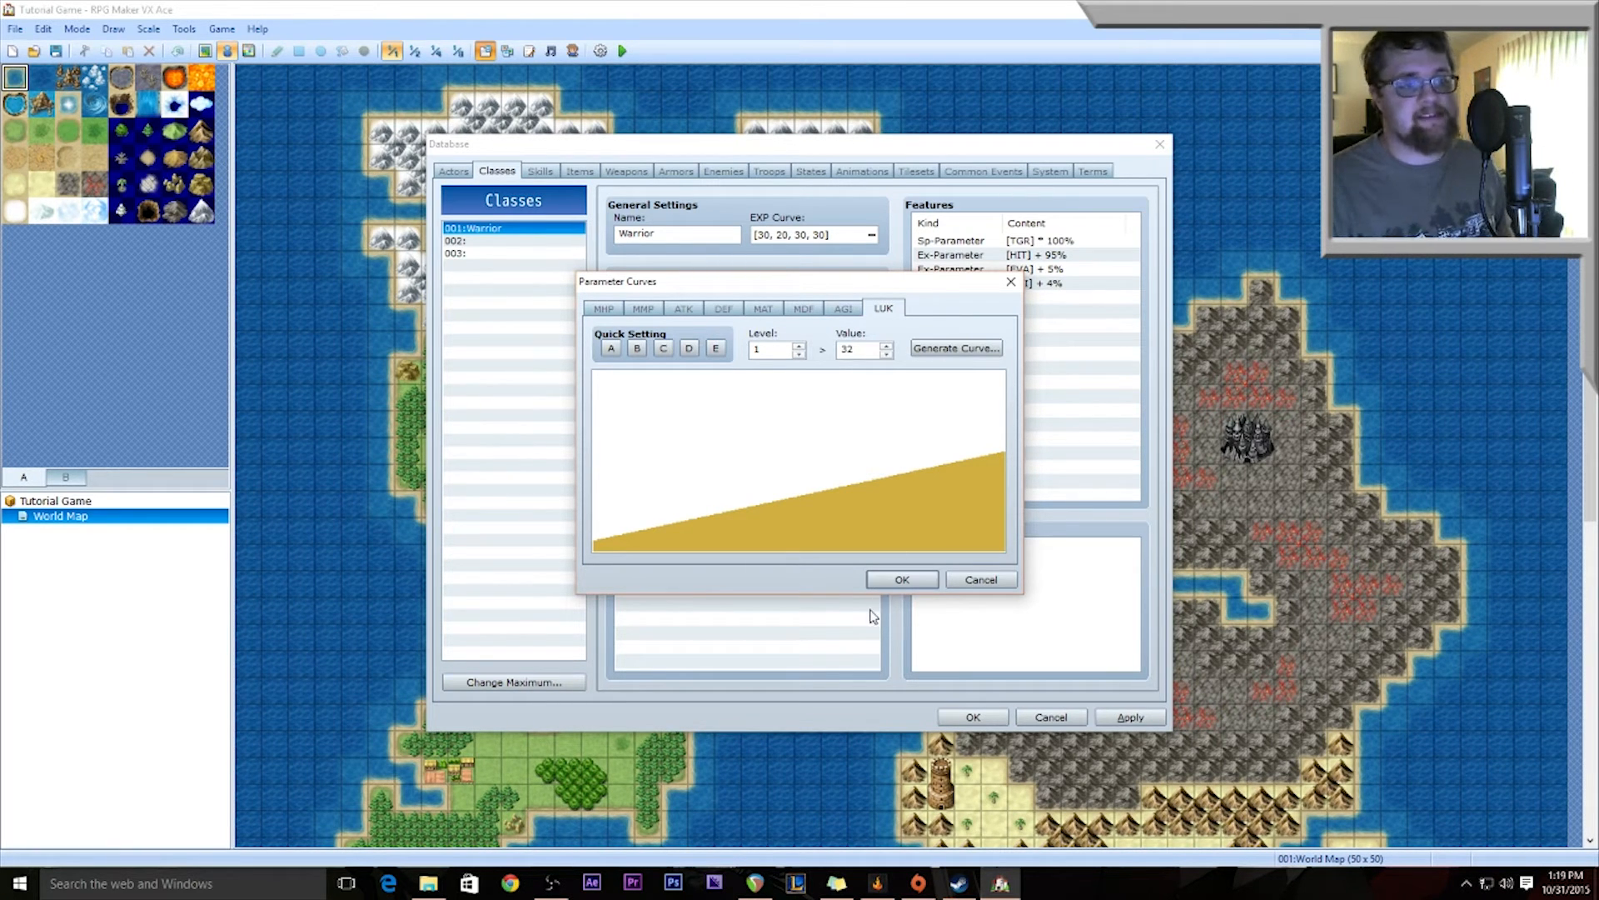
left_click(915, 578)
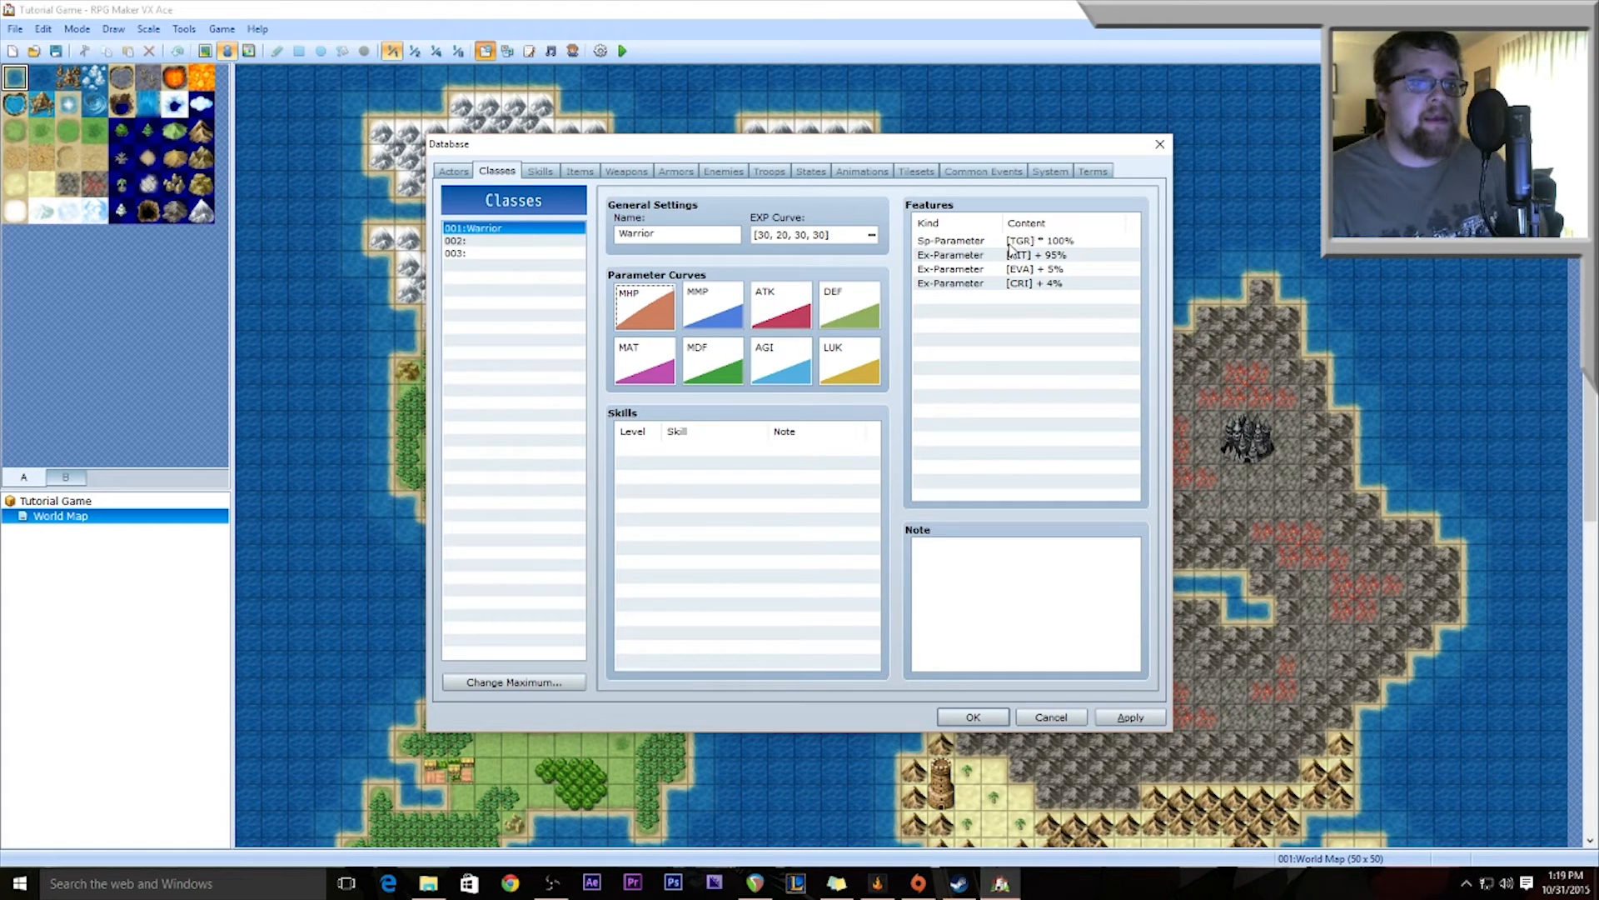
Step: Examine the Warrior's HIT, EVA and CRI ex-parameter features
left_click(967, 255)
left_click(969, 268)
left_click(965, 283)
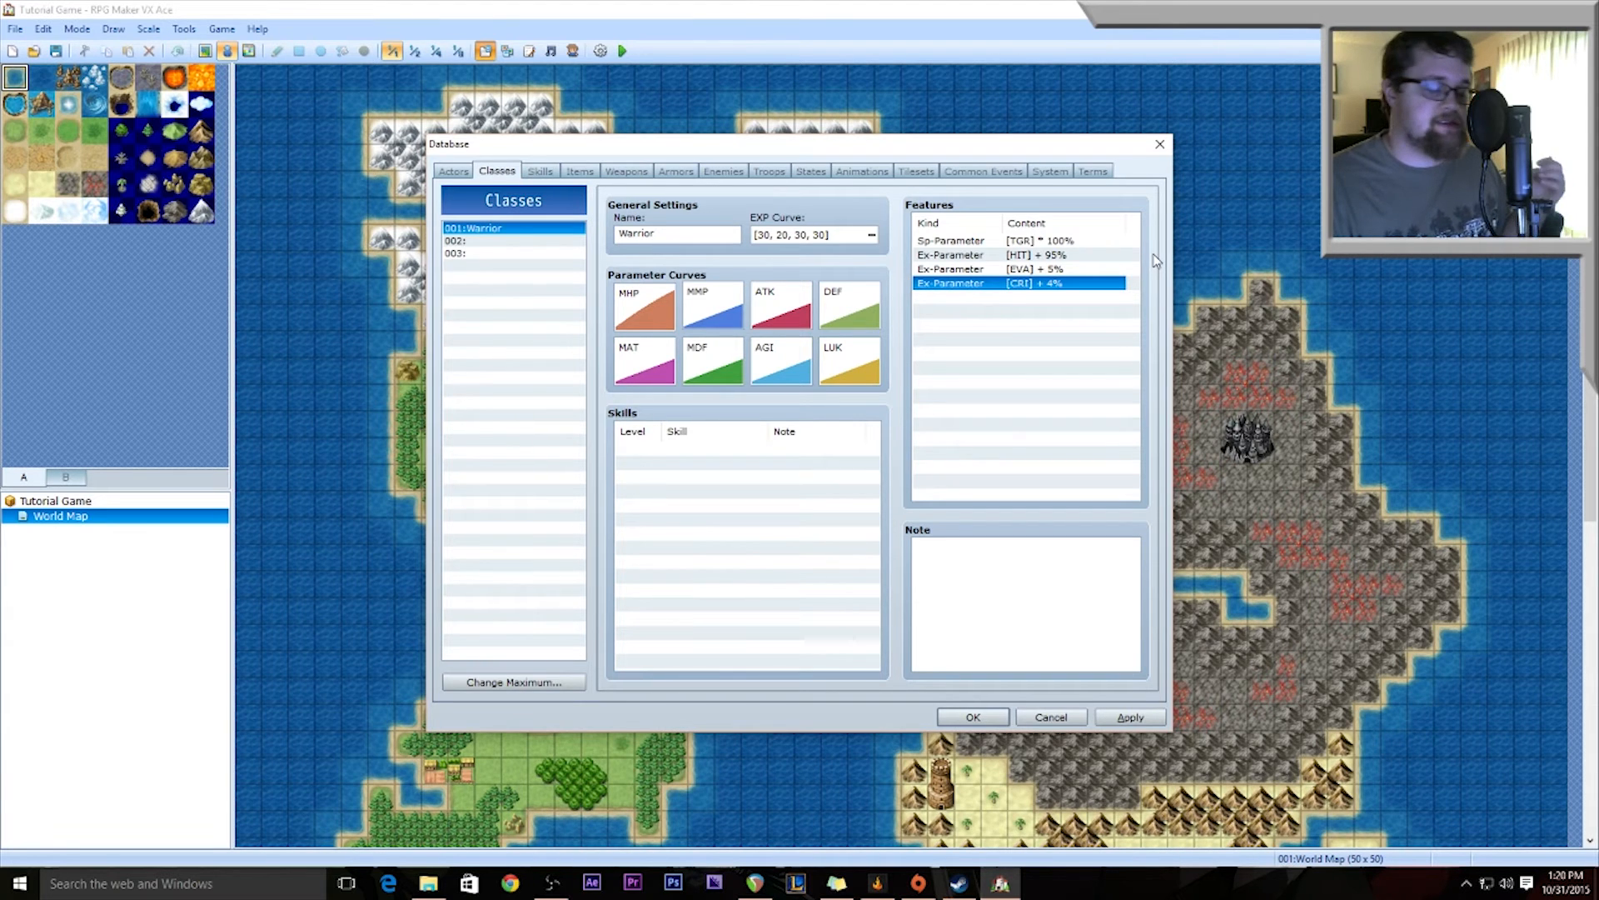
Step: Add a feature to the Warrior class that adds the Special skill type
left_click(976, 298)
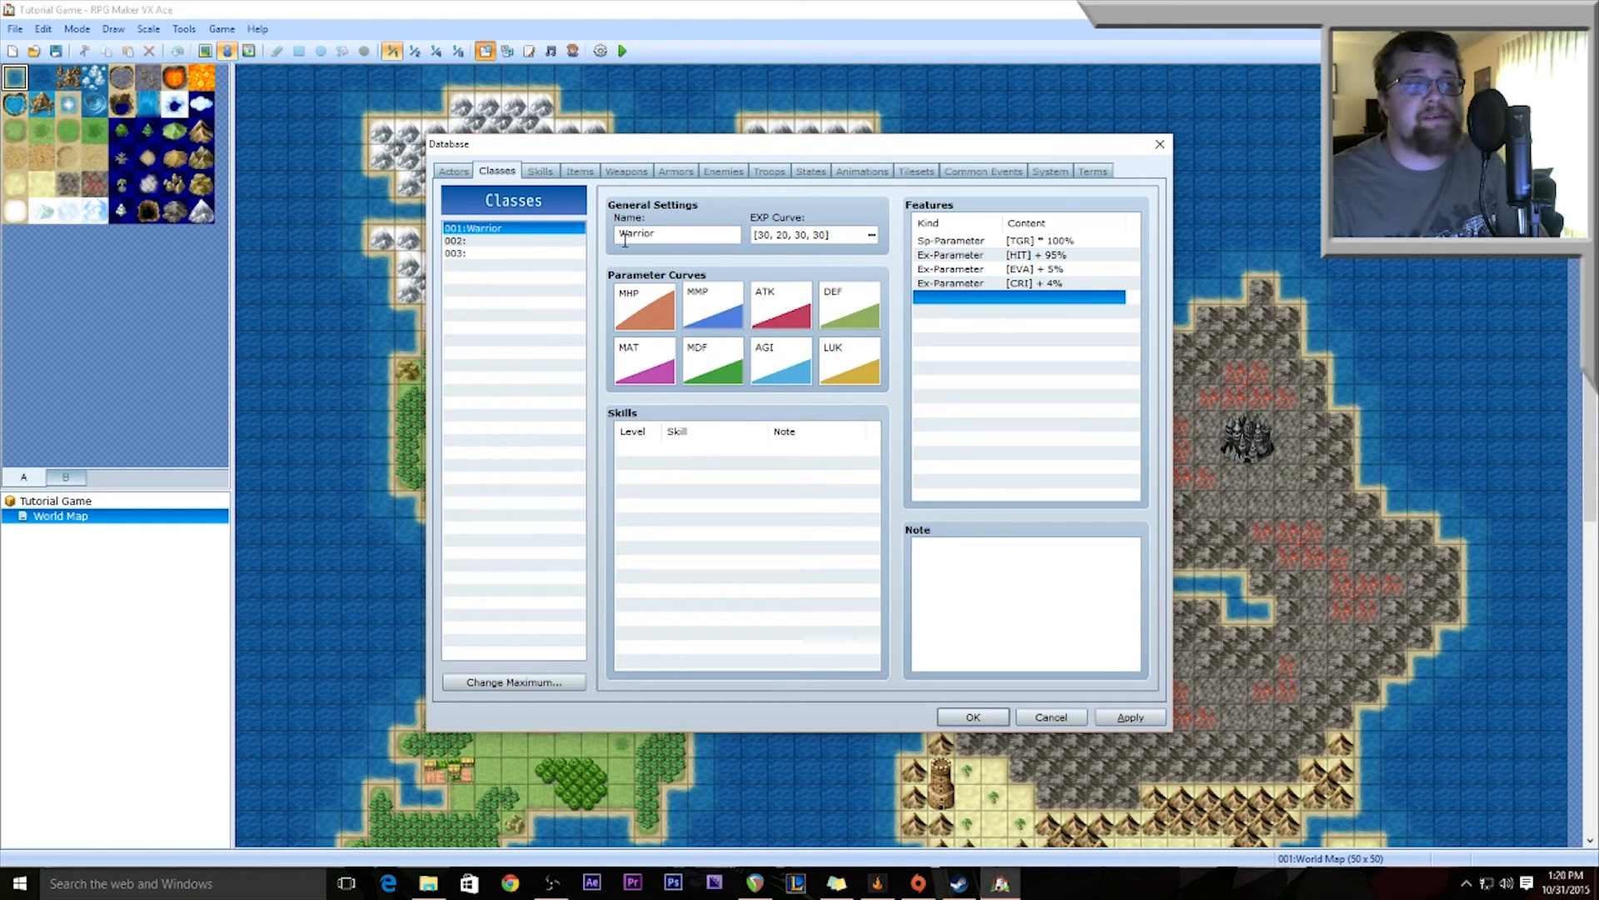
double_click(926, 298)
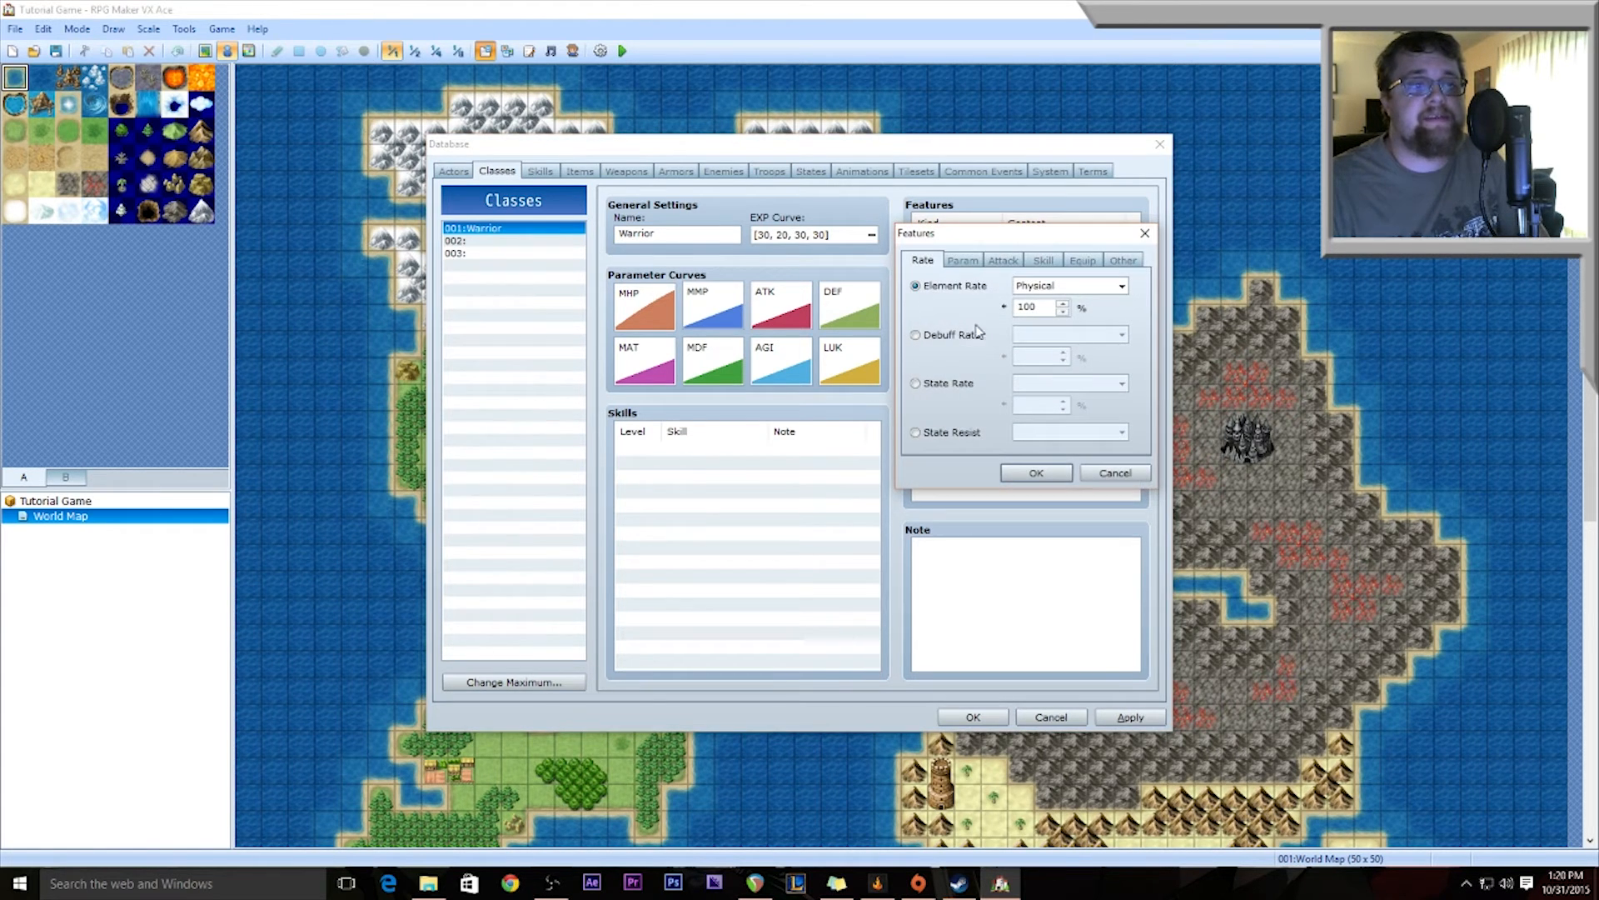
left_click(1054, 262)
left_click(988, 286)
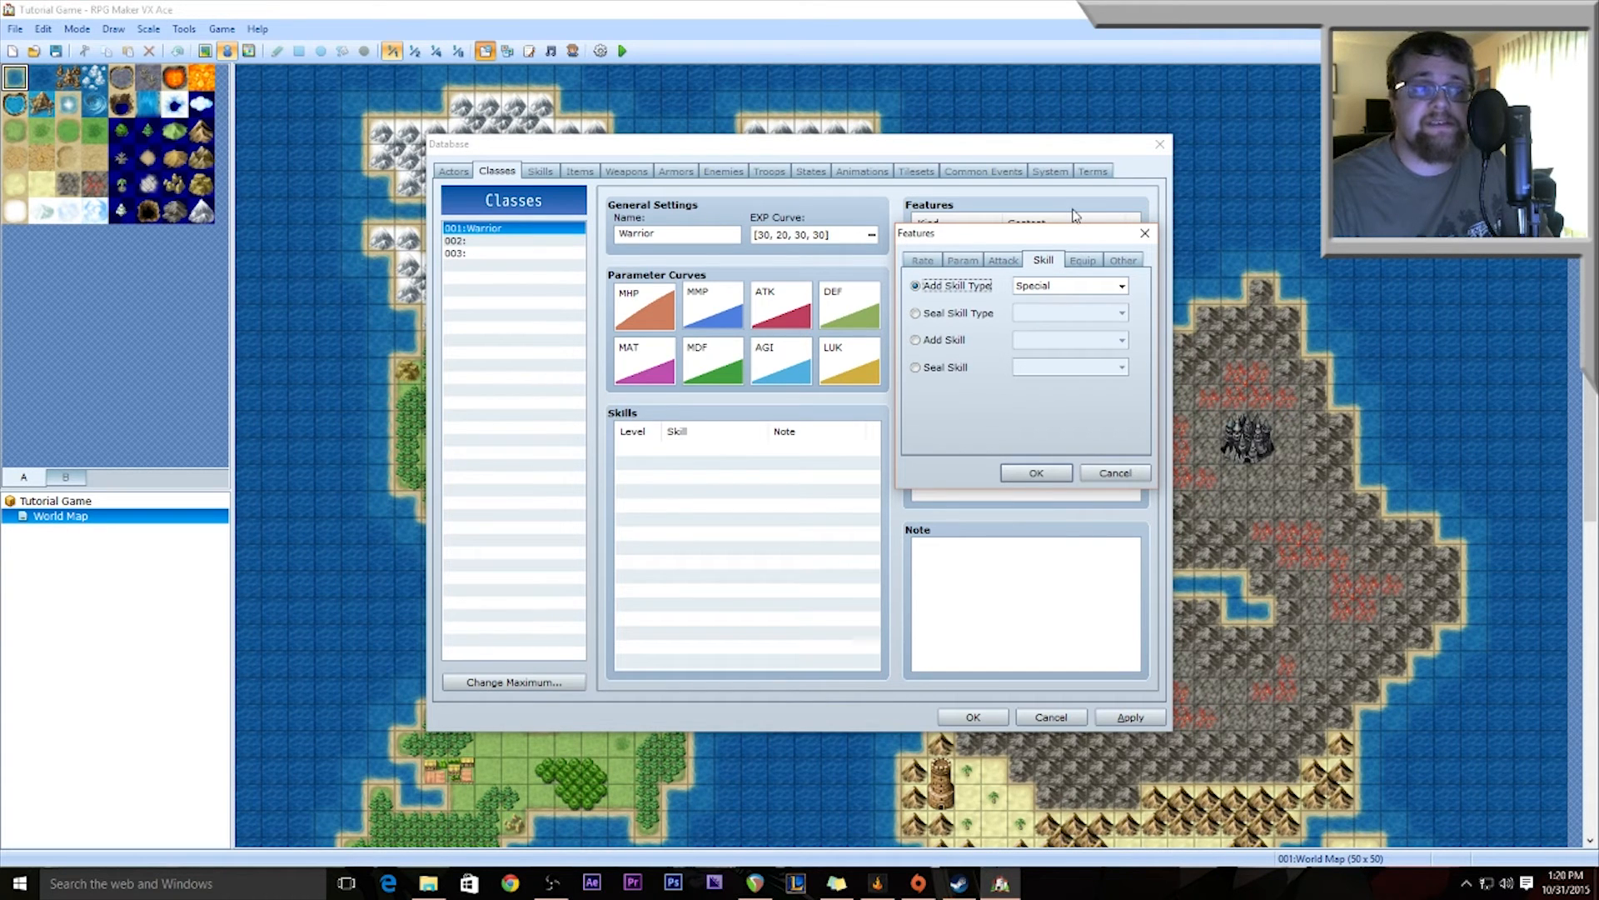
left_click(1096, 288)
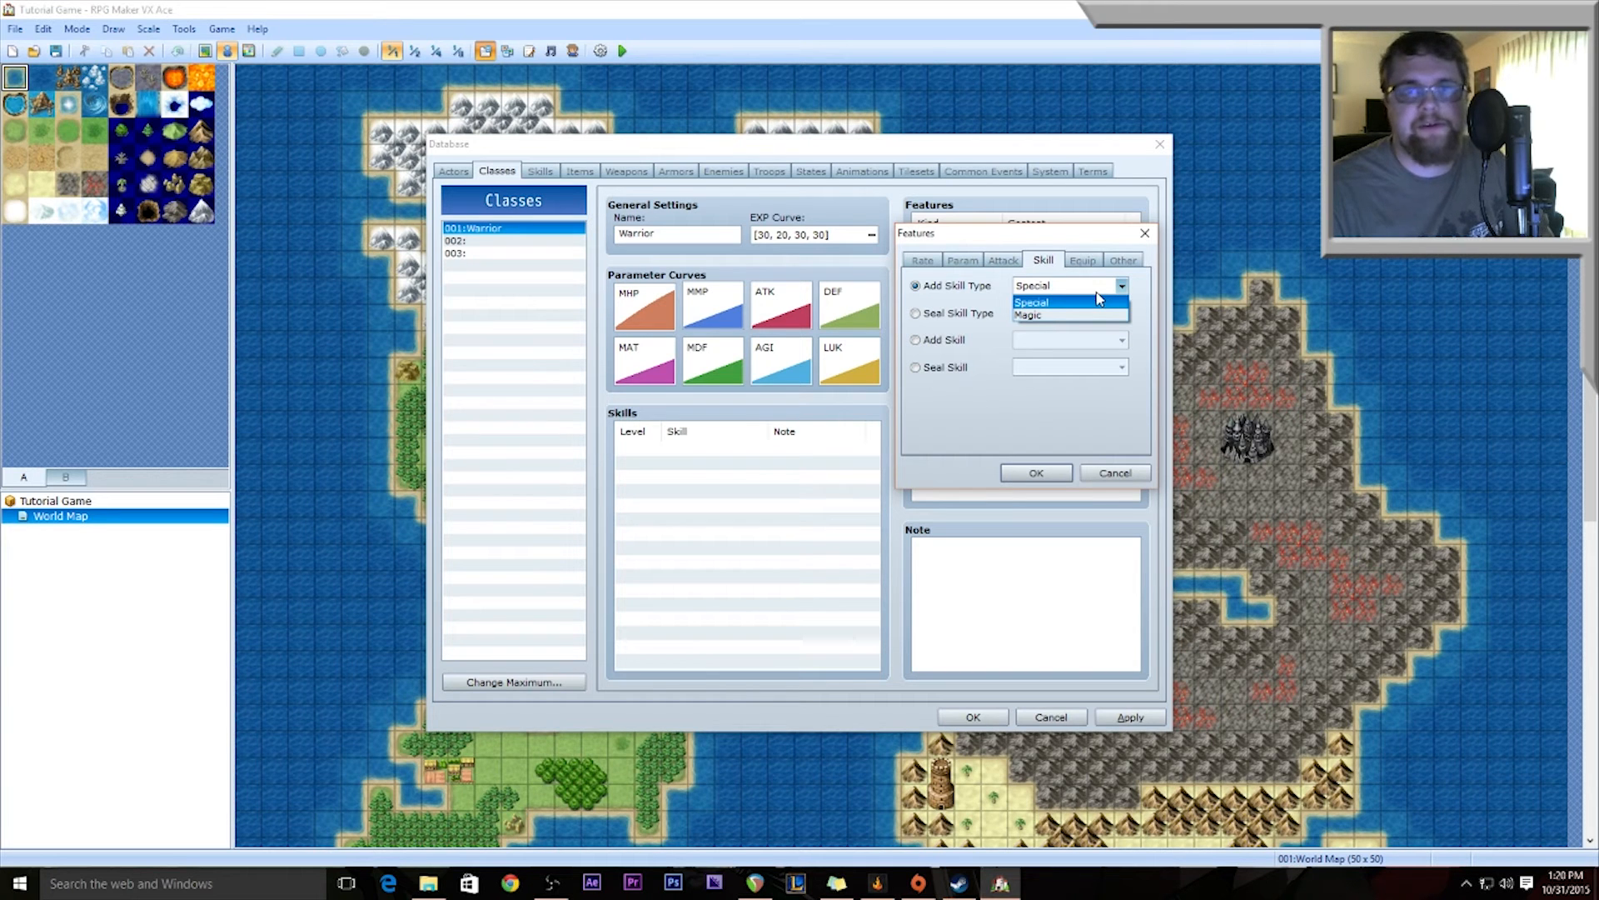
left_click(1043, 303)
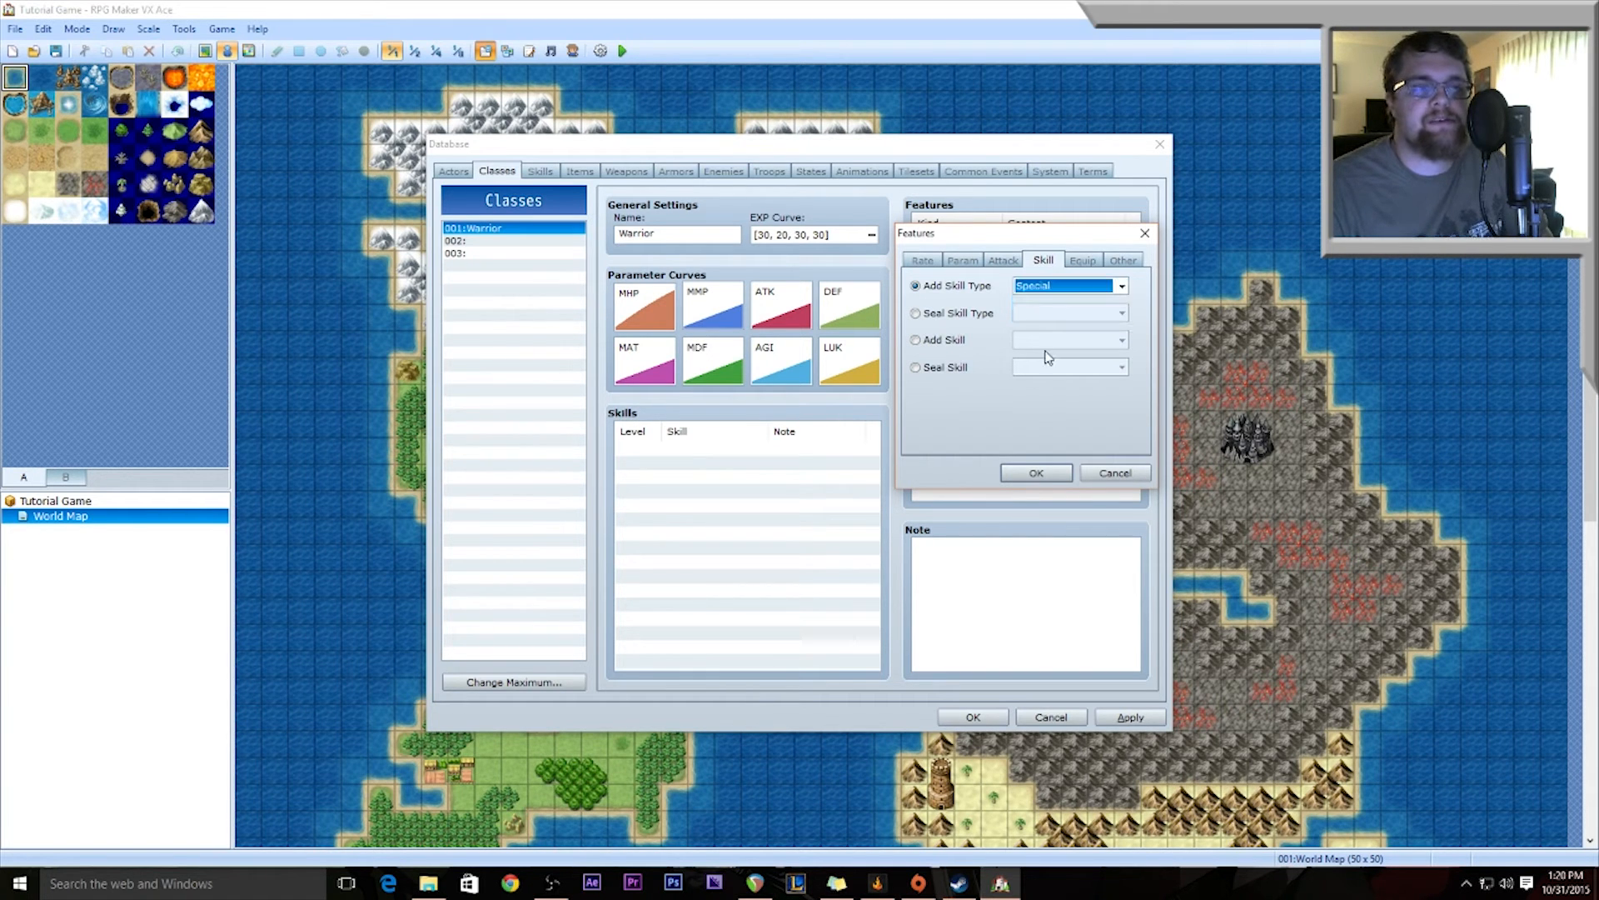
left_click(1033, 472)
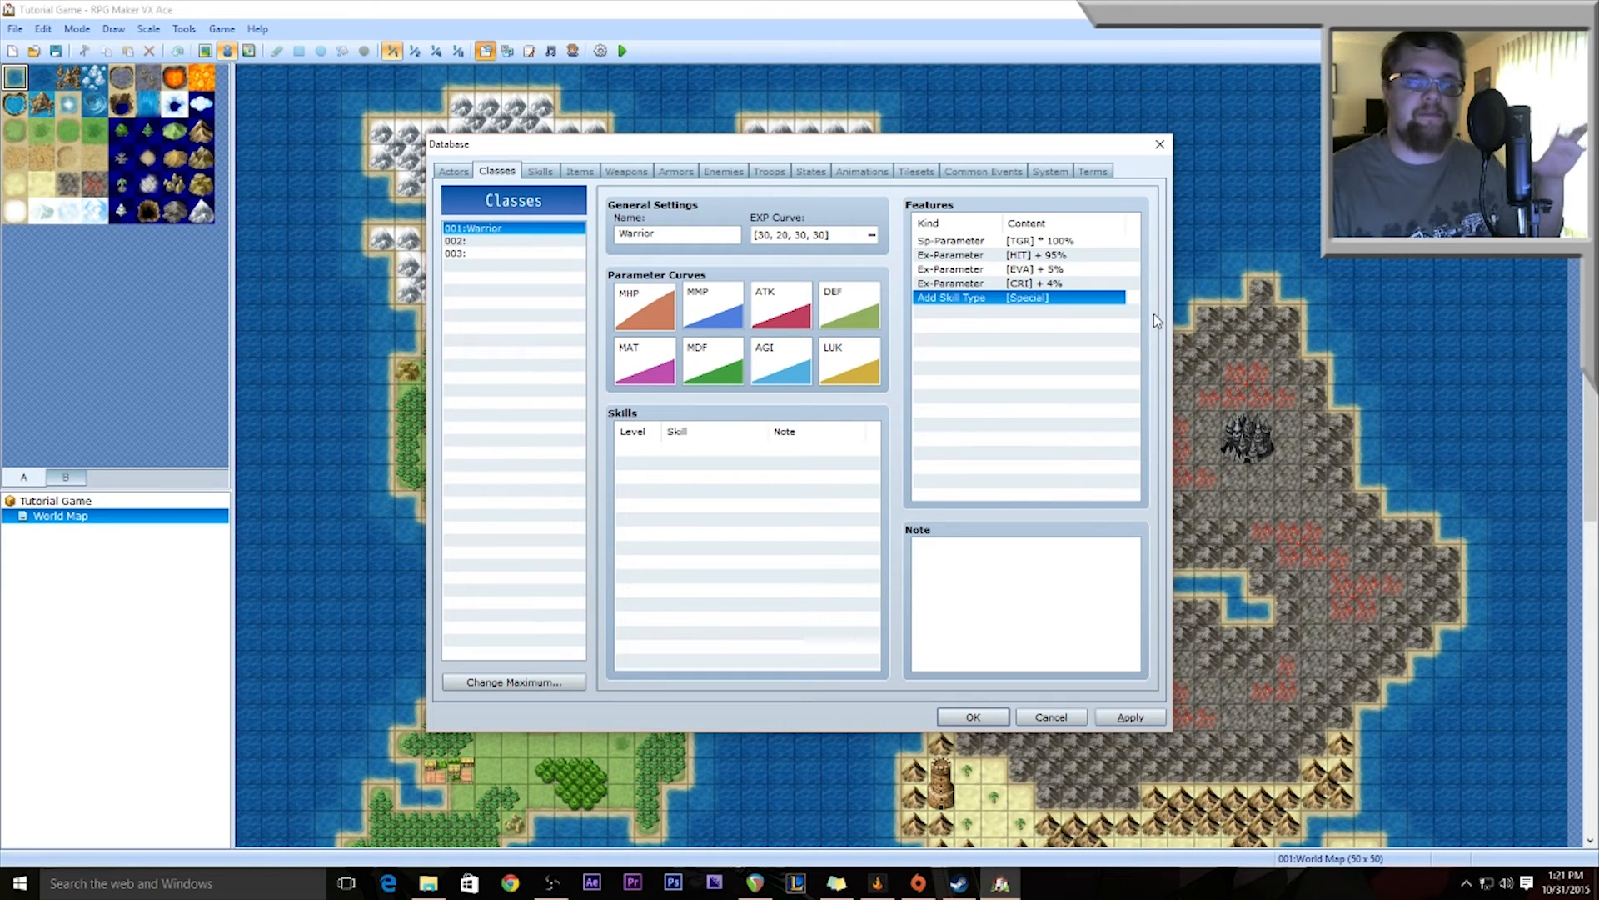
Step: Add an Equip Weapon feature for Sword to the Warrior class
left_click(949, 312)
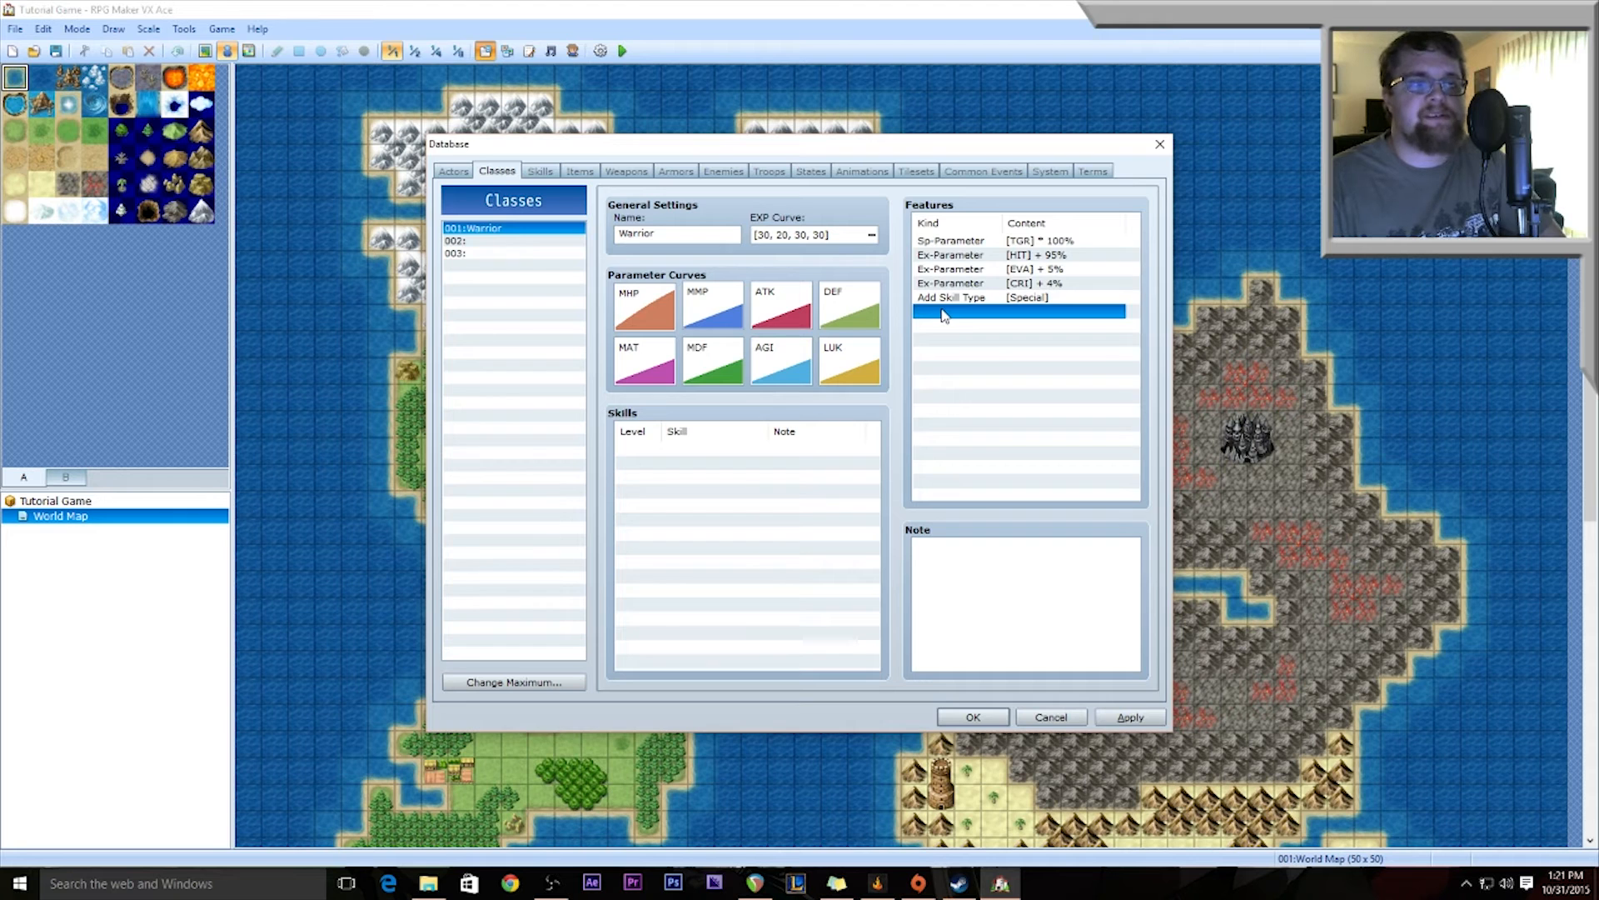
double_click(944, 314)
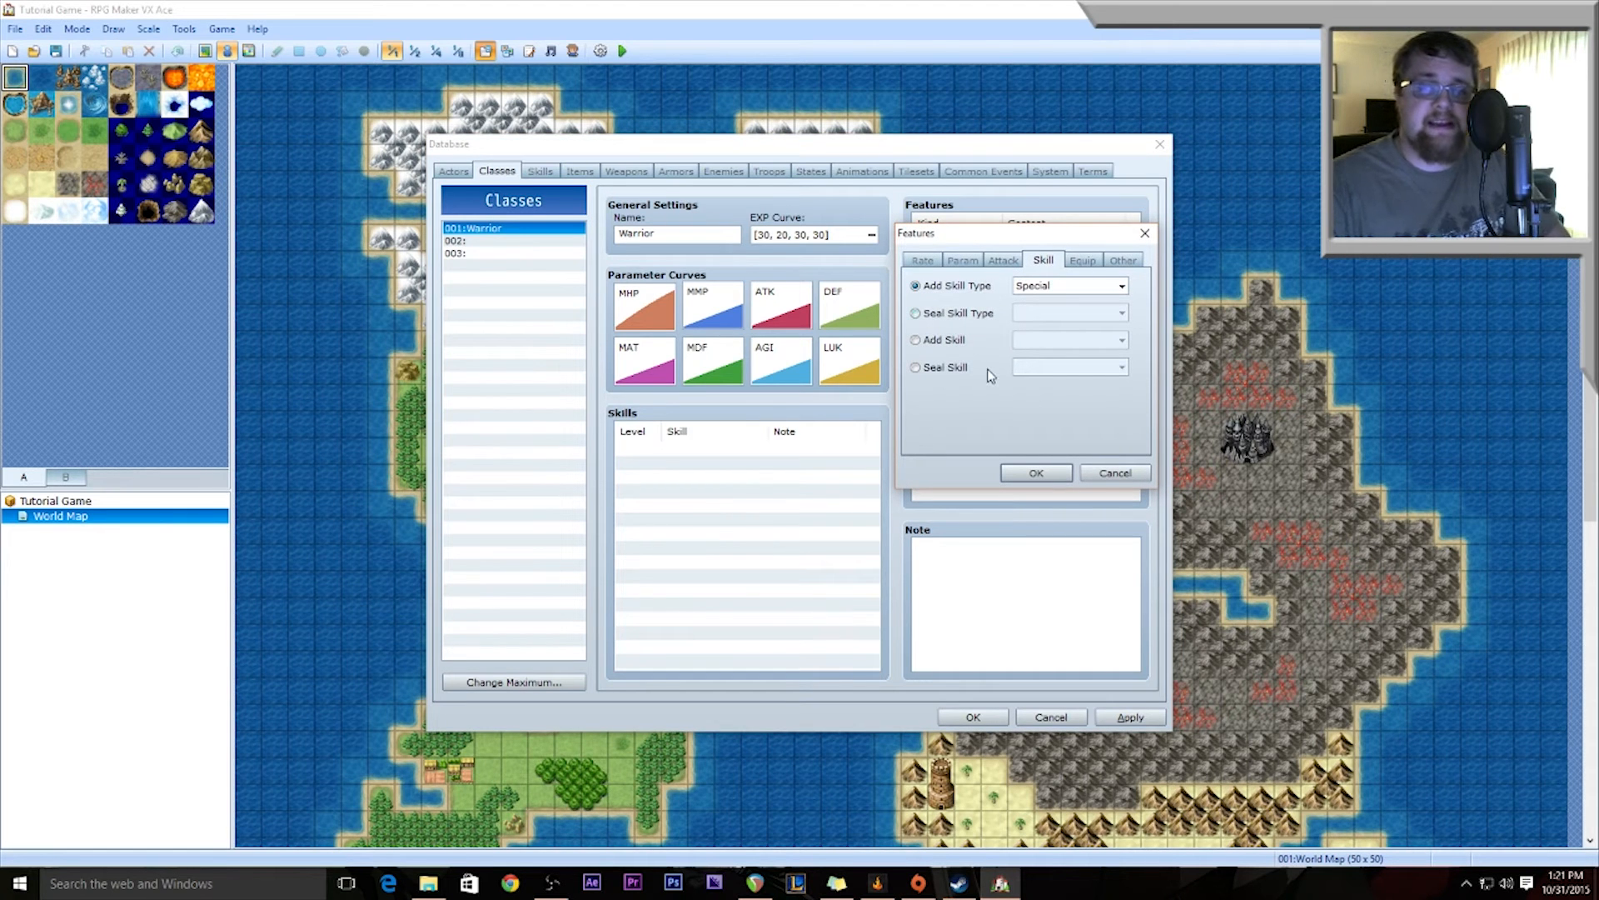
left_click_drag(997, 233, 868, 214)
left_click(954, 245)
left_click(827, 269)
left_click(941, 269)
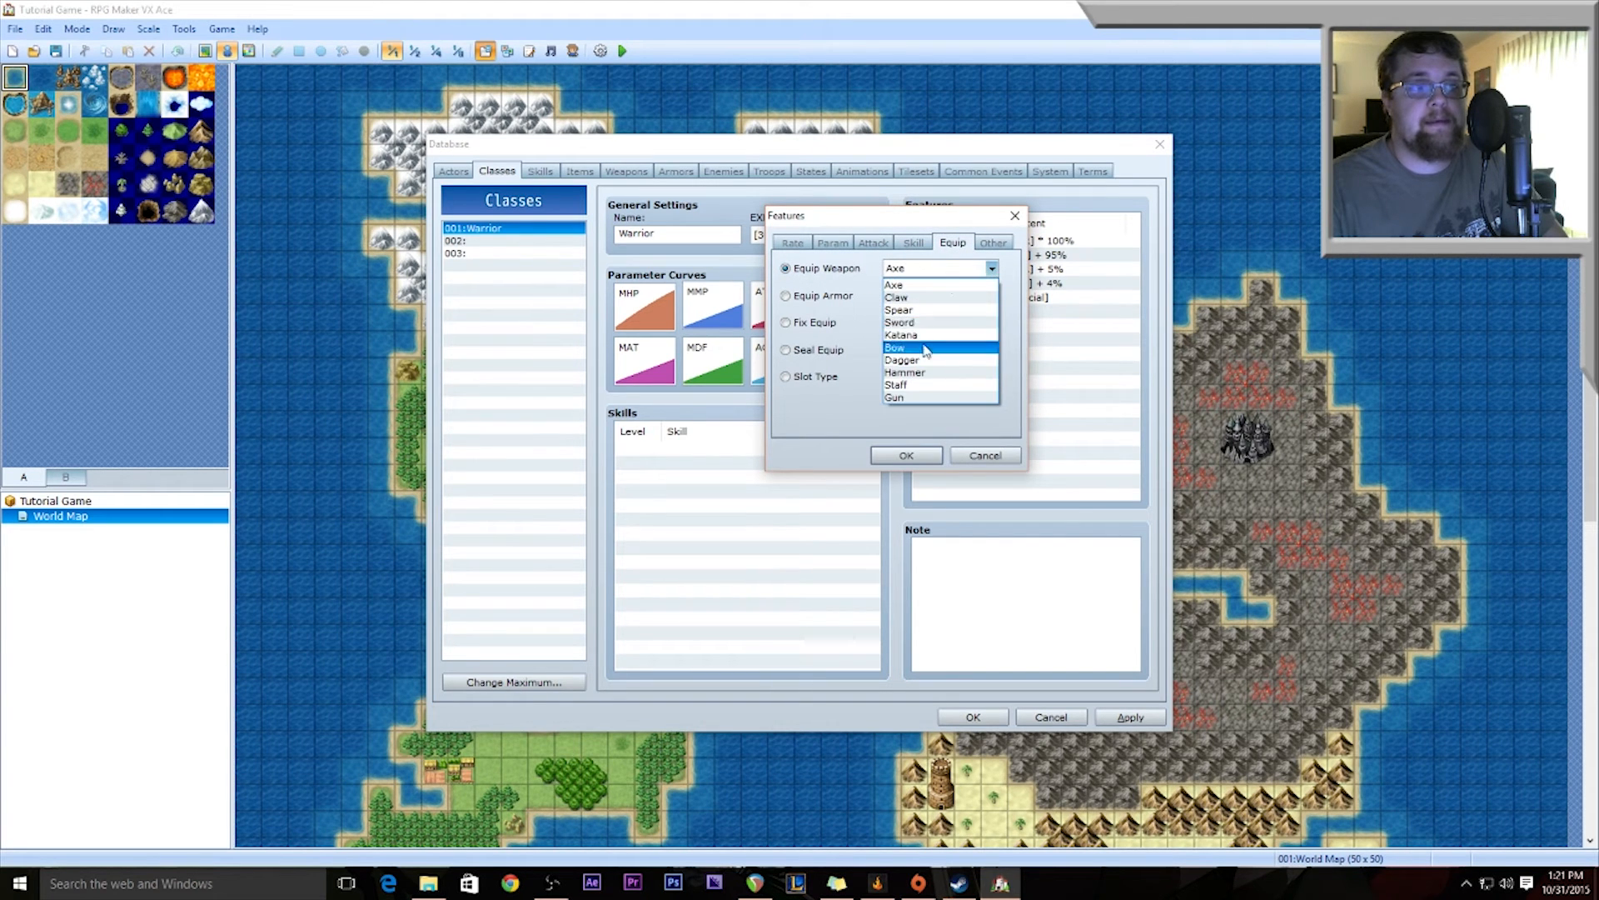
left_click(925, 322)
left_click(906, 455)
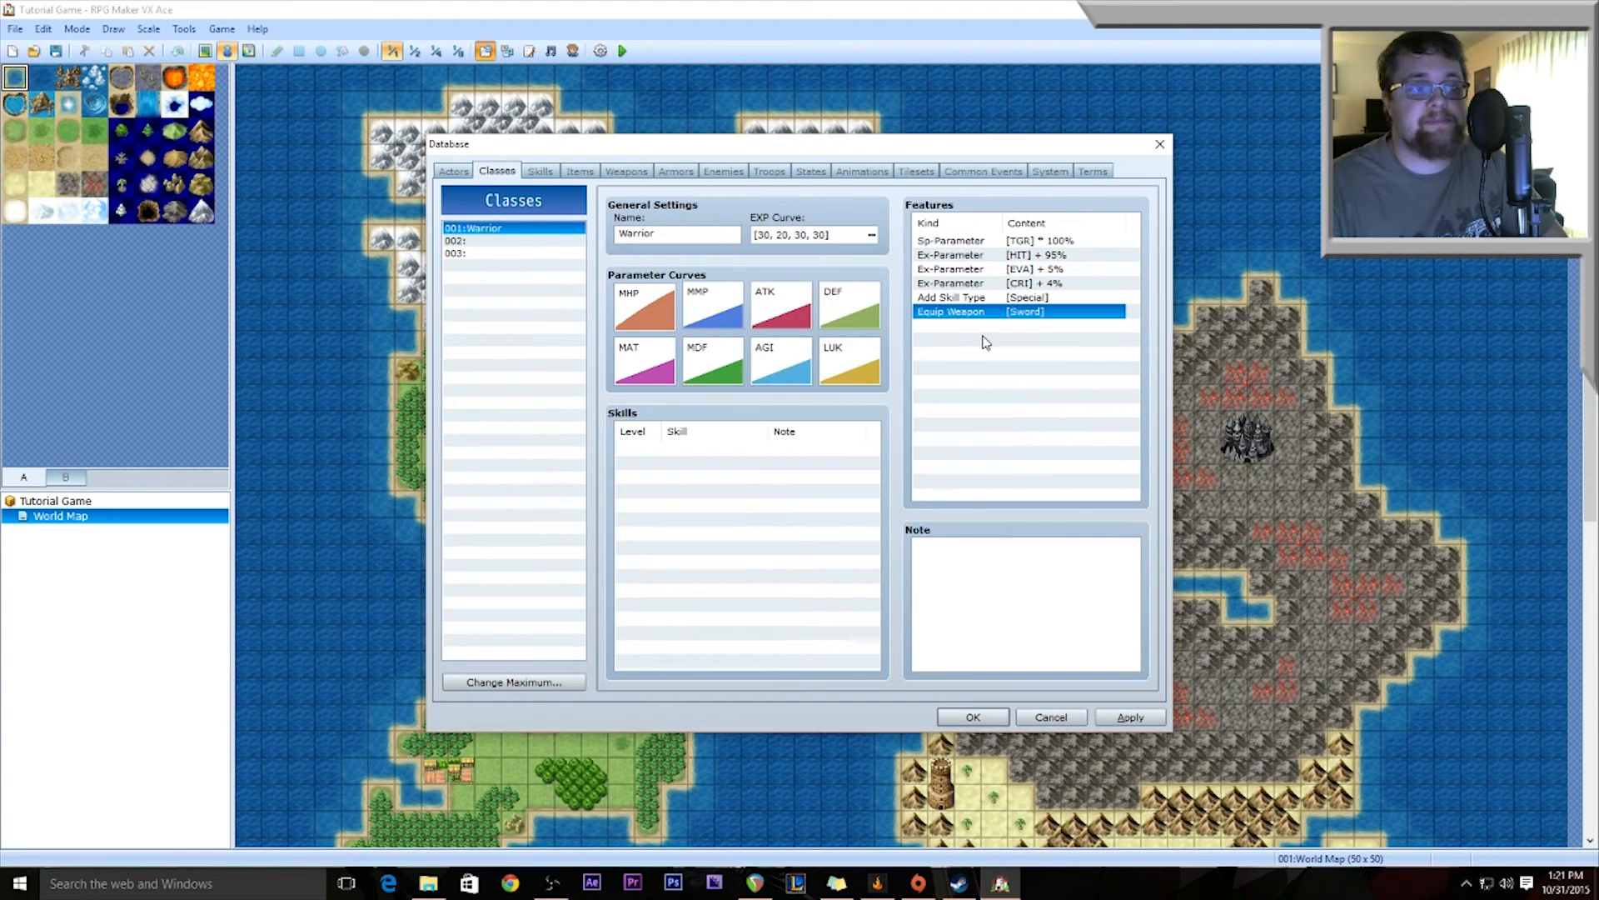
Step: Add an Equip Weapon feature for Katana to the Warrior class
double_click(994, 326)
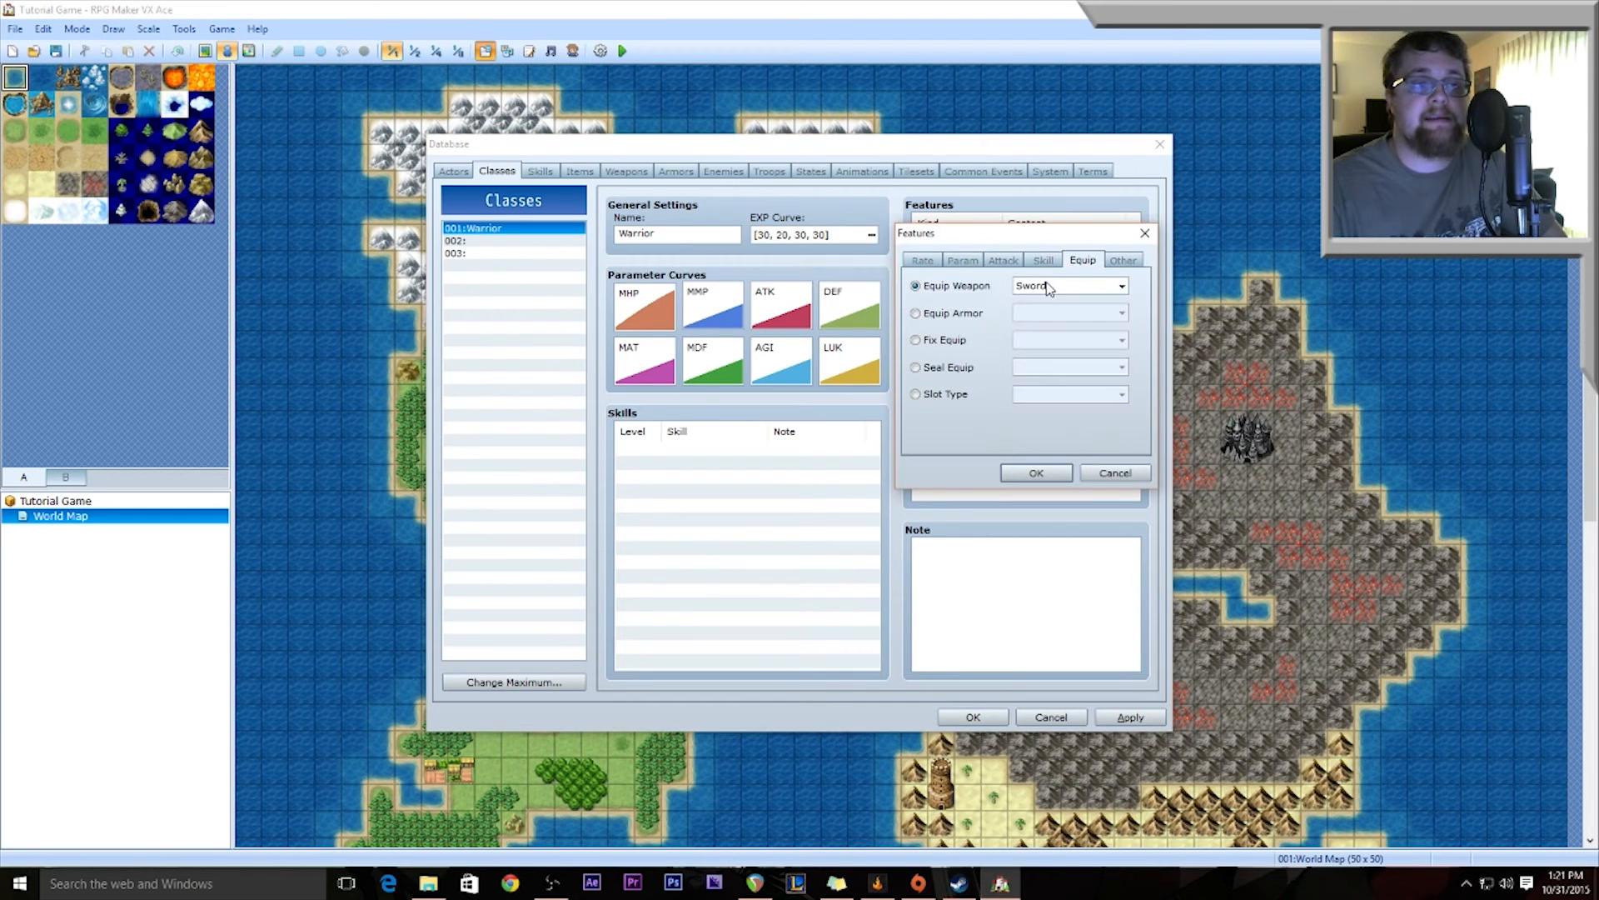
left_click(1043, 289)
left_click(1058, 358)
left_click(1033, 472)
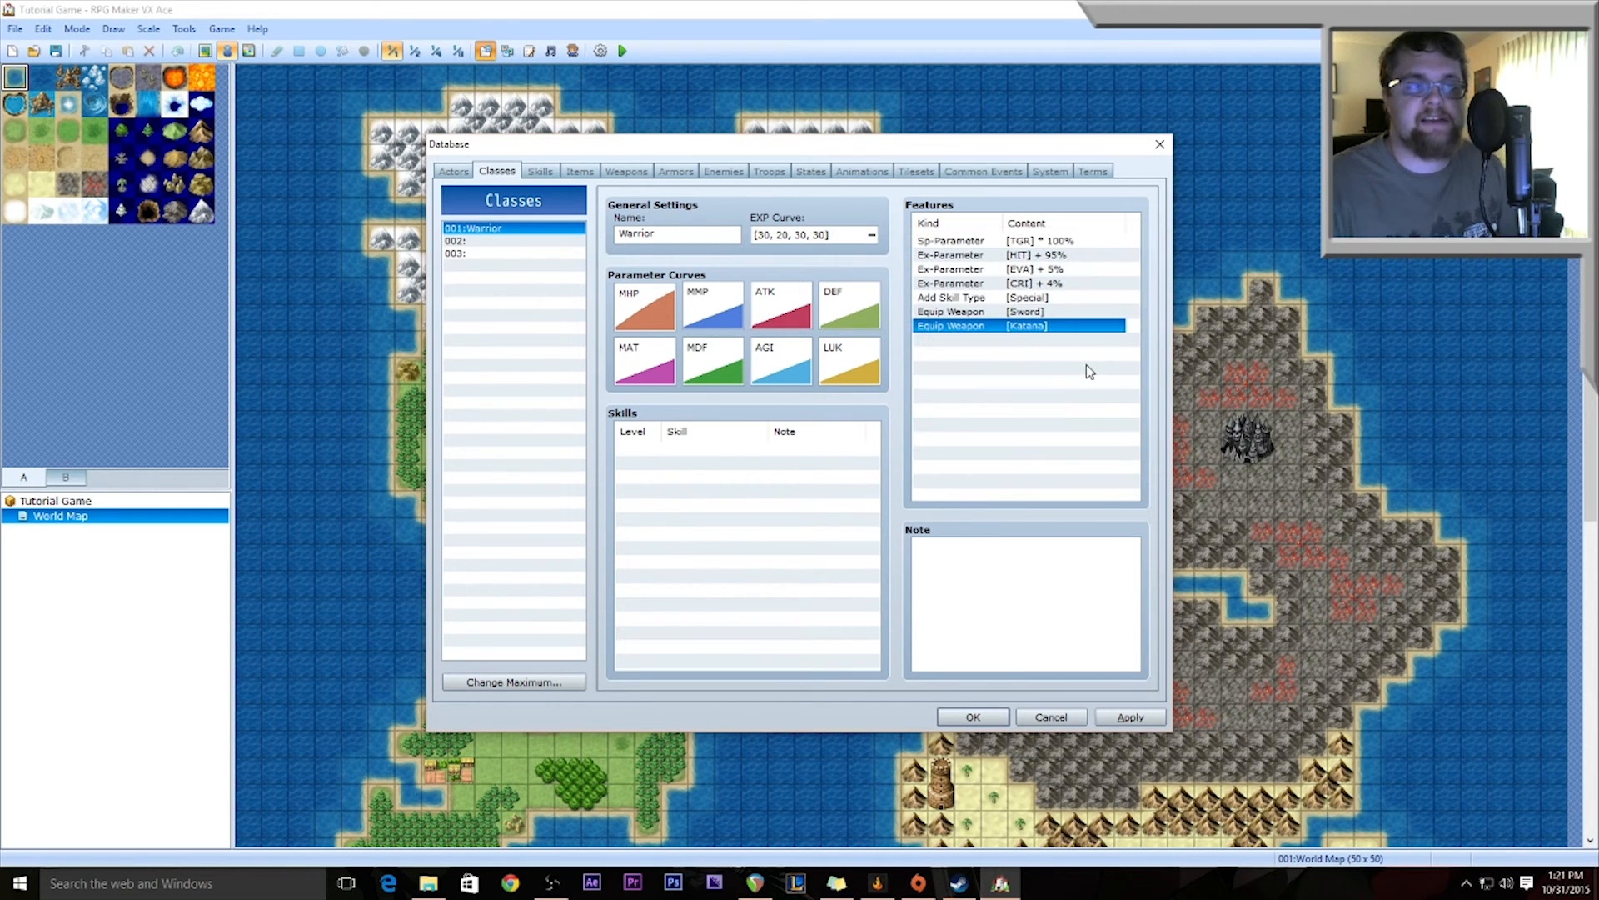
Step: Add an Equip Weapon feature for Bow to the Warrior class
double_click(1024, 350)
left_click(1082, 286)
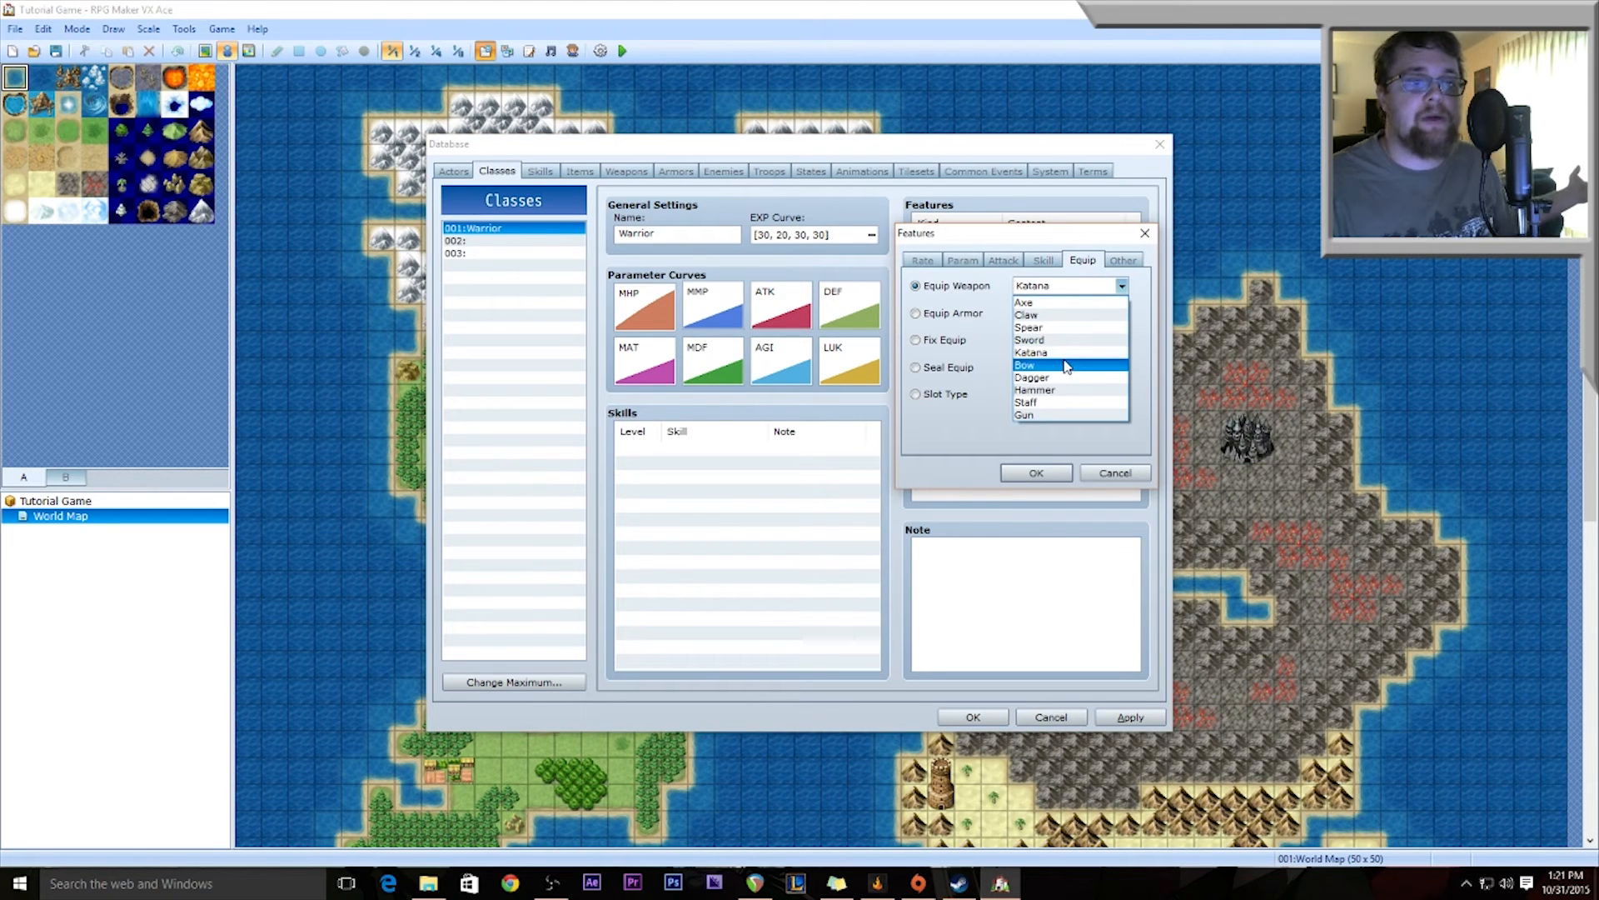
left_click(1066, 365)
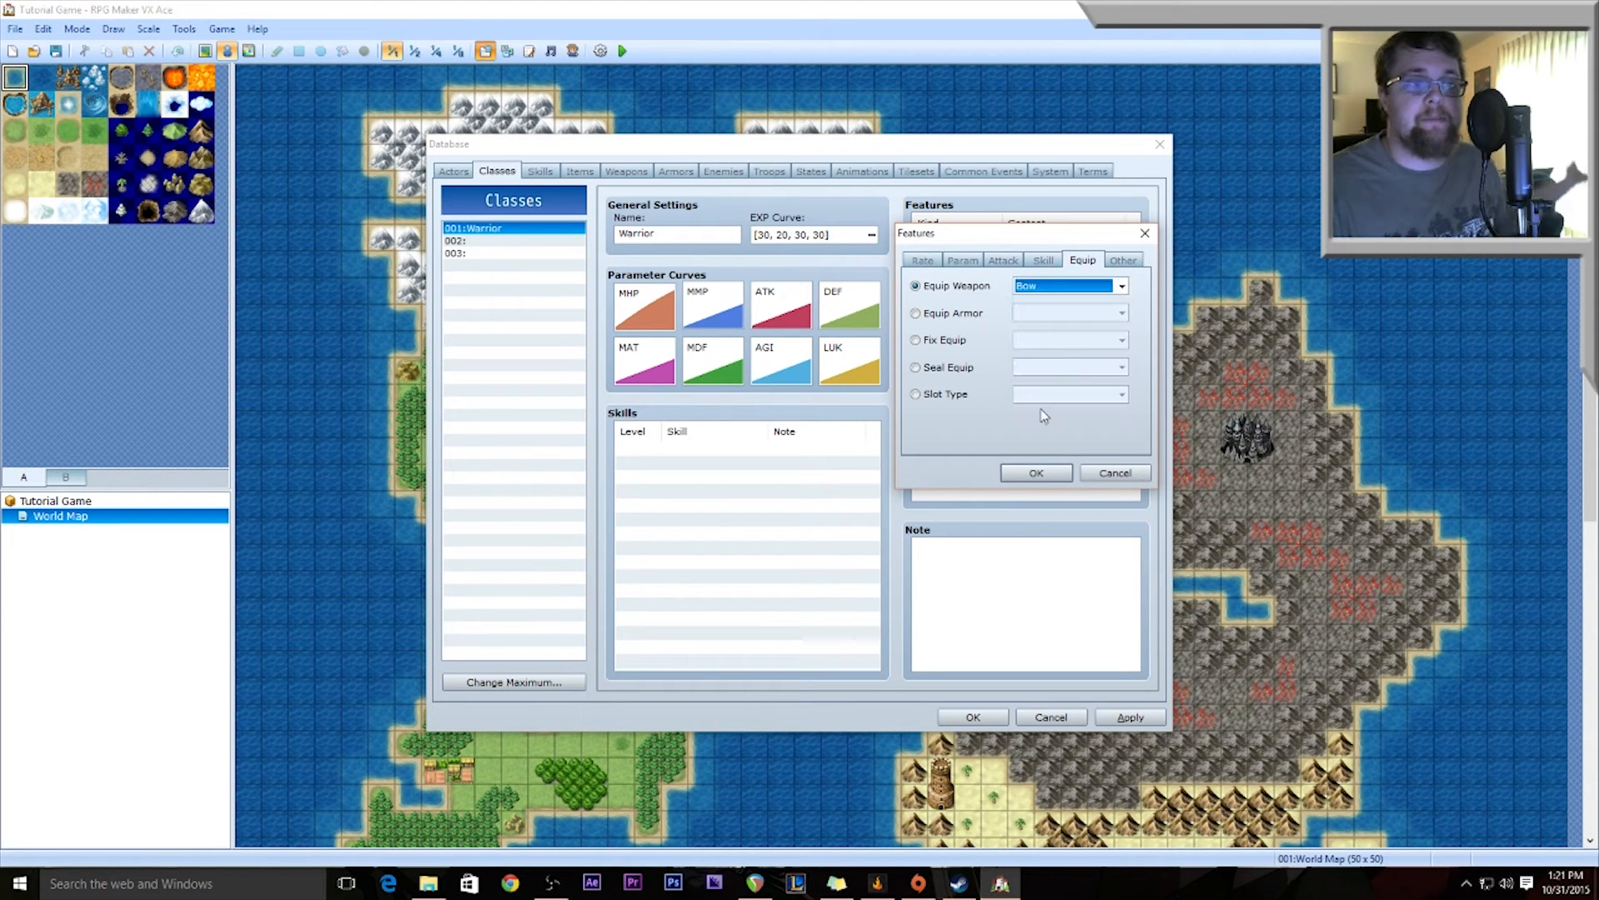
left_click(1045, 471)
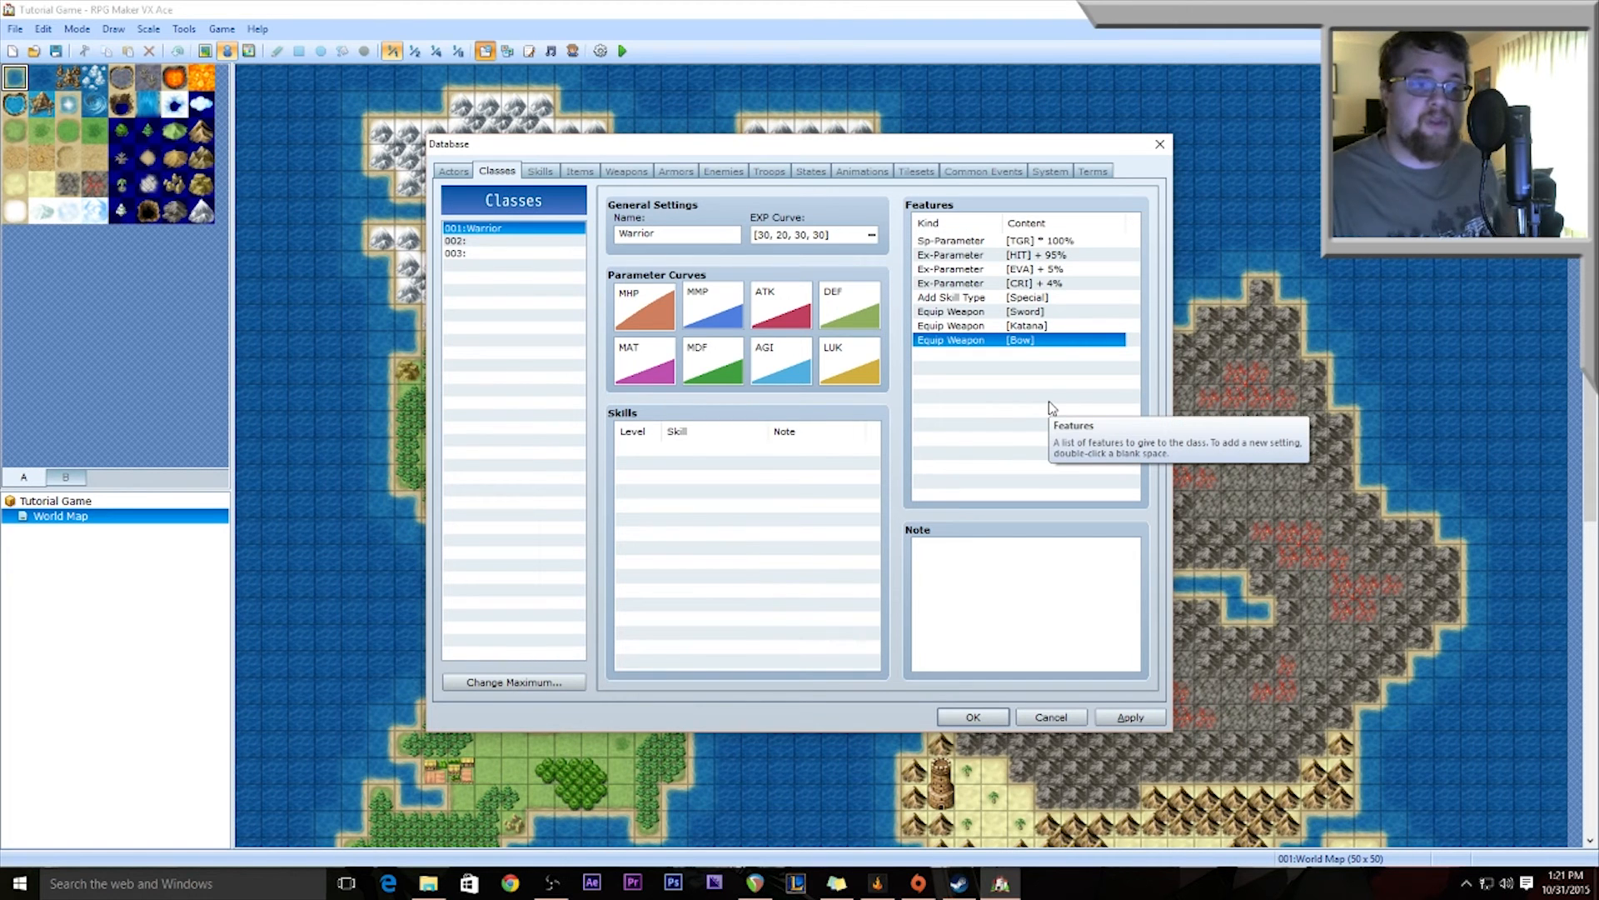
left_click(1054, 312)
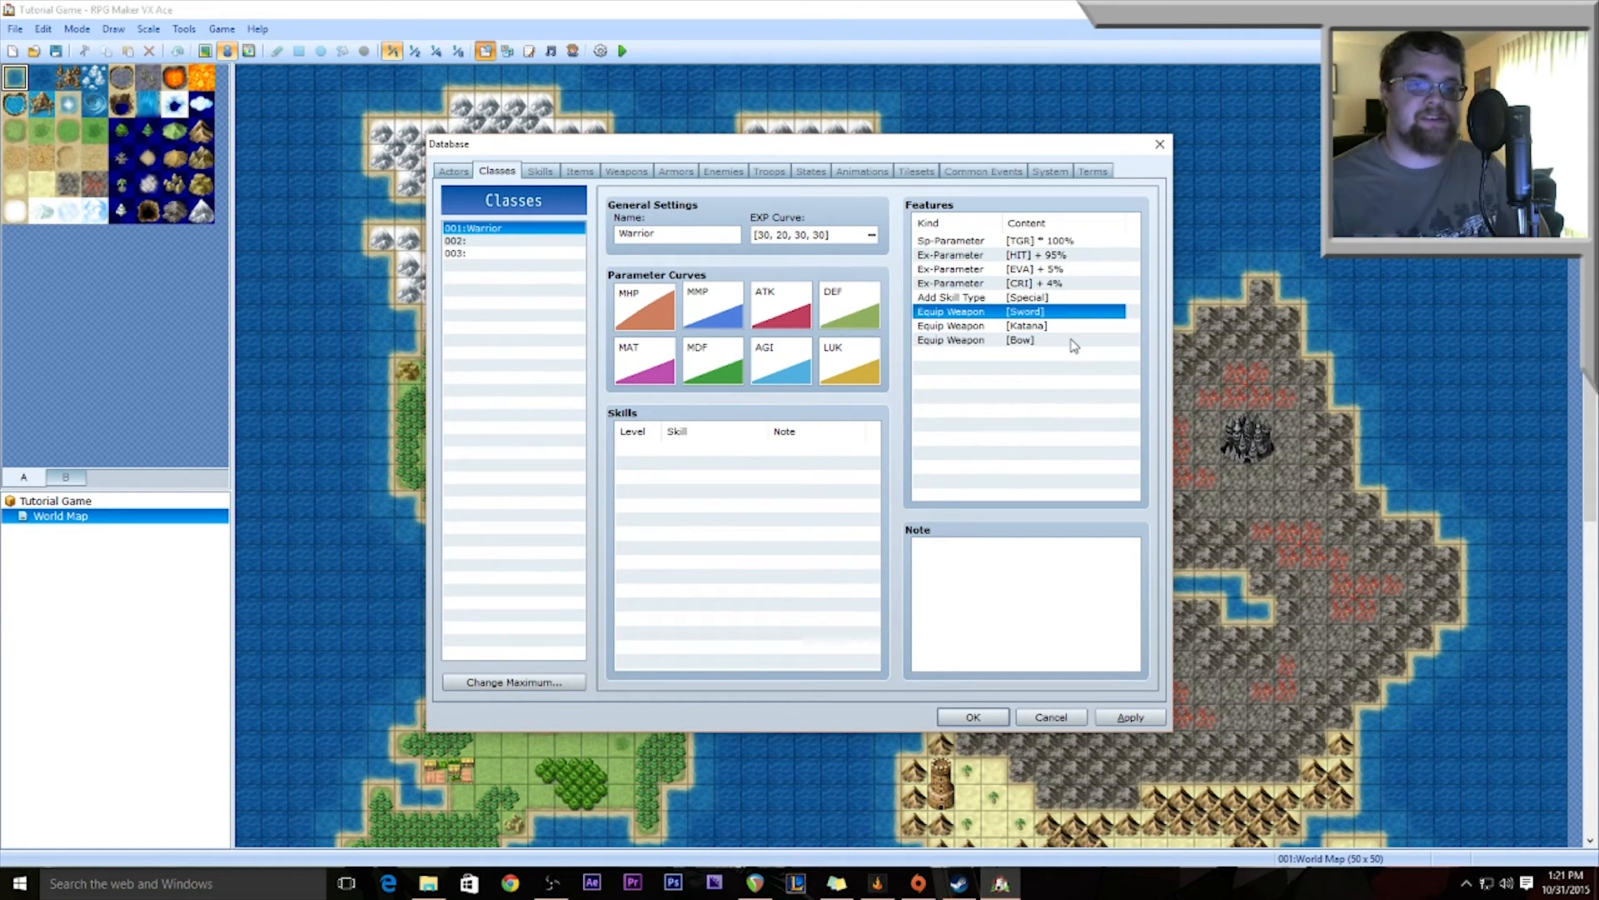
key("Down")
key("Down")
key("Up")
key("Up")
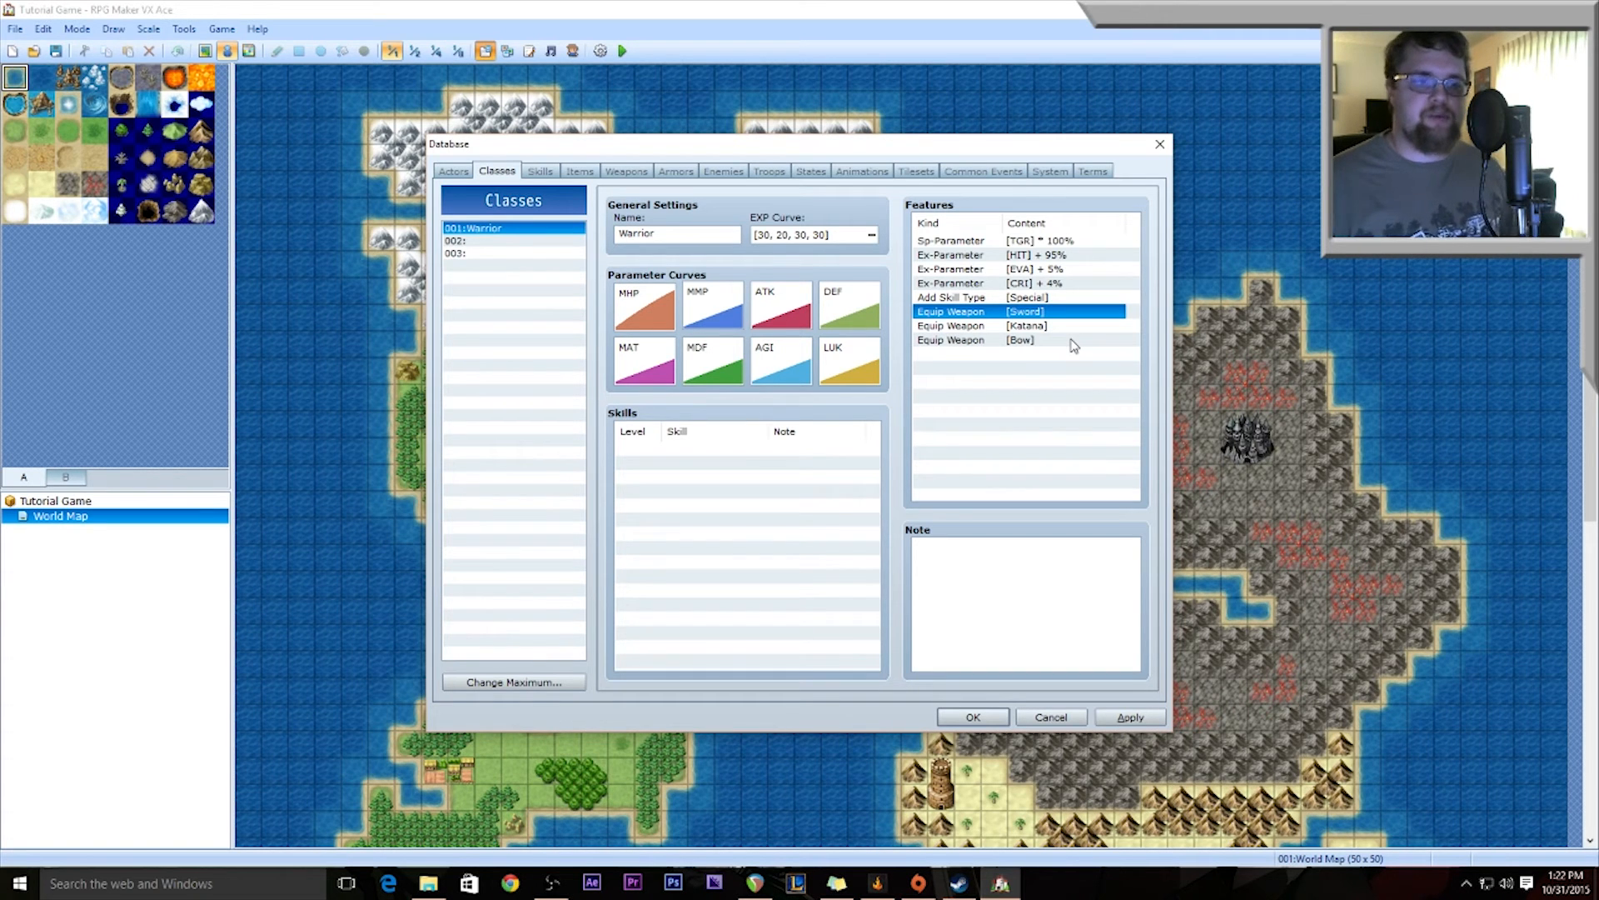
Step: Add an Equip Armor feature for General Armour to the Warrior class
left_click(977, 356)
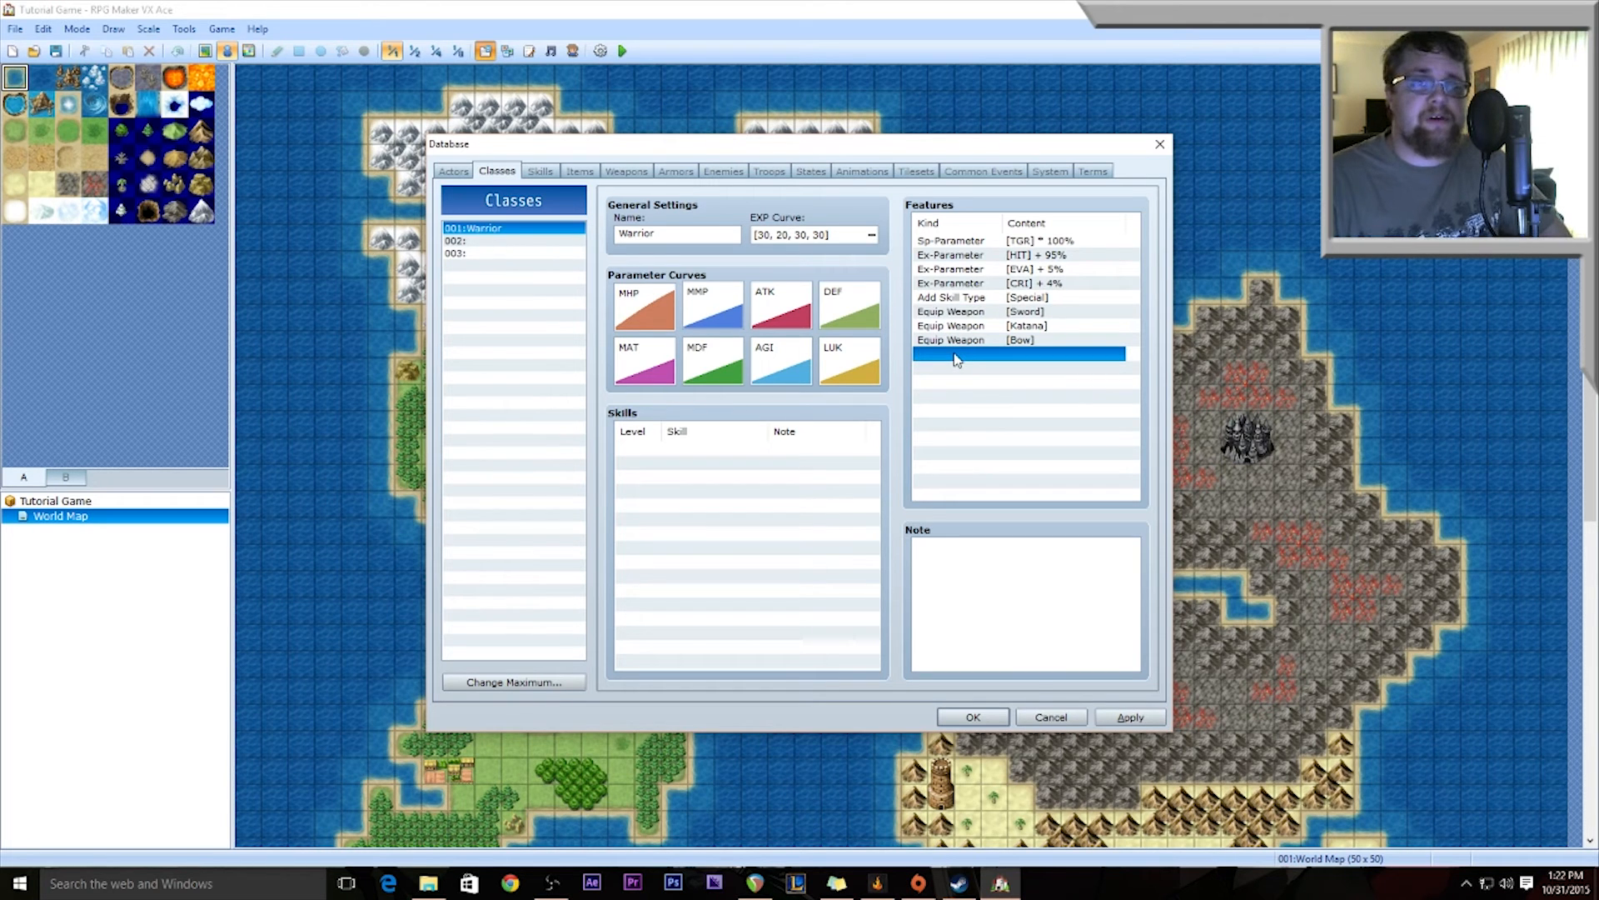
double_click(956, 358)
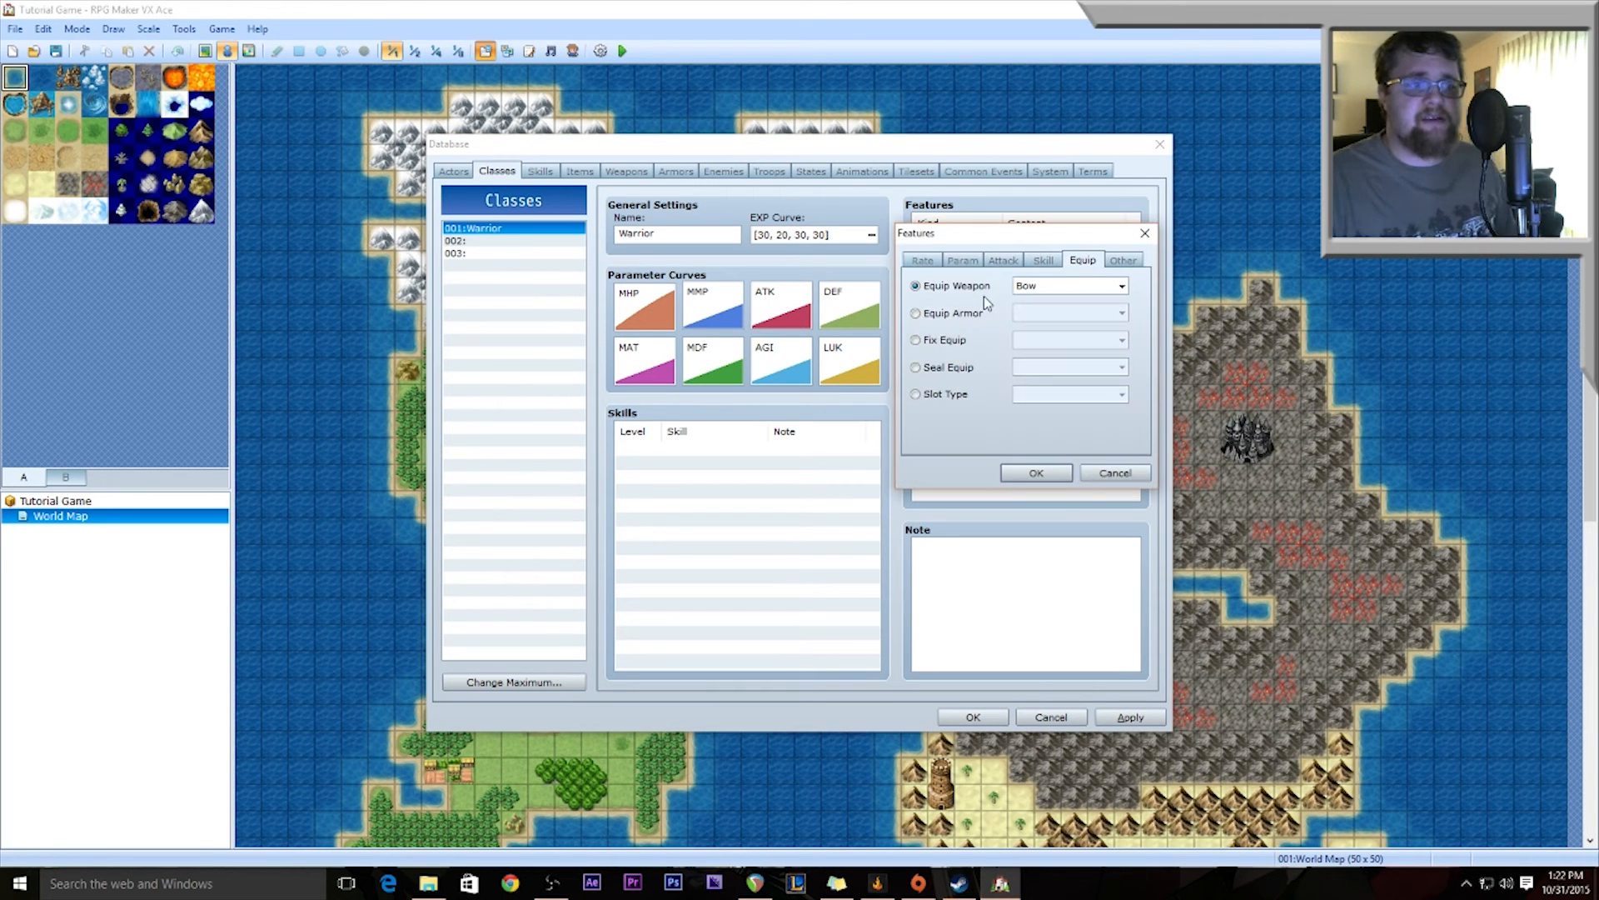
left_click(921, 315)
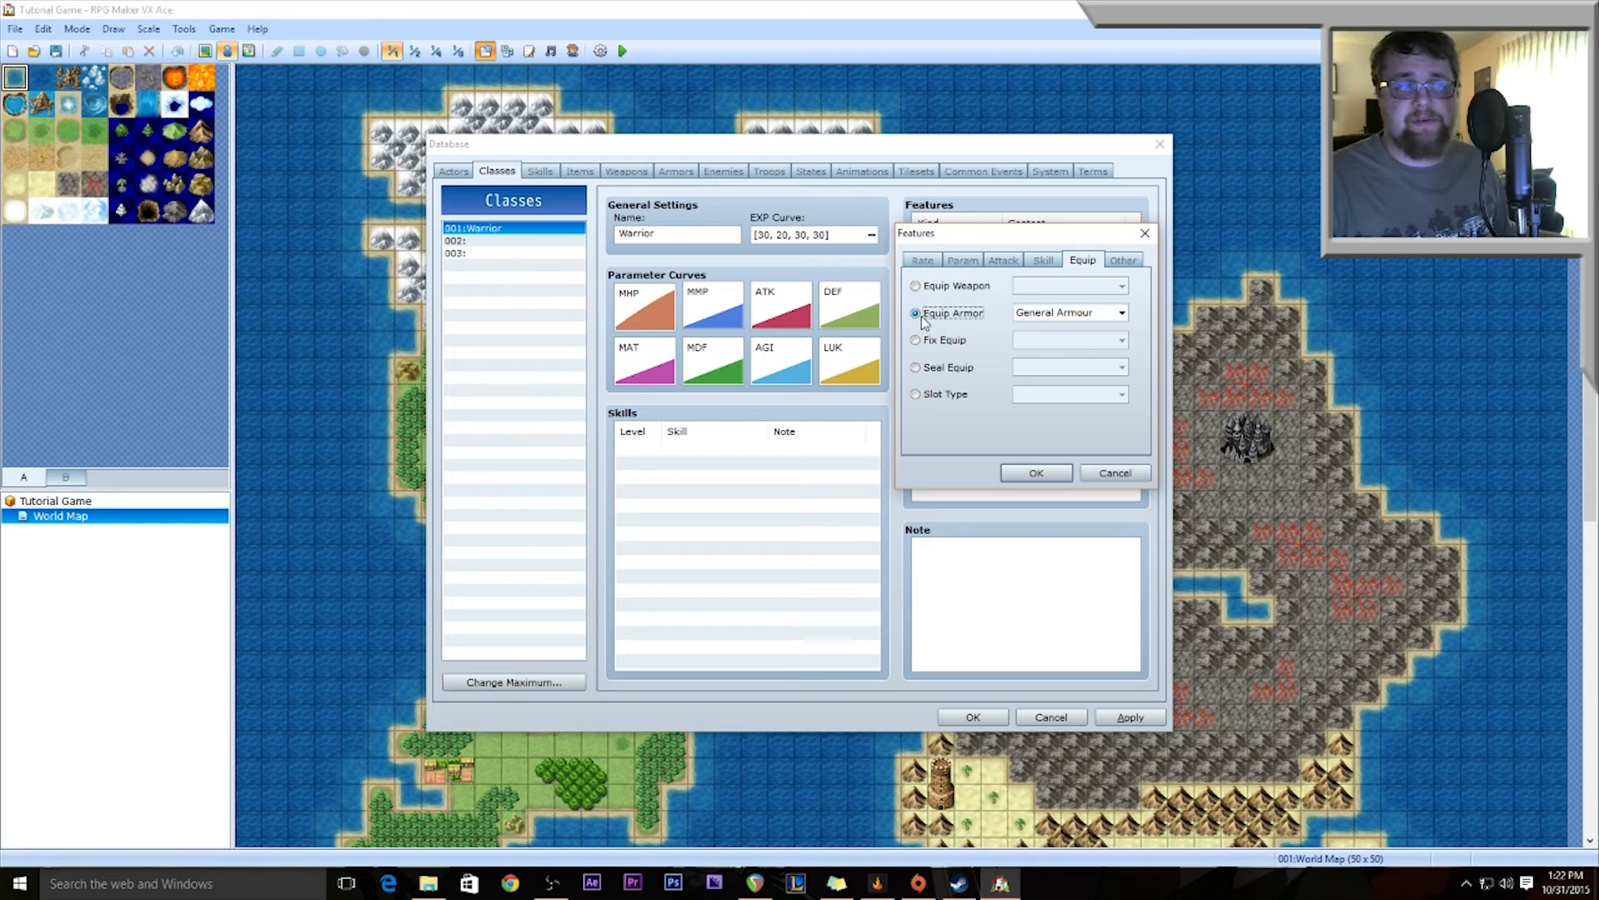
left_click(1070, 312)
left_click(1074, 327)
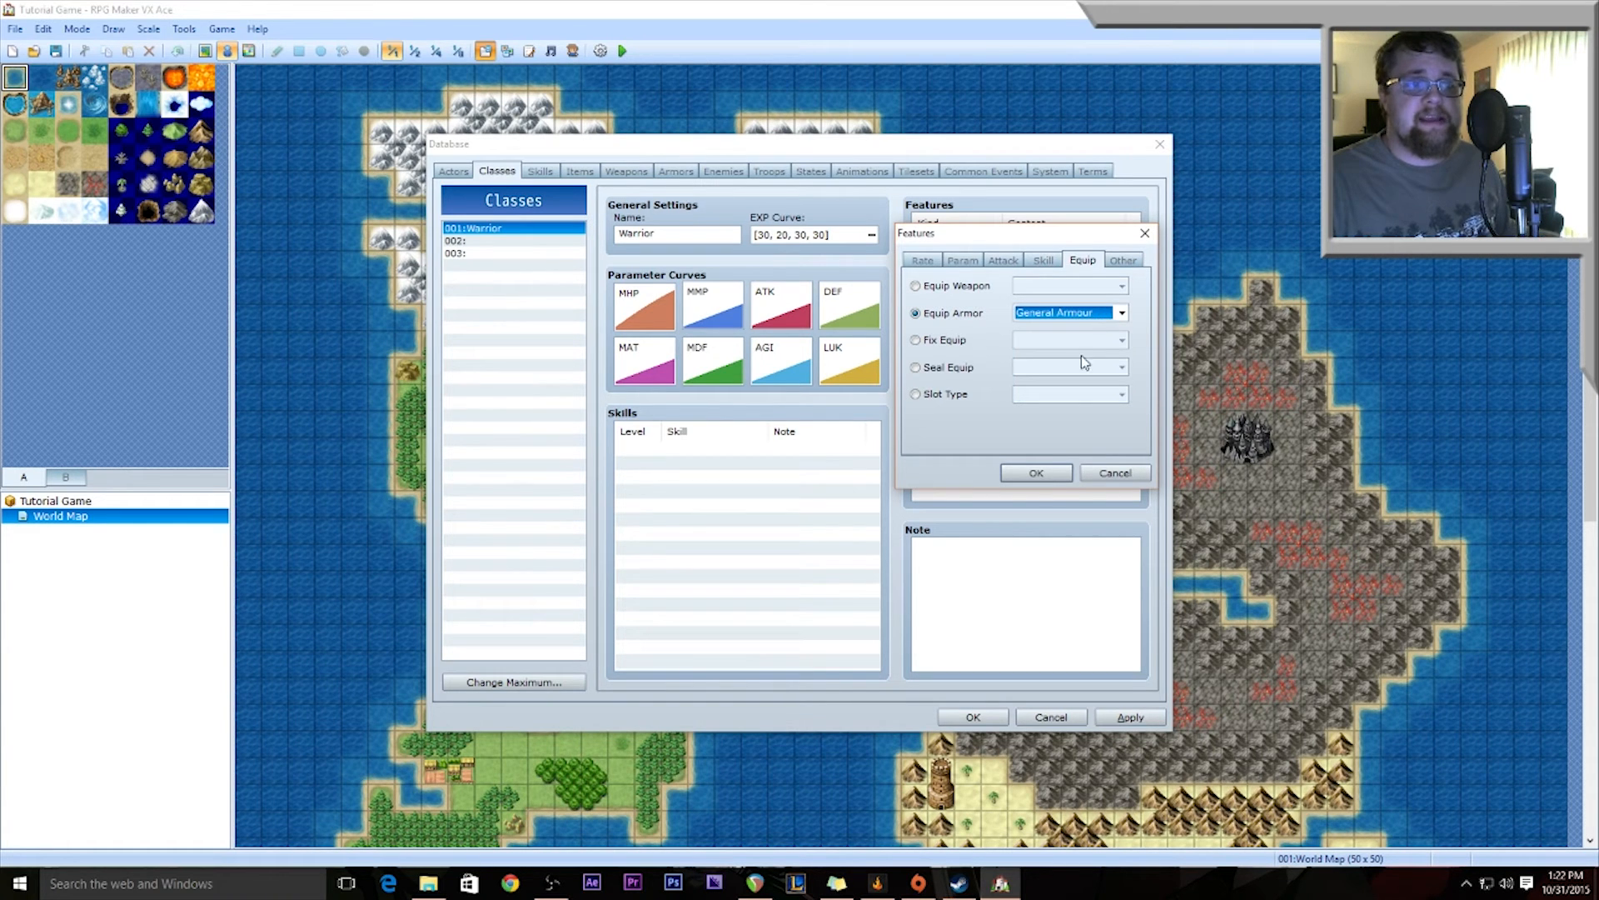
left_click(1037, 472)
Step: Add an Equip Armor feature for Light Armour to the Warrior class
double_click(1012, 368)
left_click(1056, 312)
left_click(1054, 360)
left_click(1036, 472)
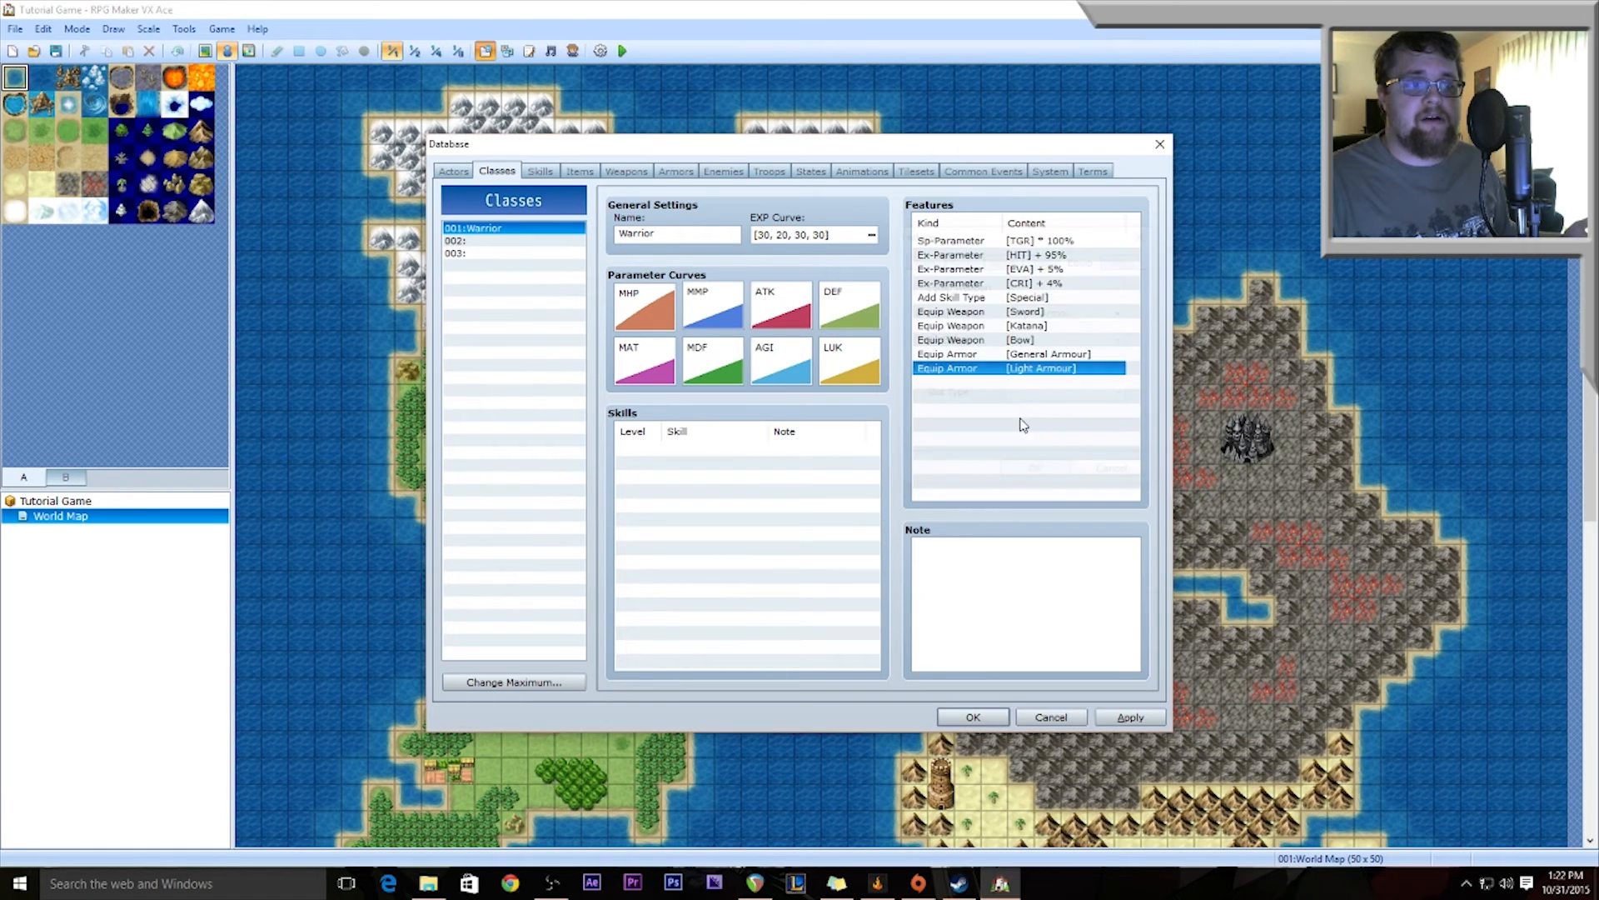
Step: Add an Equip Armor feature for Heavy Armour to the Warrior class
double_click(1021, 382)
left_click(1070, 312)
left_click(1056, 367)
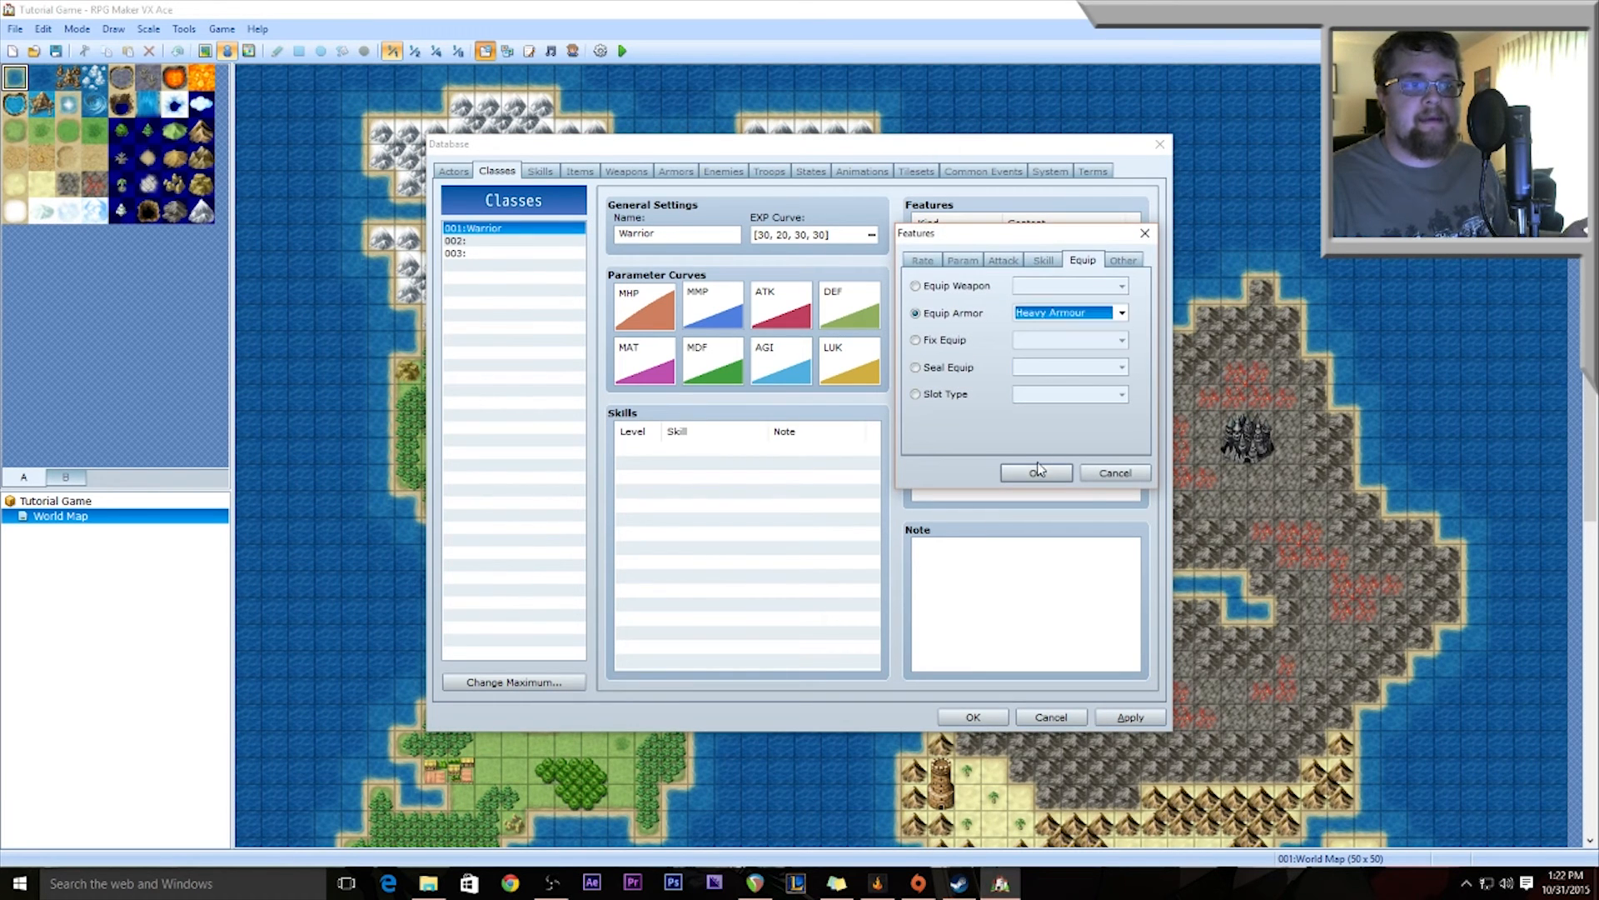
left_click(1037, 472)
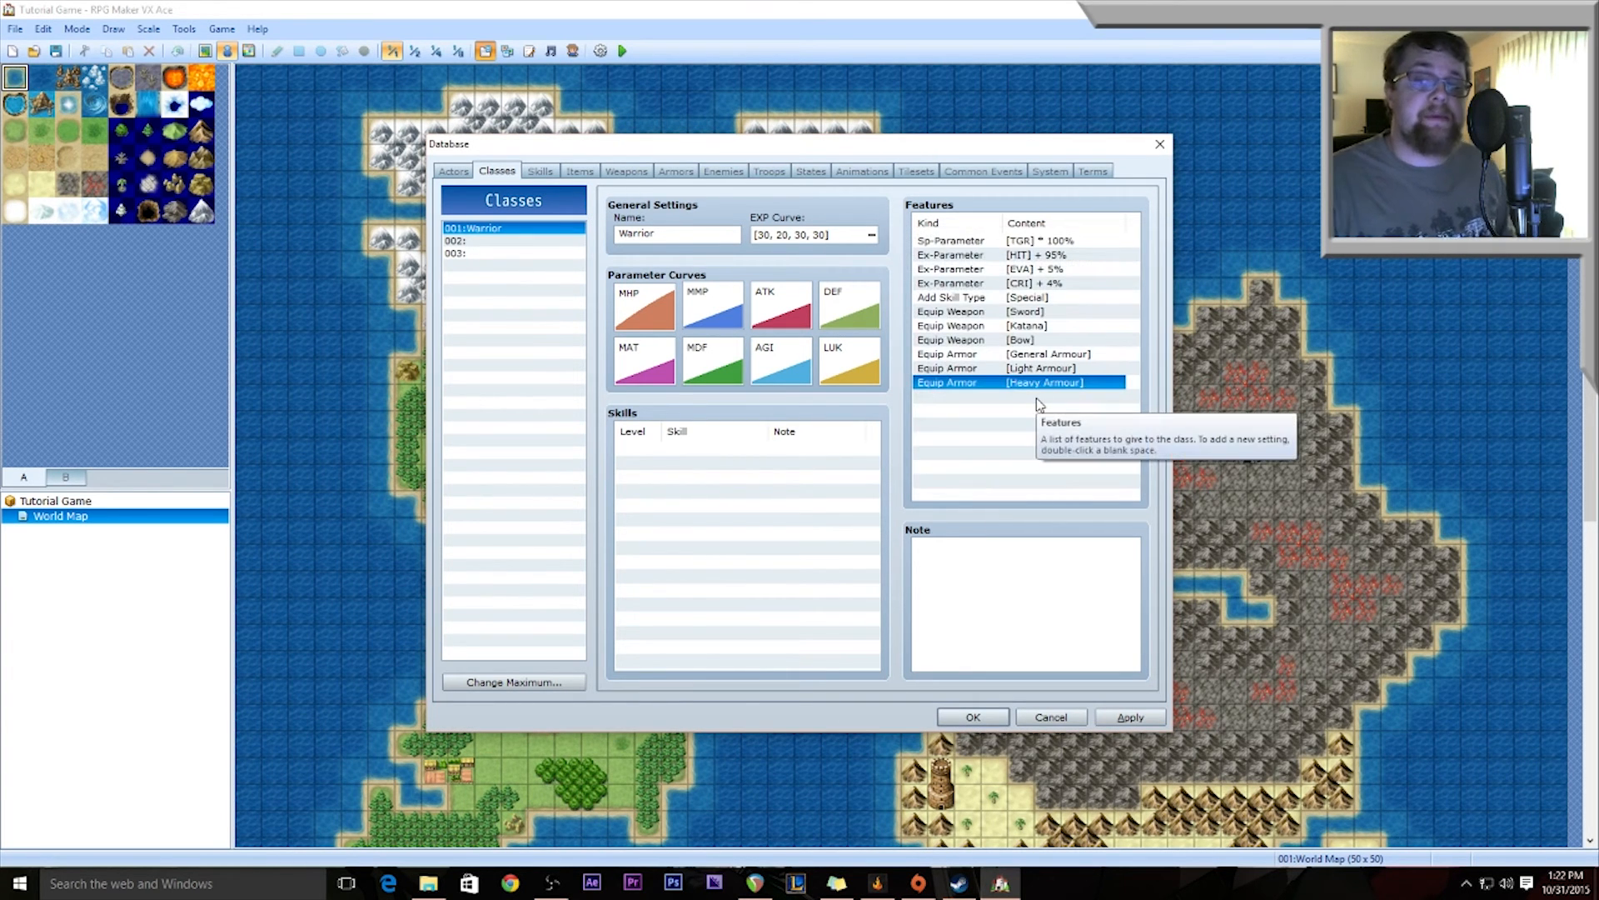
Step: Add an Equip Armor feature for Small Shield to the Warrior class
double_click(1037, 397)
left_click(1049, 312)
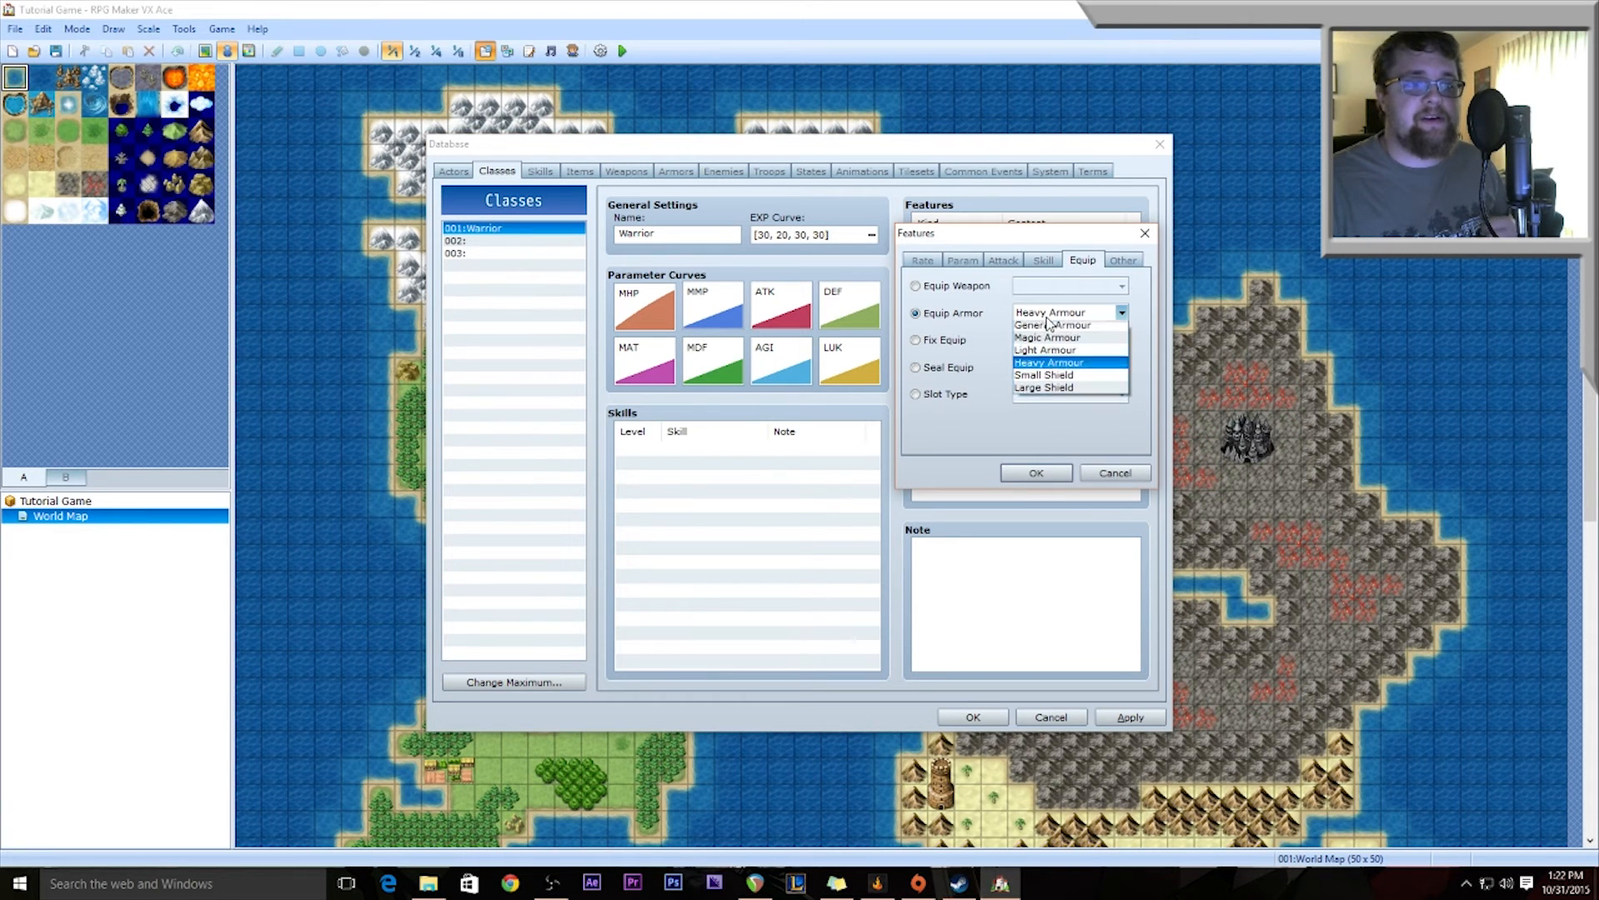
left_click(1051, 375)
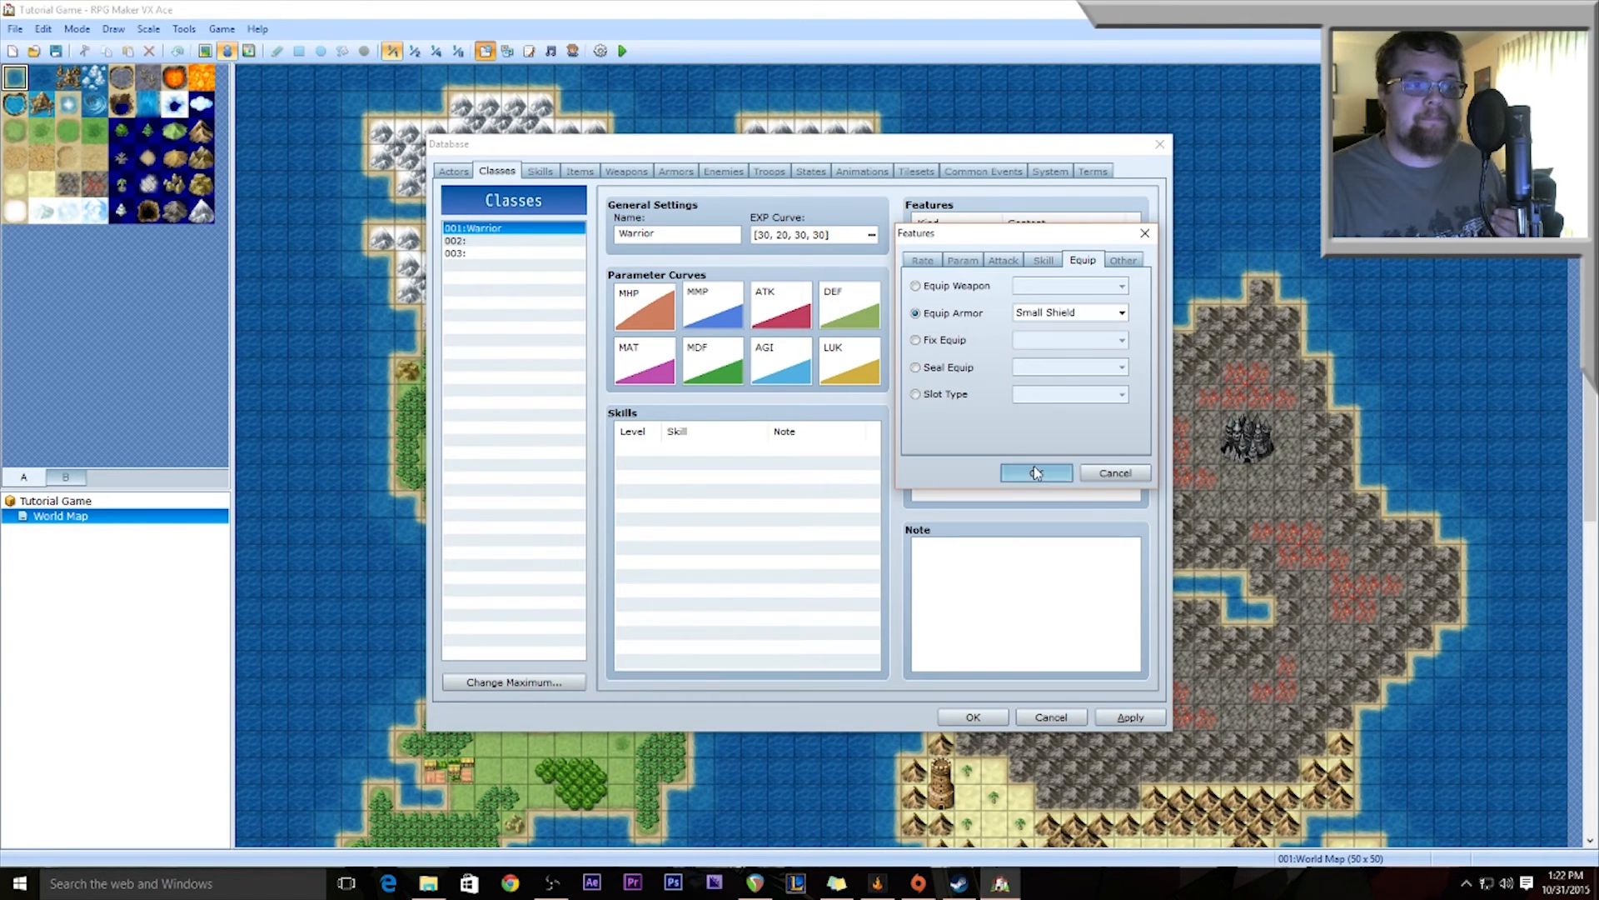
left_click(1035, 472)
Step: Add an Equip Armor feature for Large Shield to the Warrior class
double_click(992, 416)
left_click(1053, 313)
left_click(1054, 404)
left_click(1035, 472)
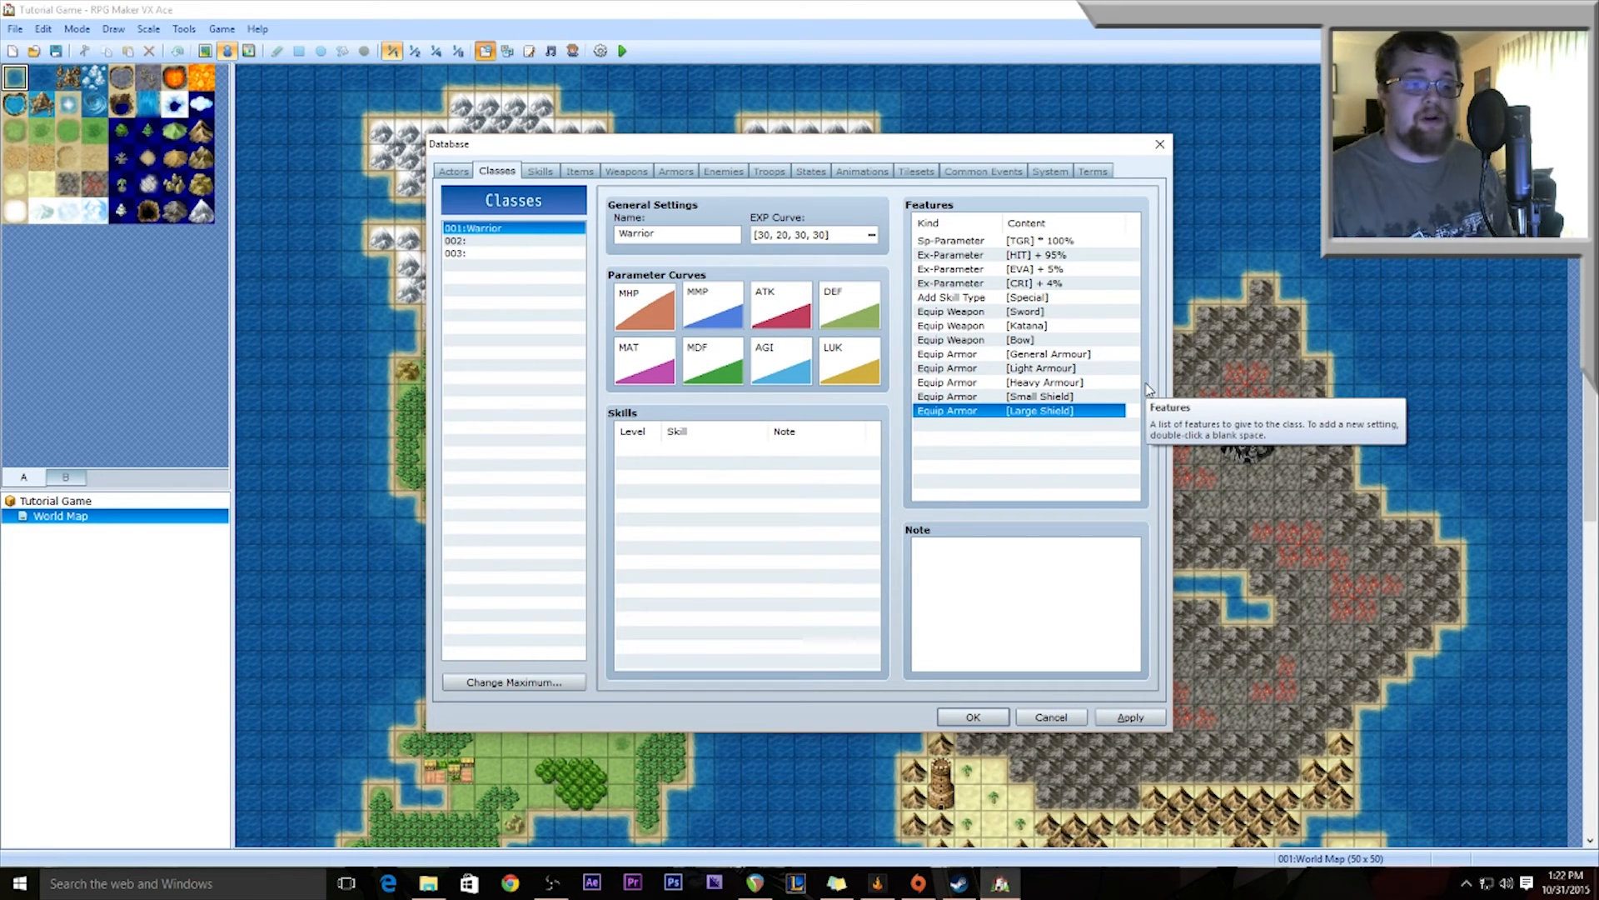
Step: Start a new Warrior feature and look through the options in the available feature categories
left_click(1000, 425)
double_click(988, 426)
left_click(1049, 260)
left_click(1083, 260)
left_click(1122, 261)
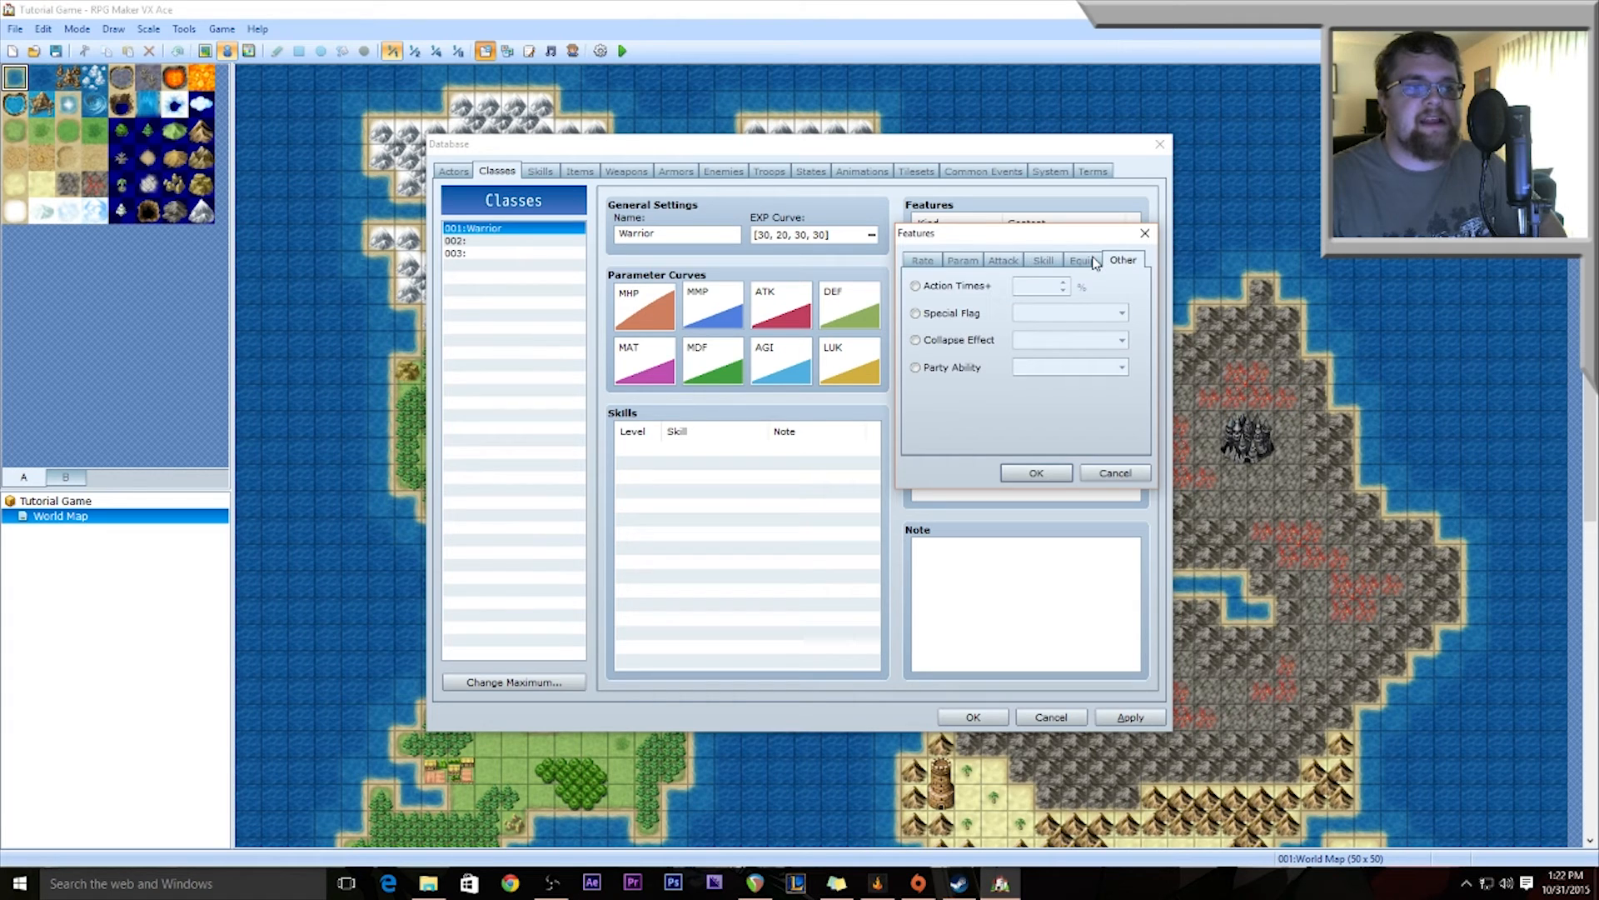
left_click(1091, 262)
left_click(1044, 261)
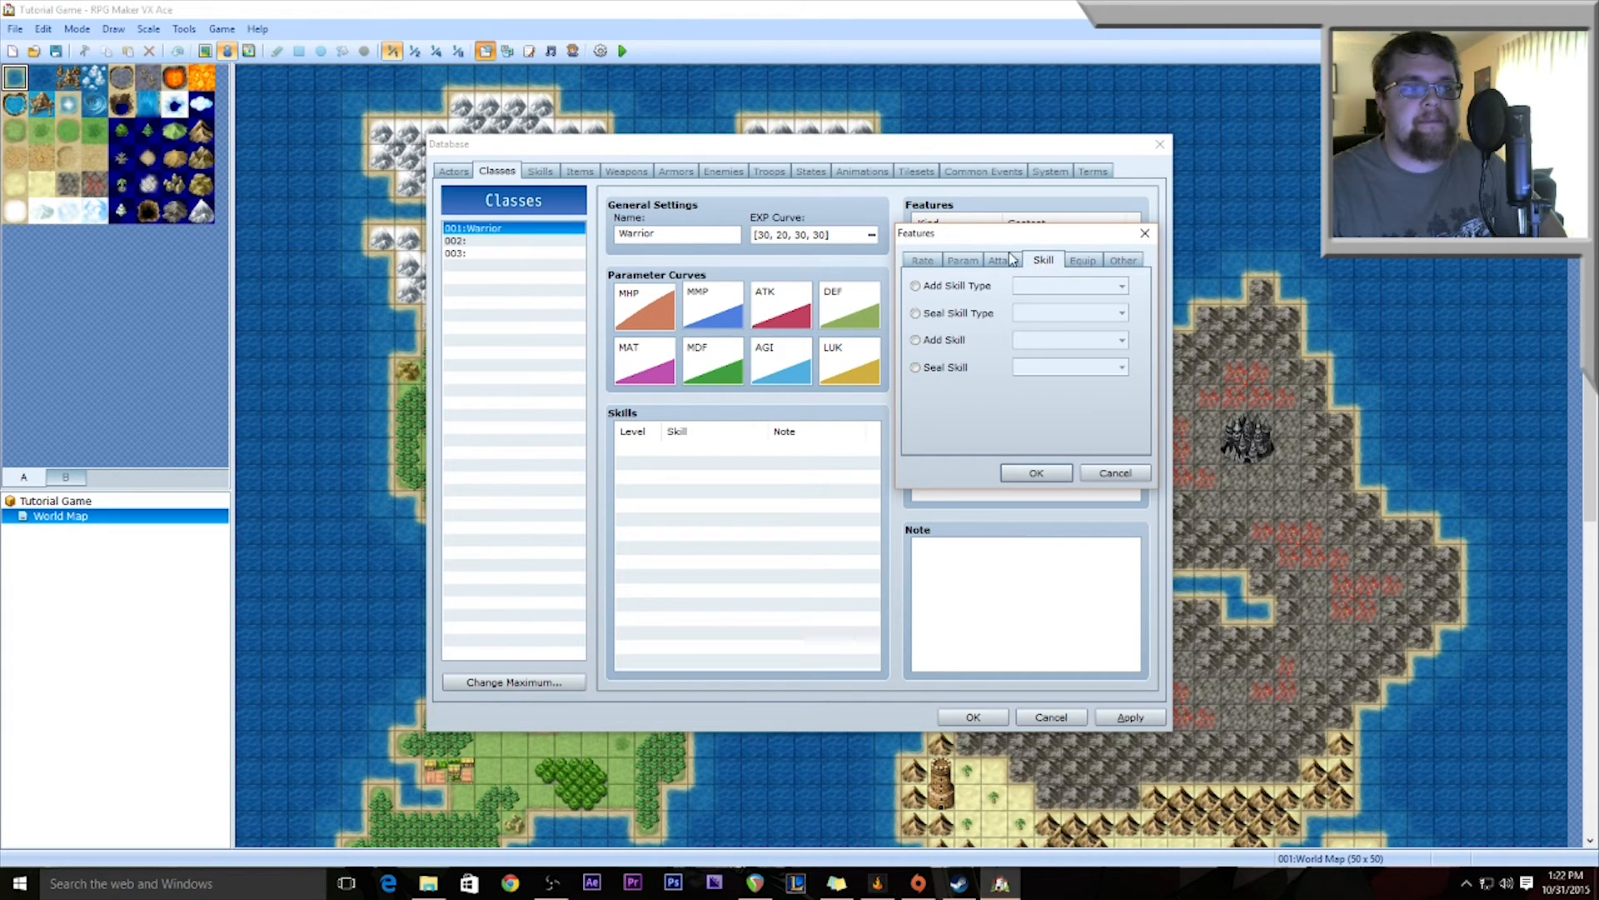
left_click(1002, 262)
left_click(966, 261)
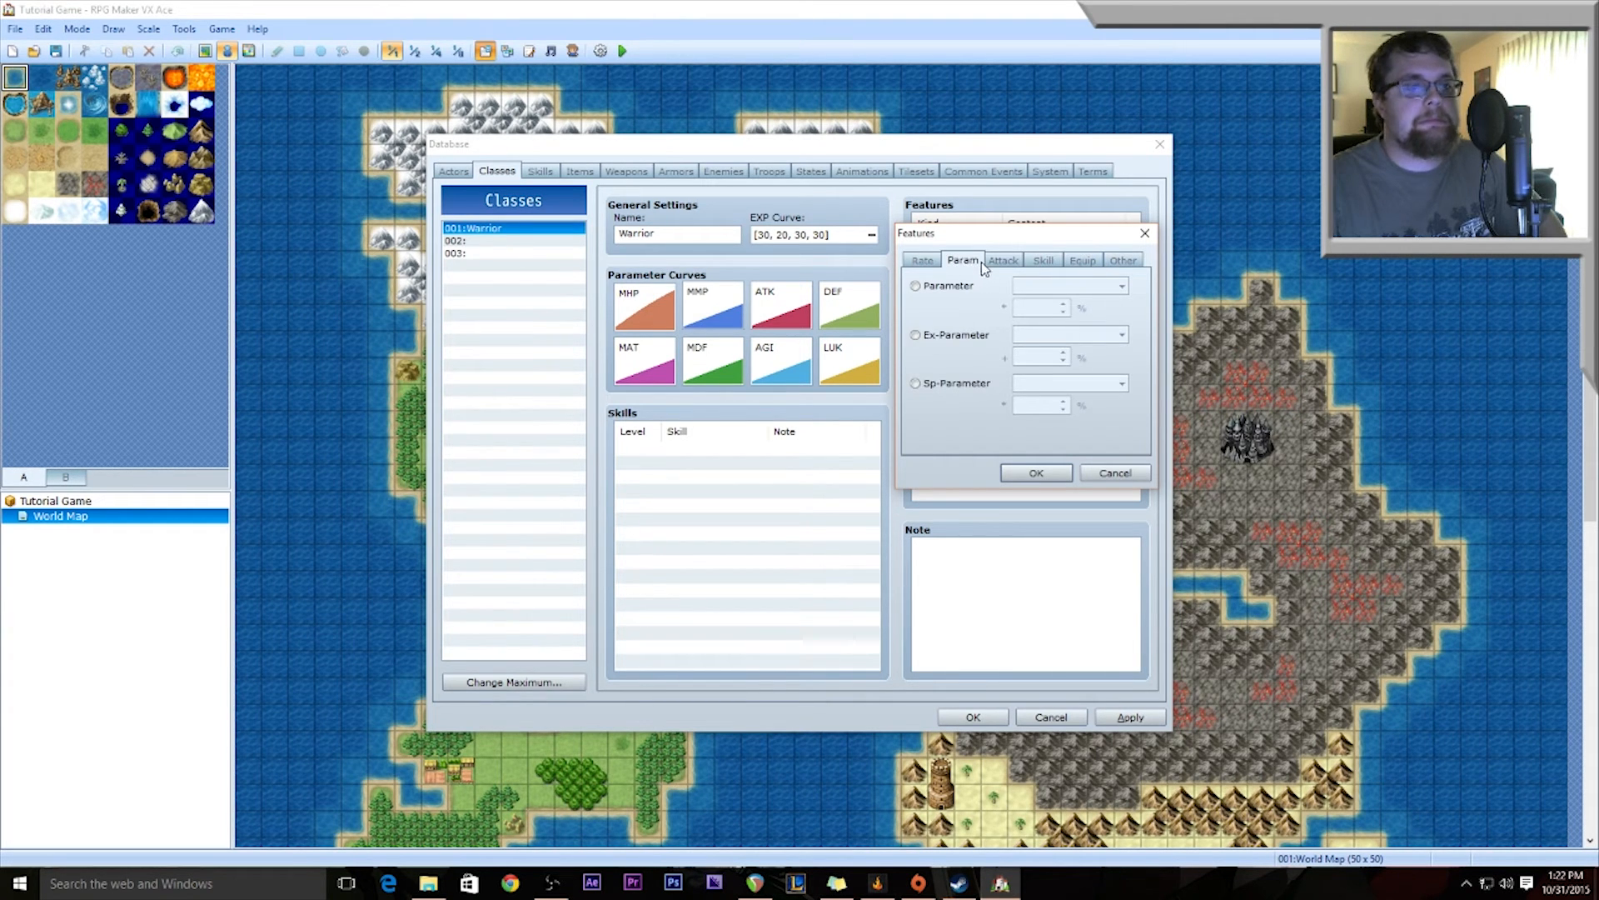
Step: Try an Atk Element feature for Fire on the Warrior class and delete it from the features list
left_click(989, 263)
left_click(948, 288)
left_click(1075, 287)
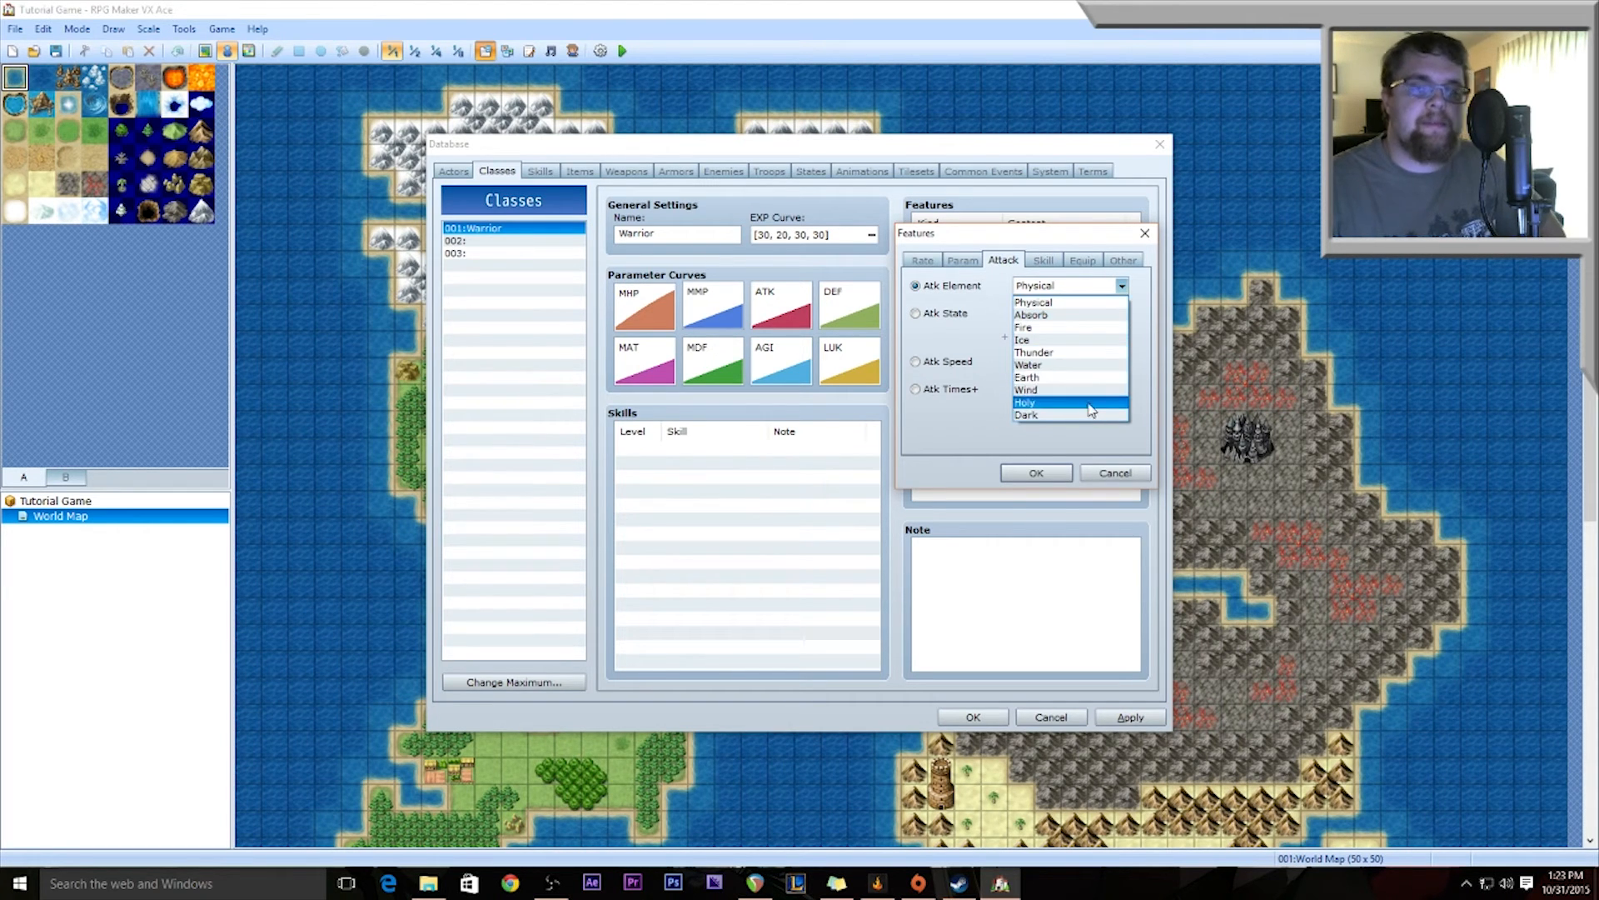
left_click(1090, 332)
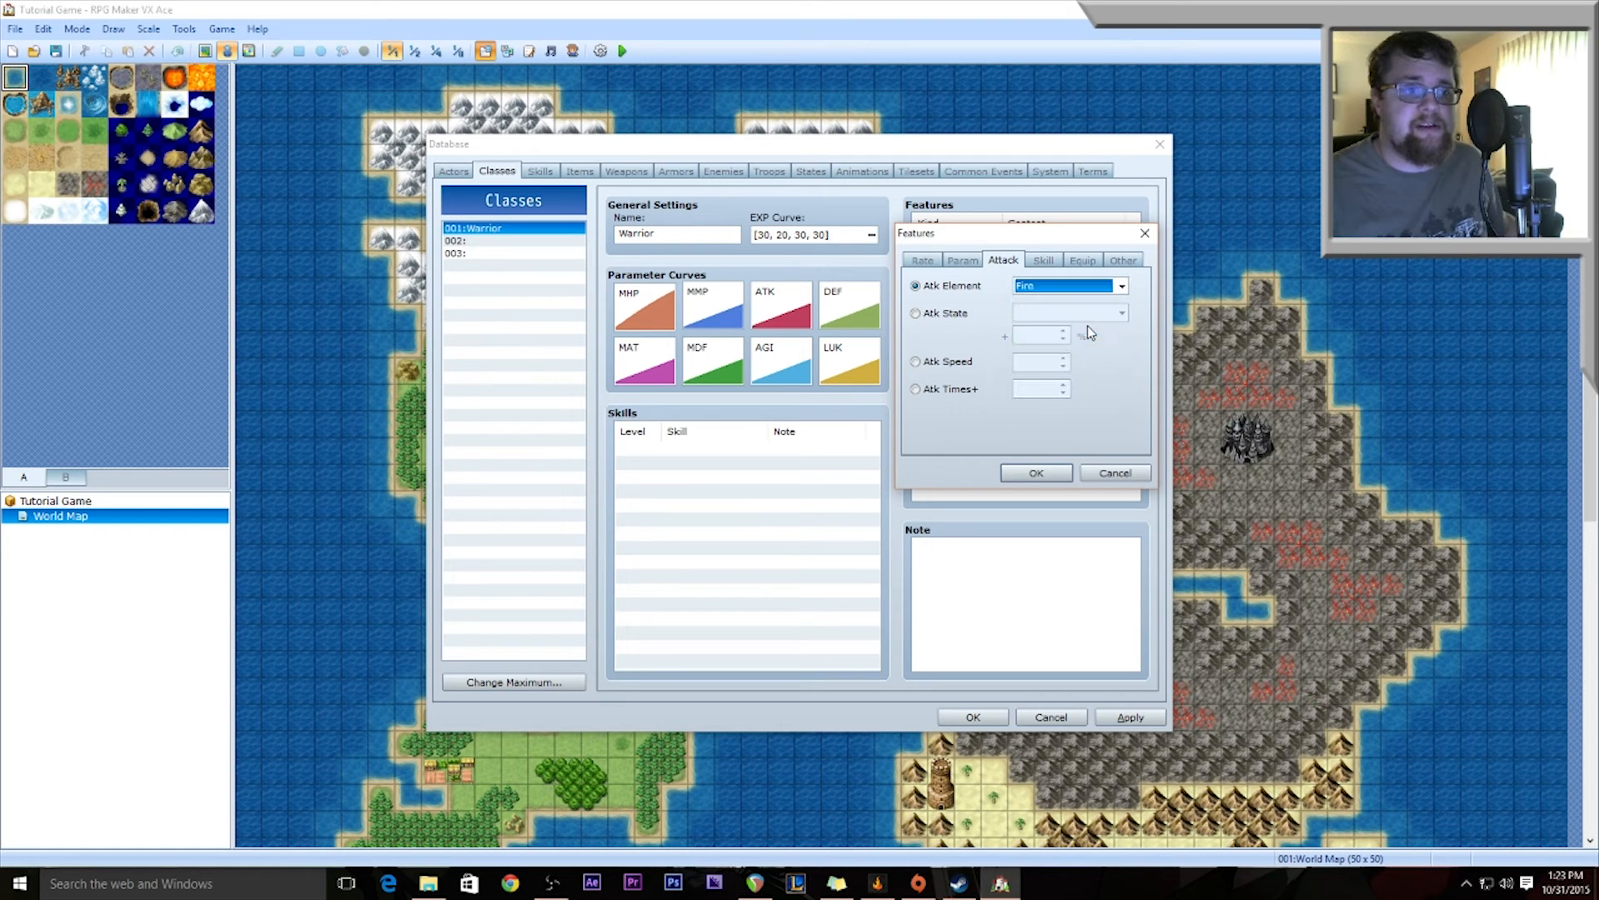
left_click(1064, 474)
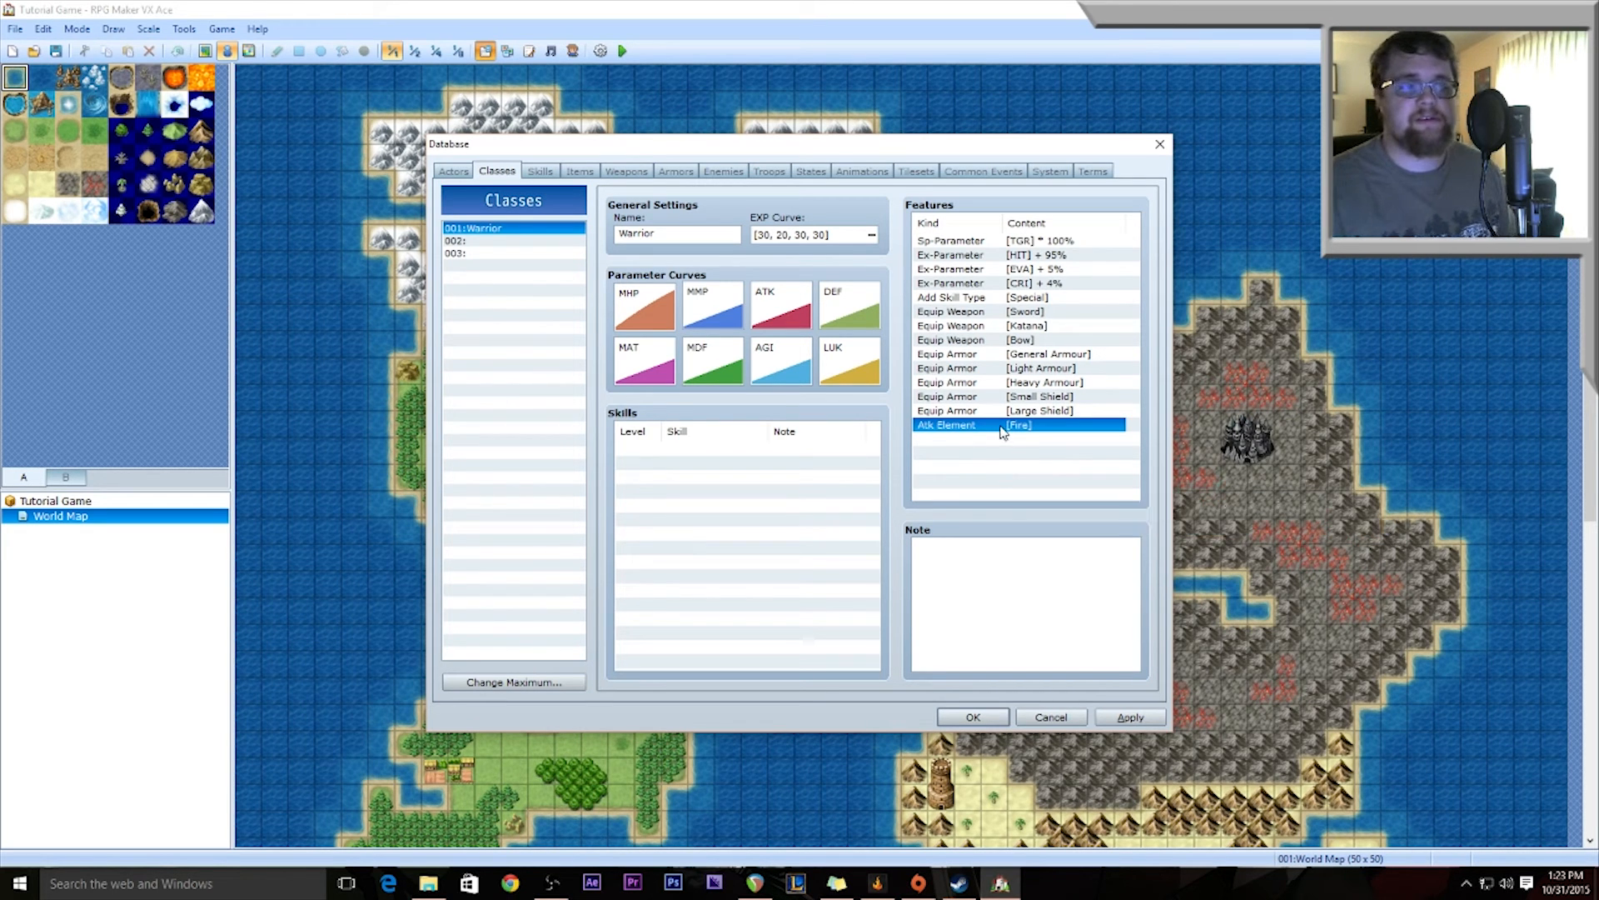
key("Delete")
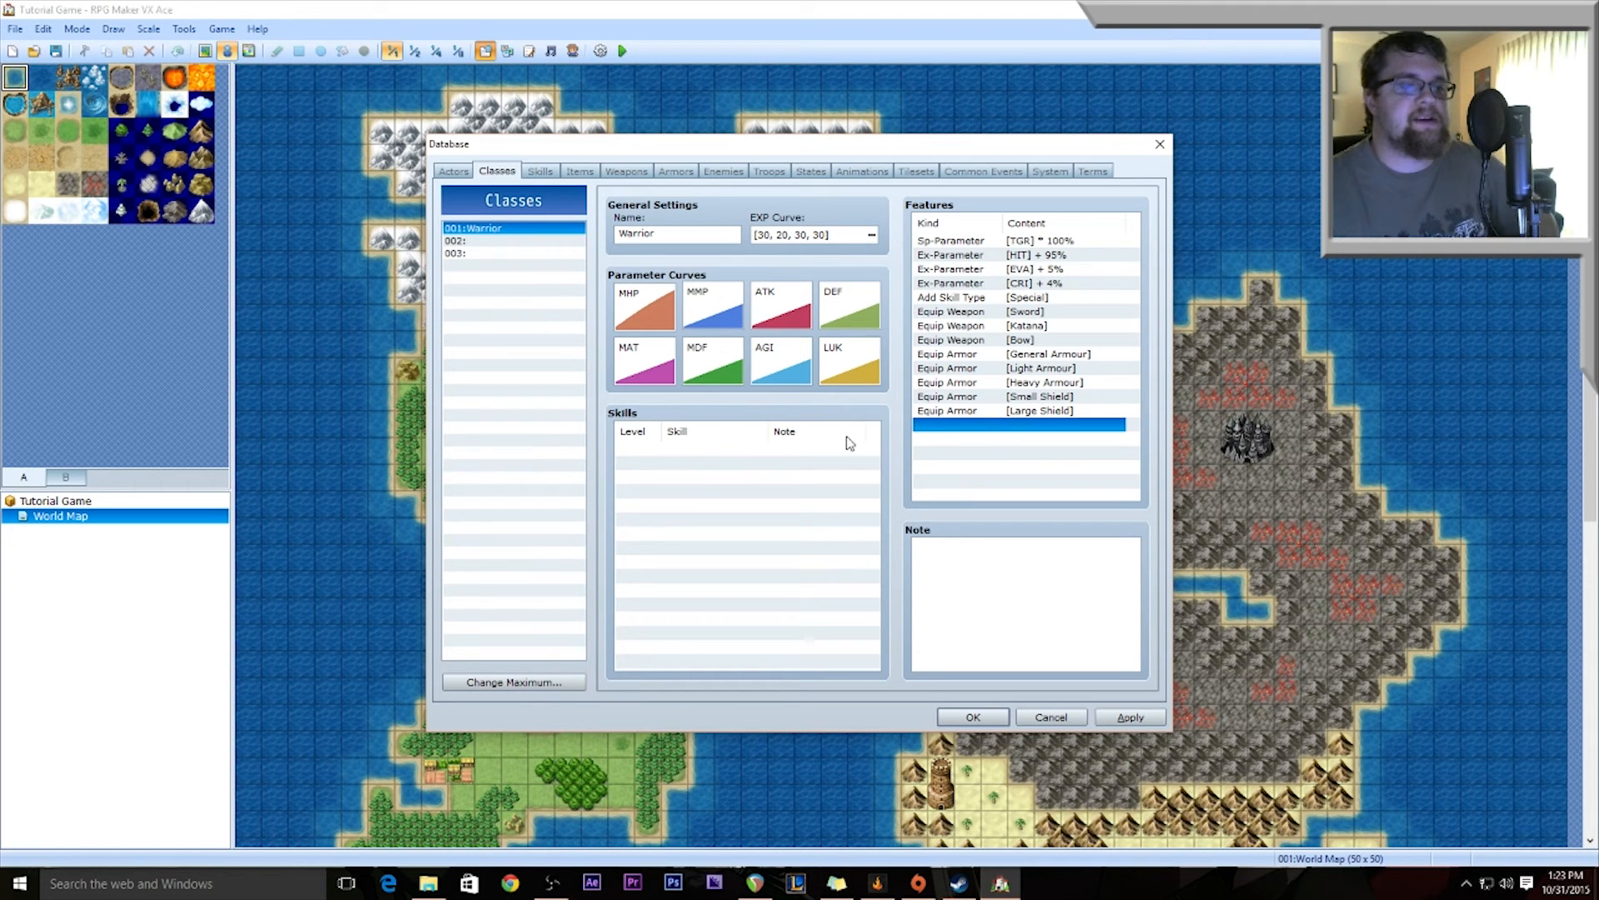
left_click(960, 567)
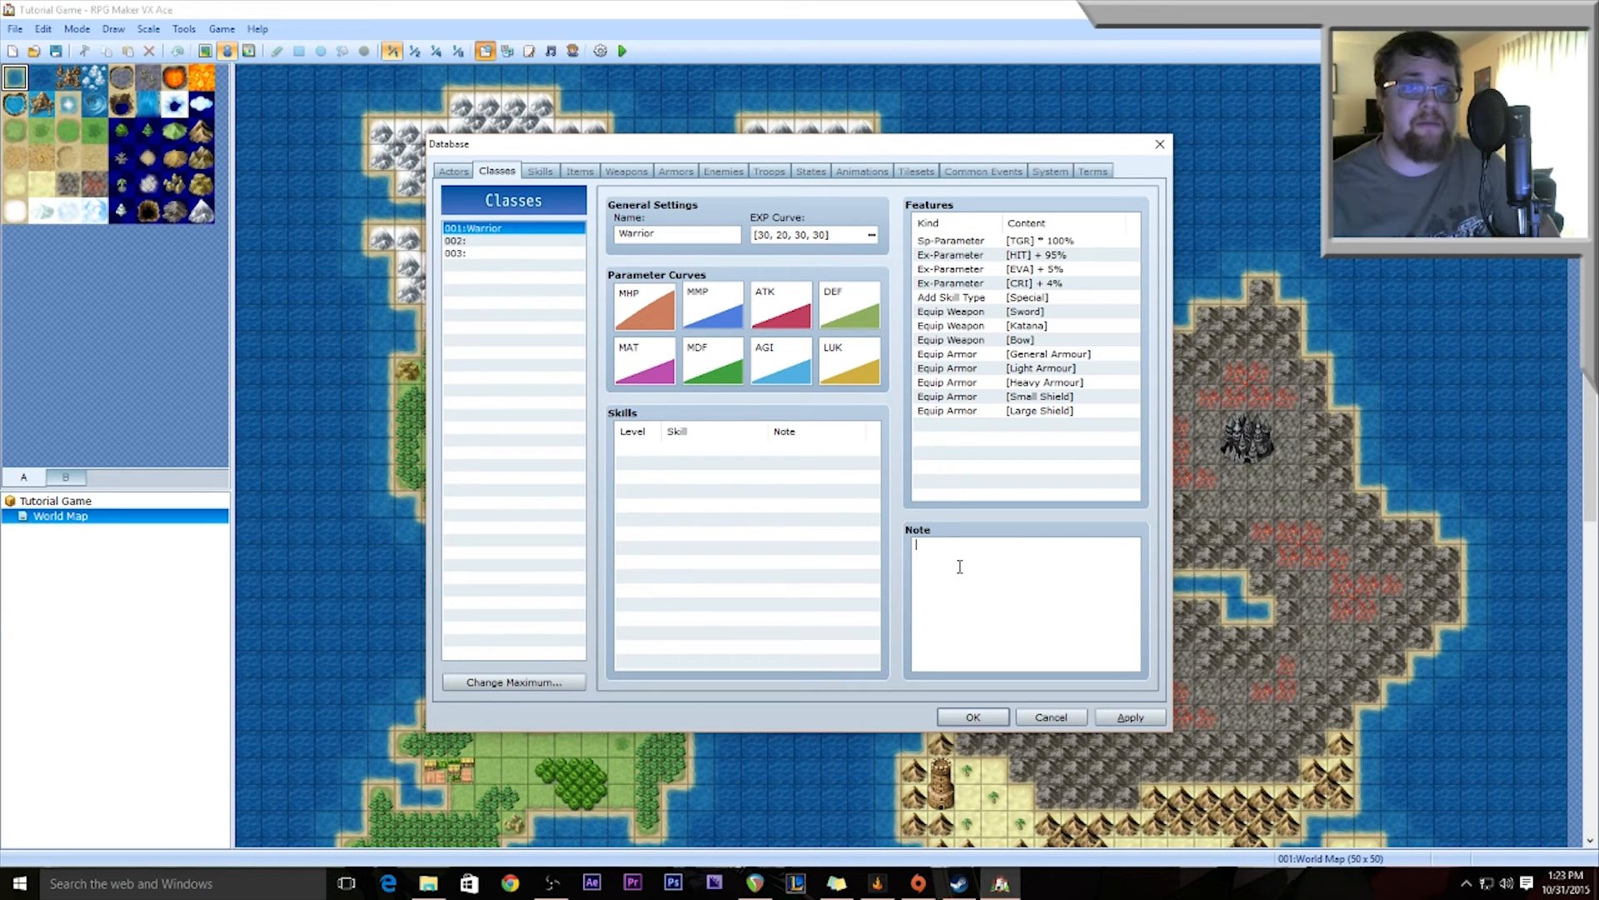
Step: Add Cleave as a skill the Warrior class learns at level 3, and apply the class changes
left_click(662, 451)
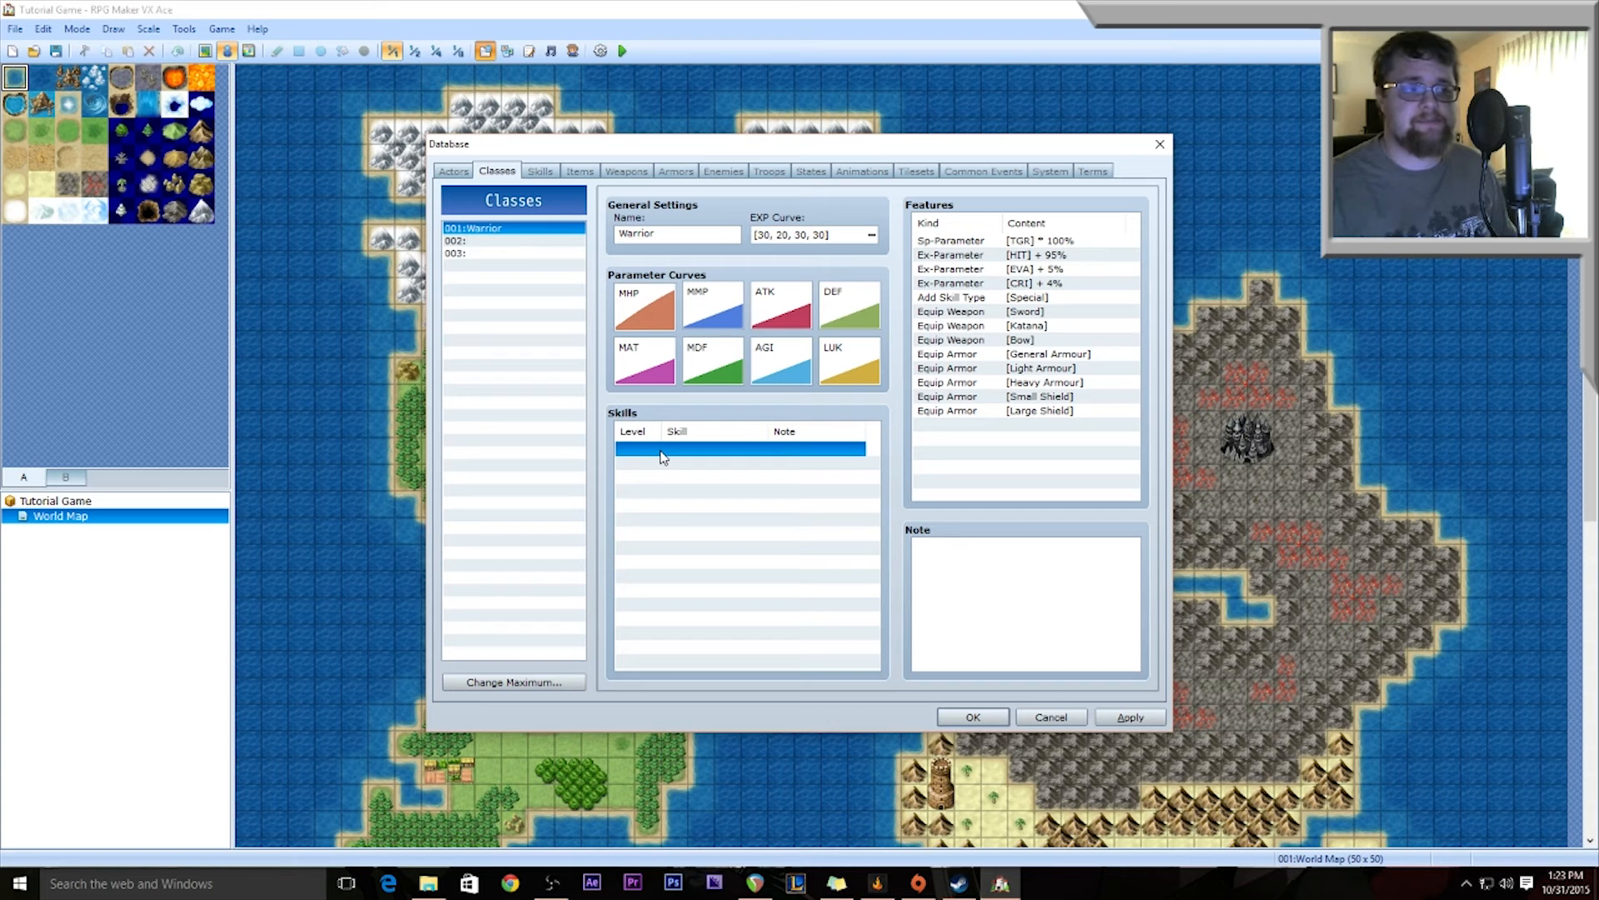
double_click(662, 456)
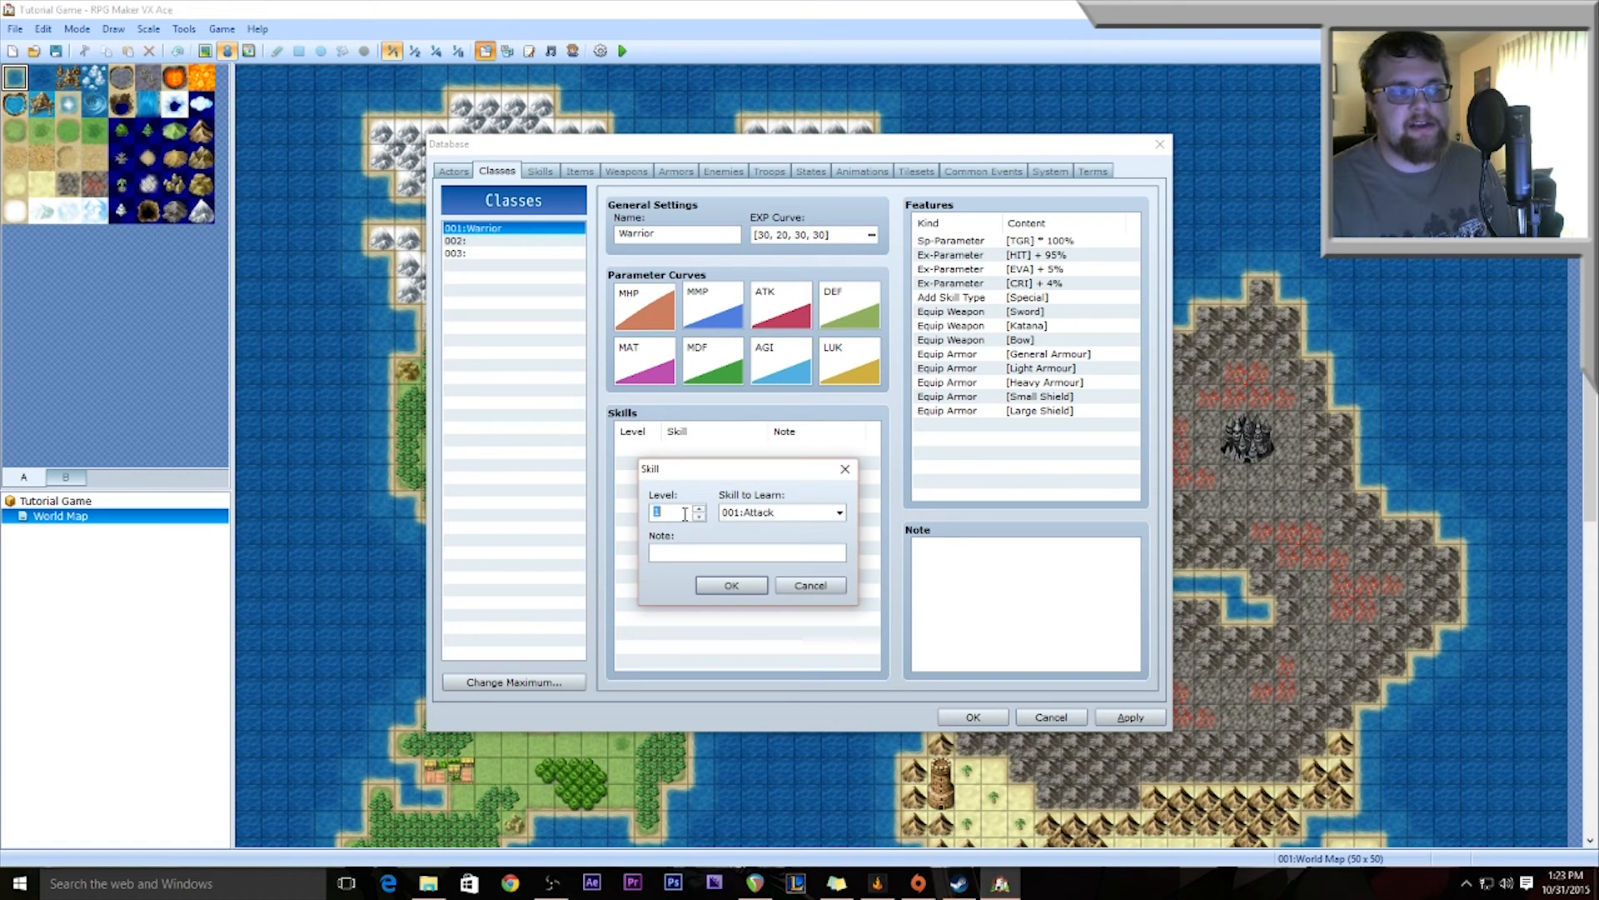
left_click(840, 512)
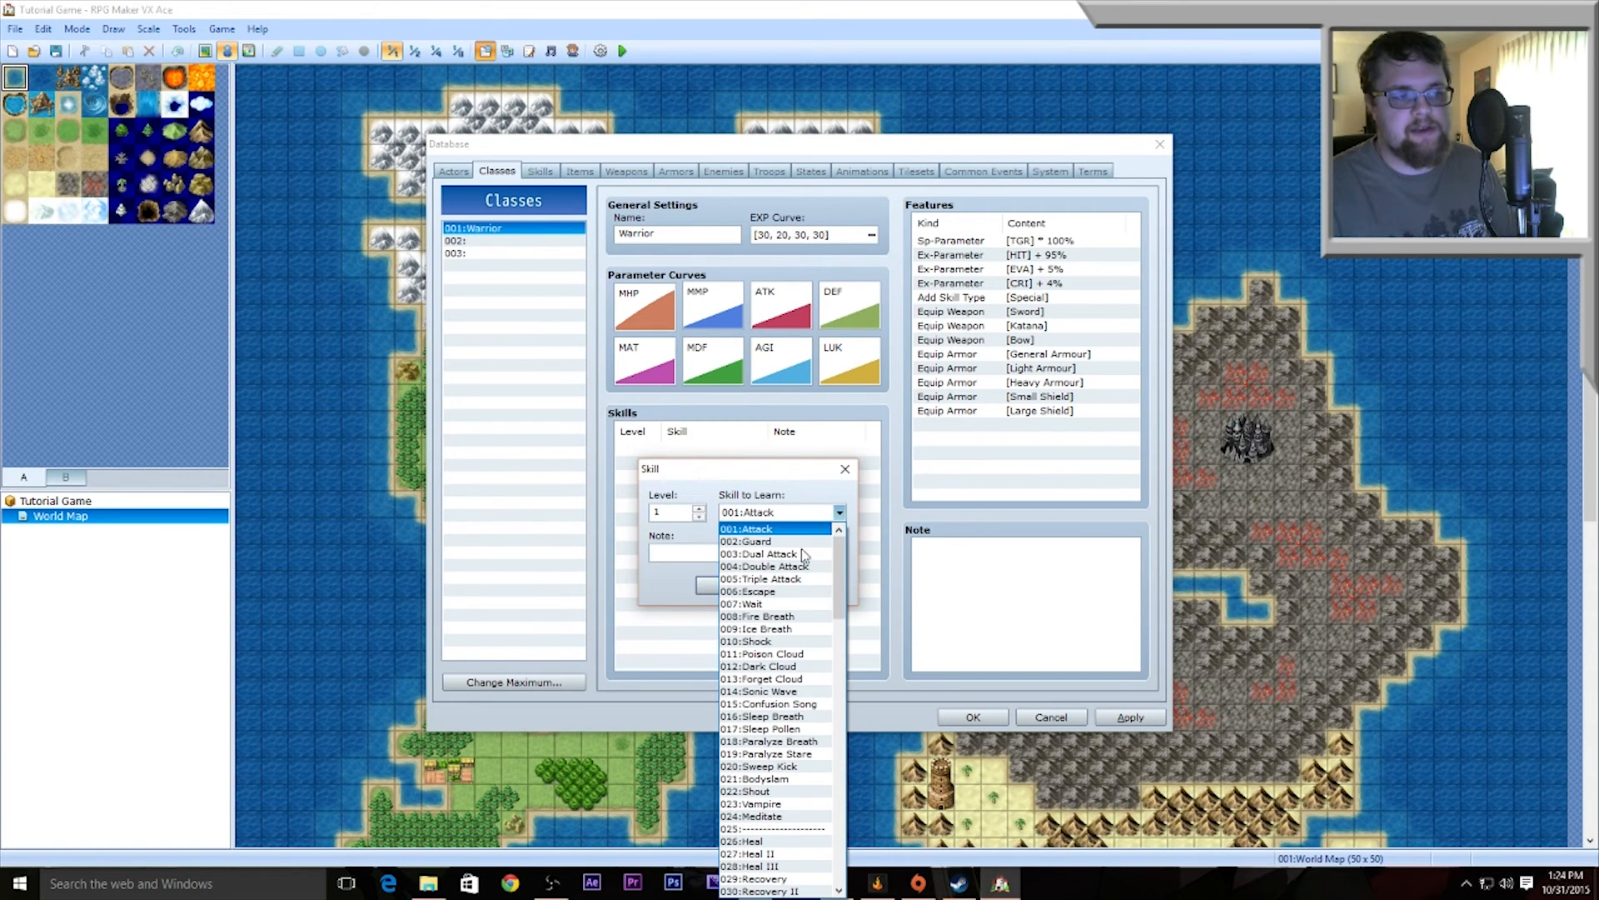
scroll(804, 606, "down", 9)
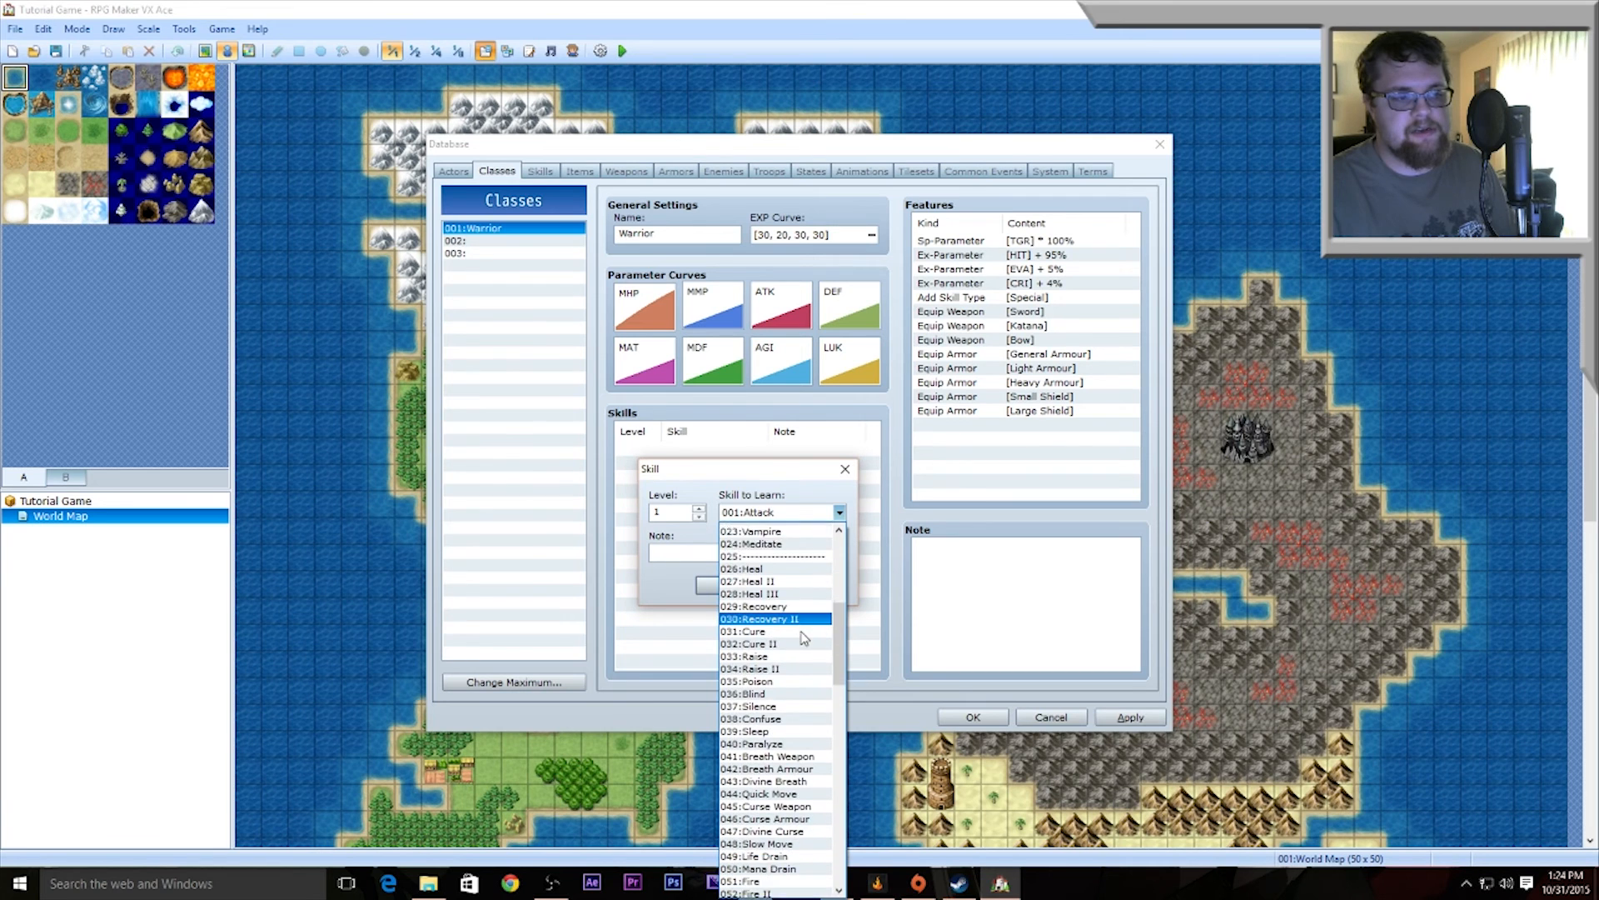
scroll(804, 638, "down", 5)
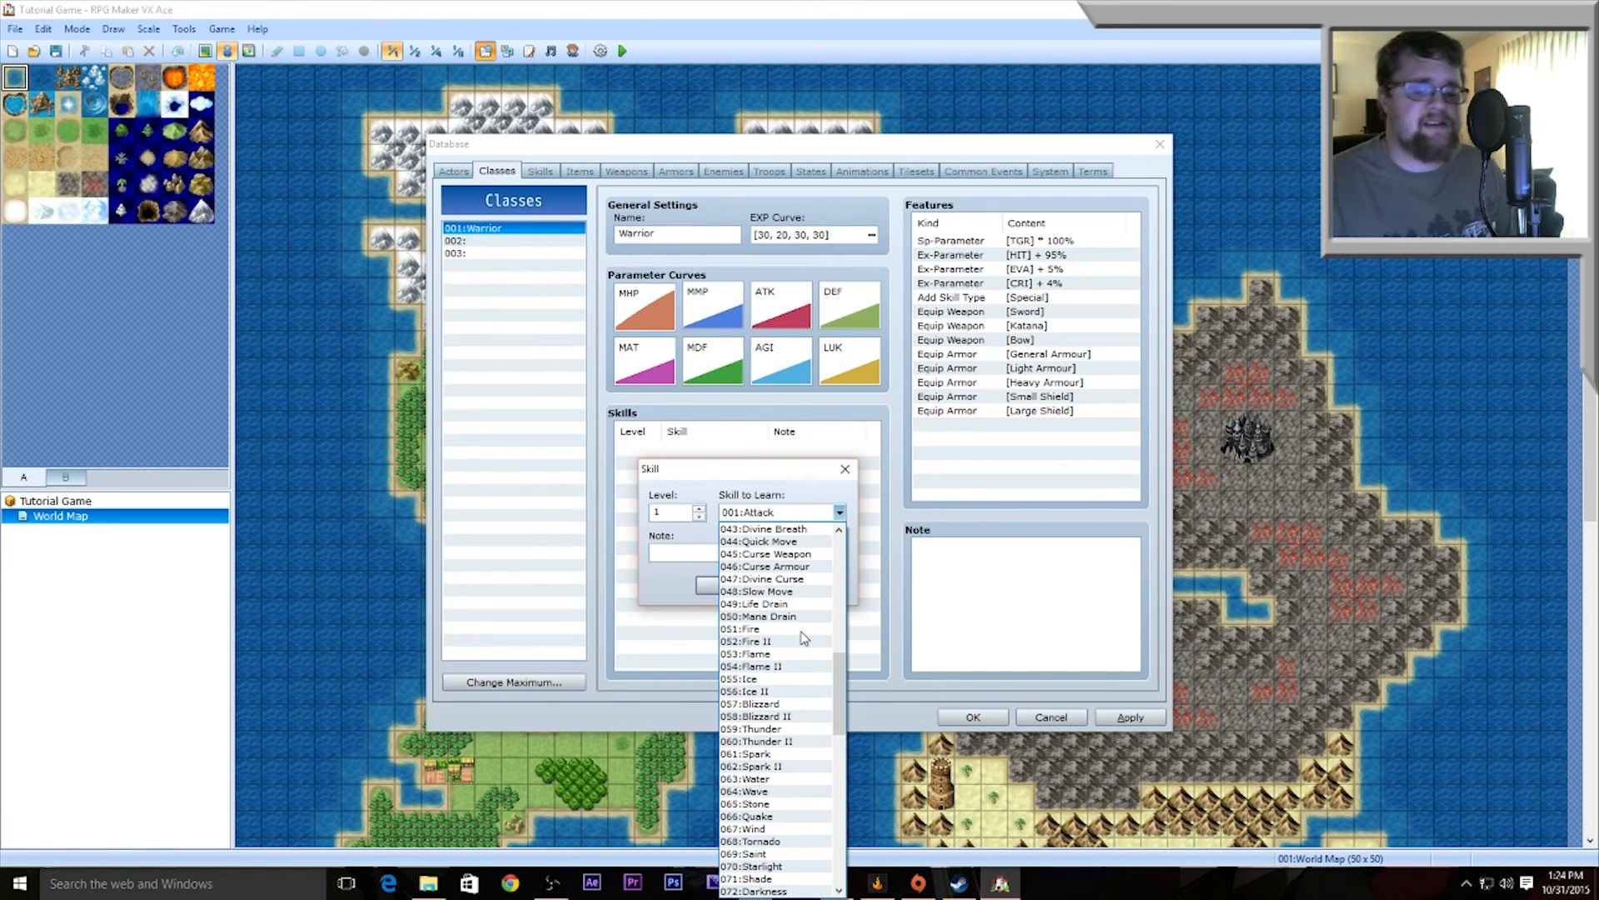
scroll(804, 638, "down", 7)
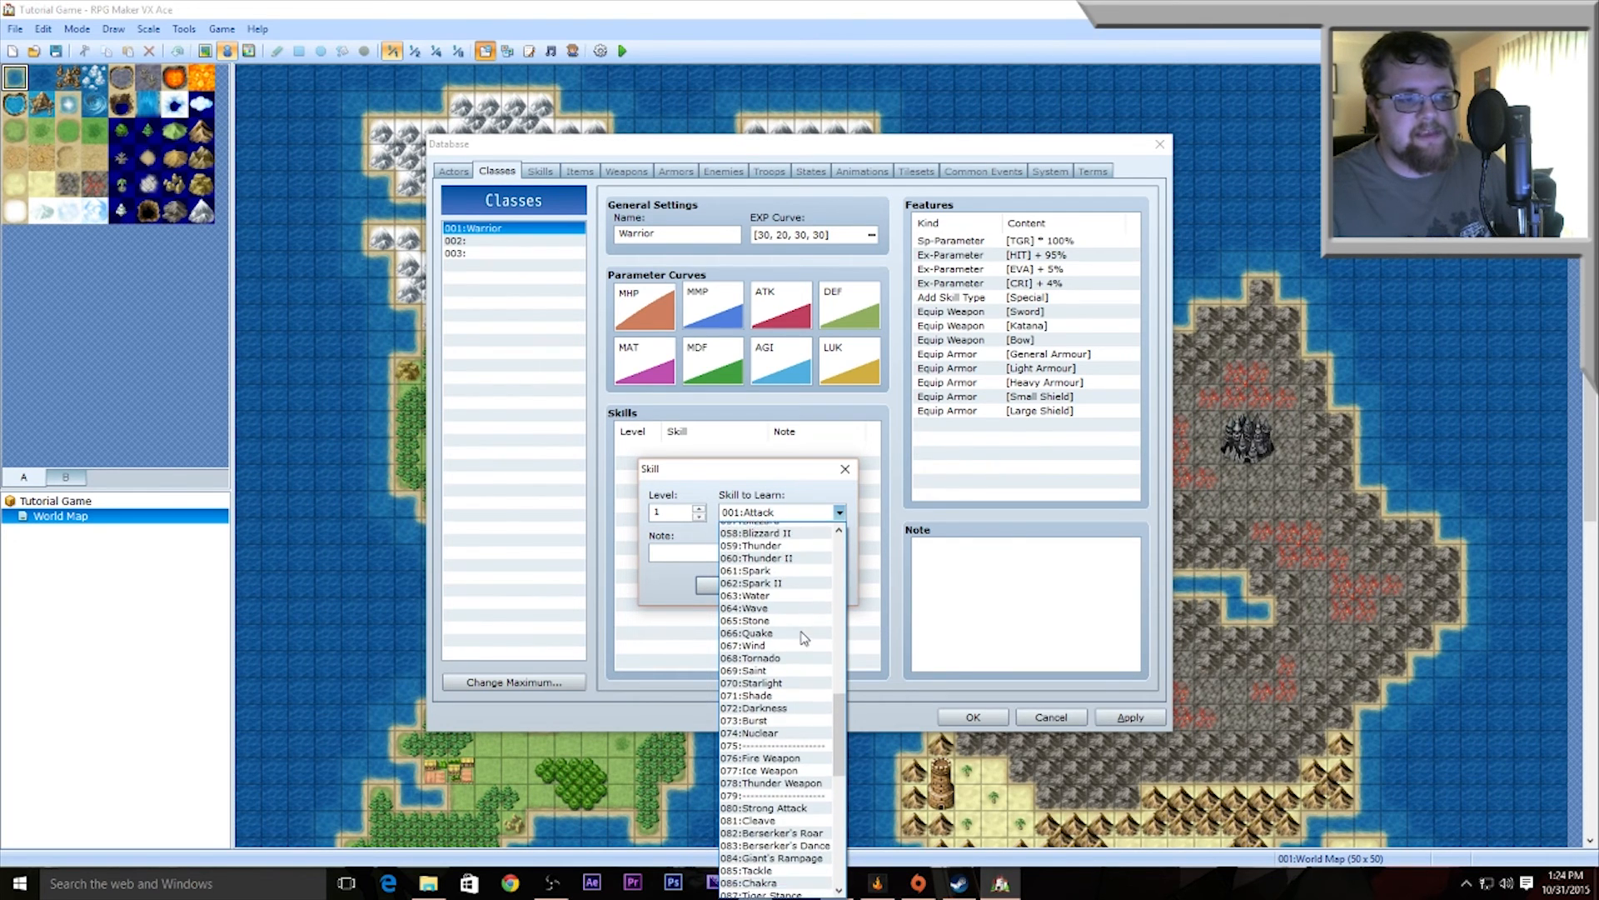
scroll(804, 638, "down", 3)
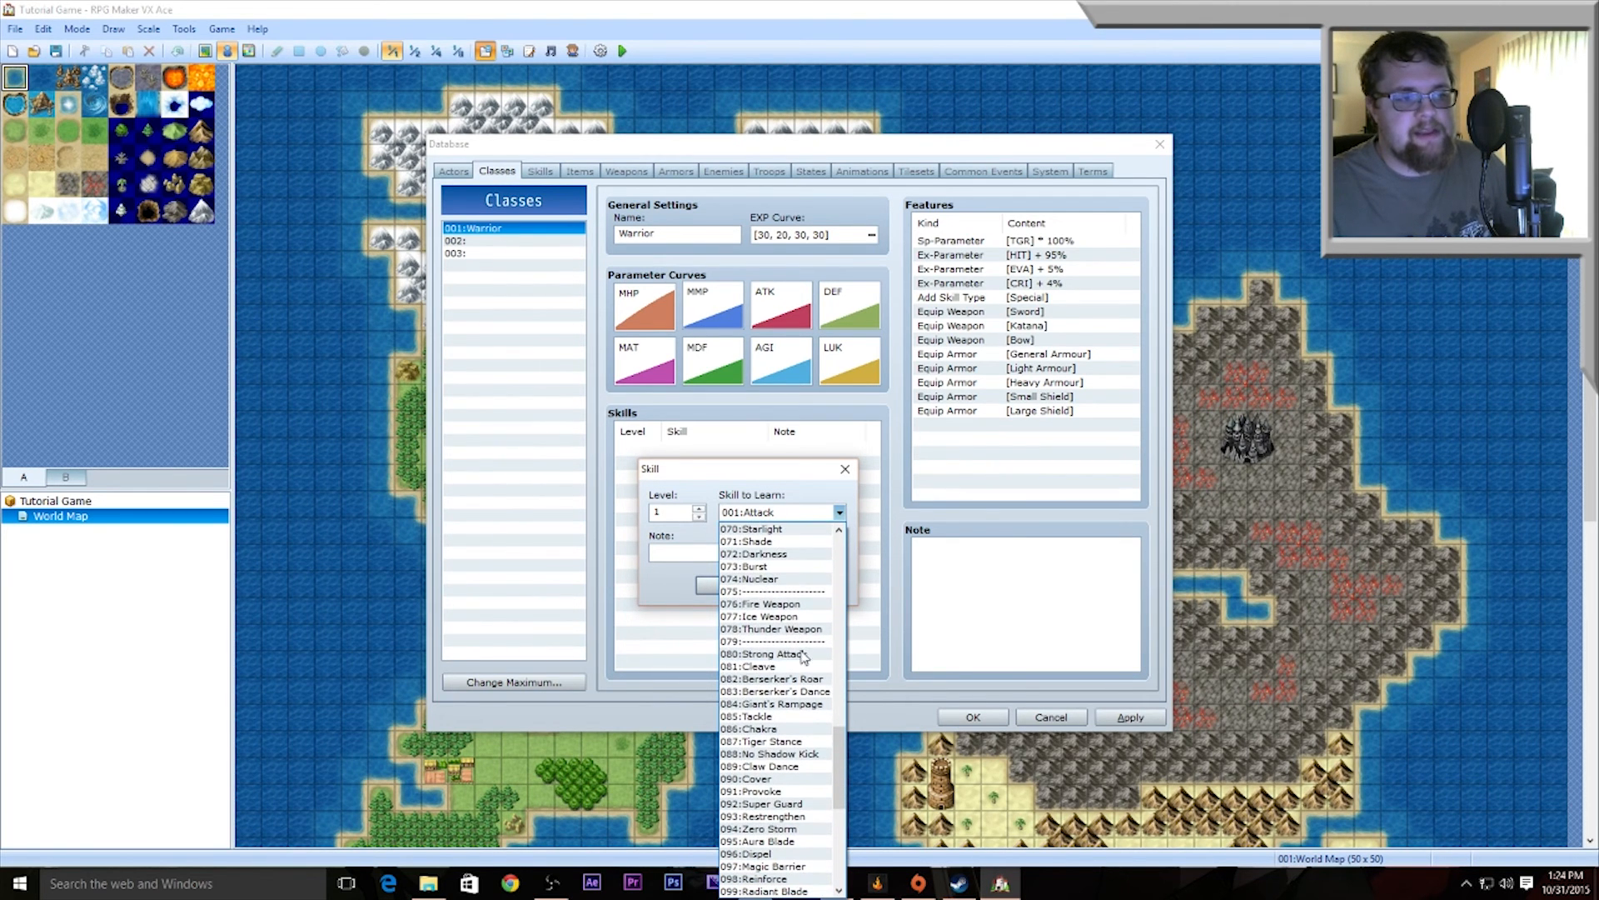
left_click(799, 666)
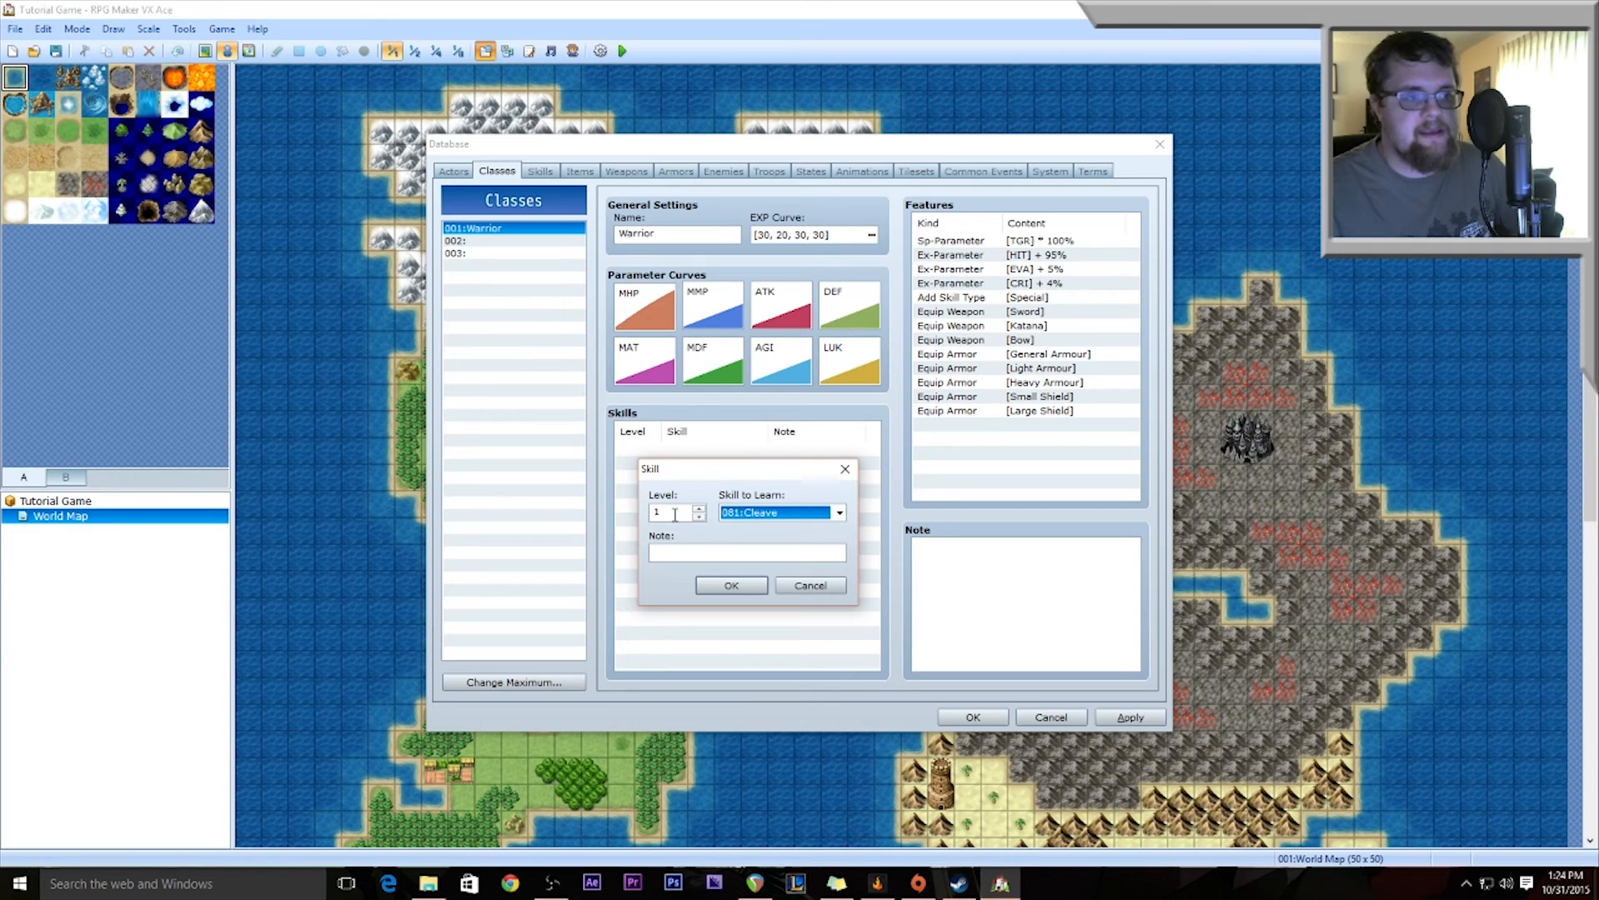
double_click(674, 512)
type("3")
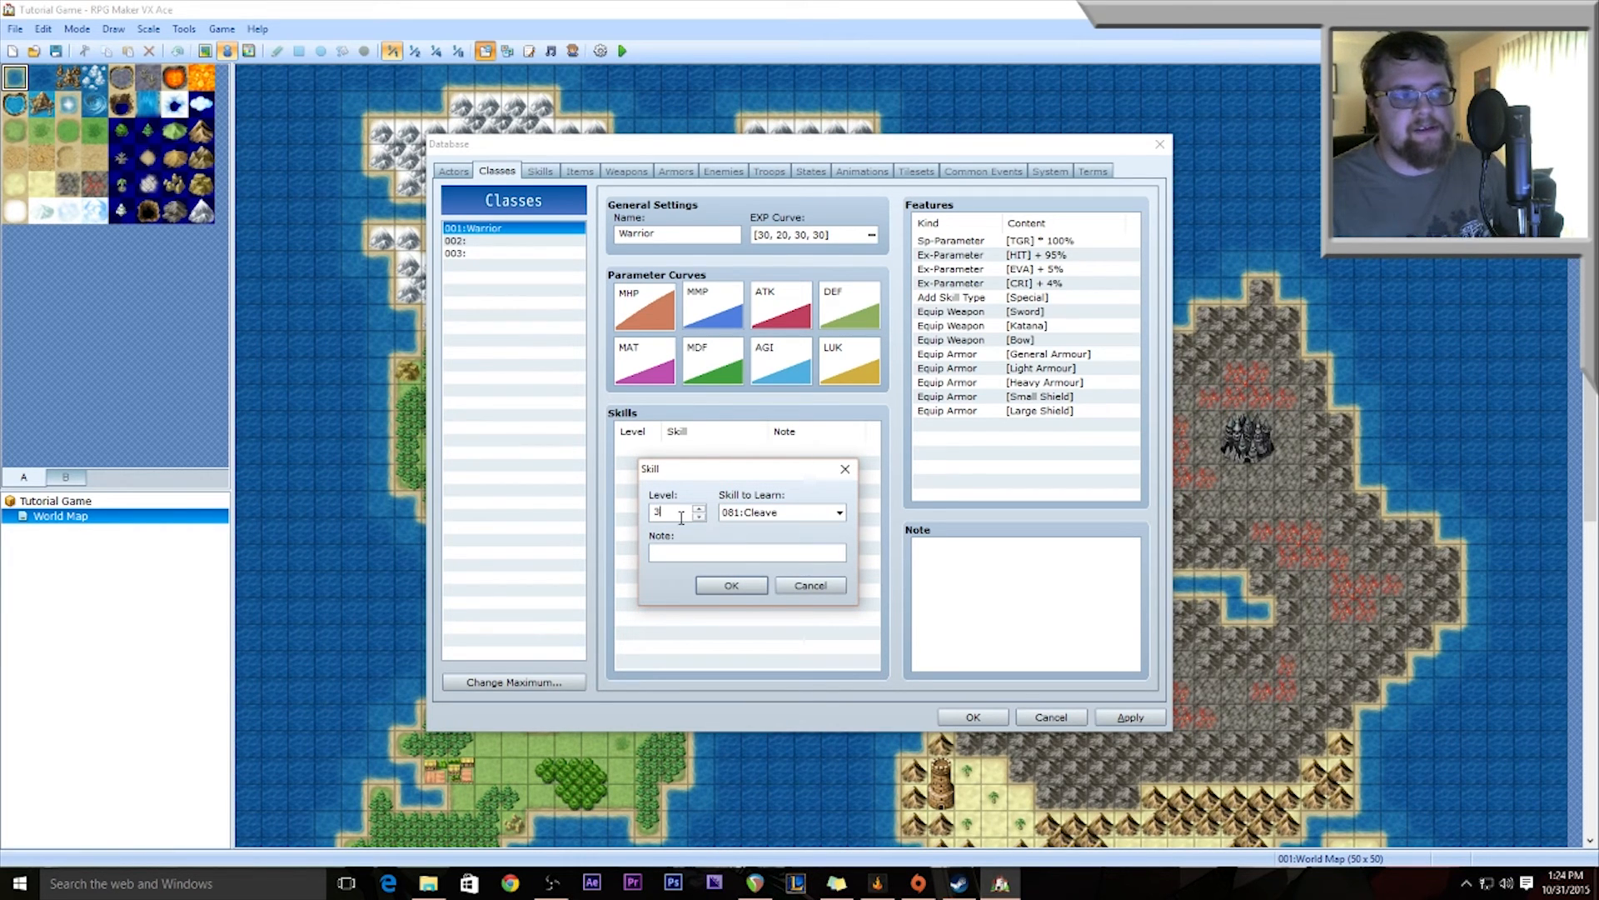
left_click(773, 512)
left_click(774, 512)
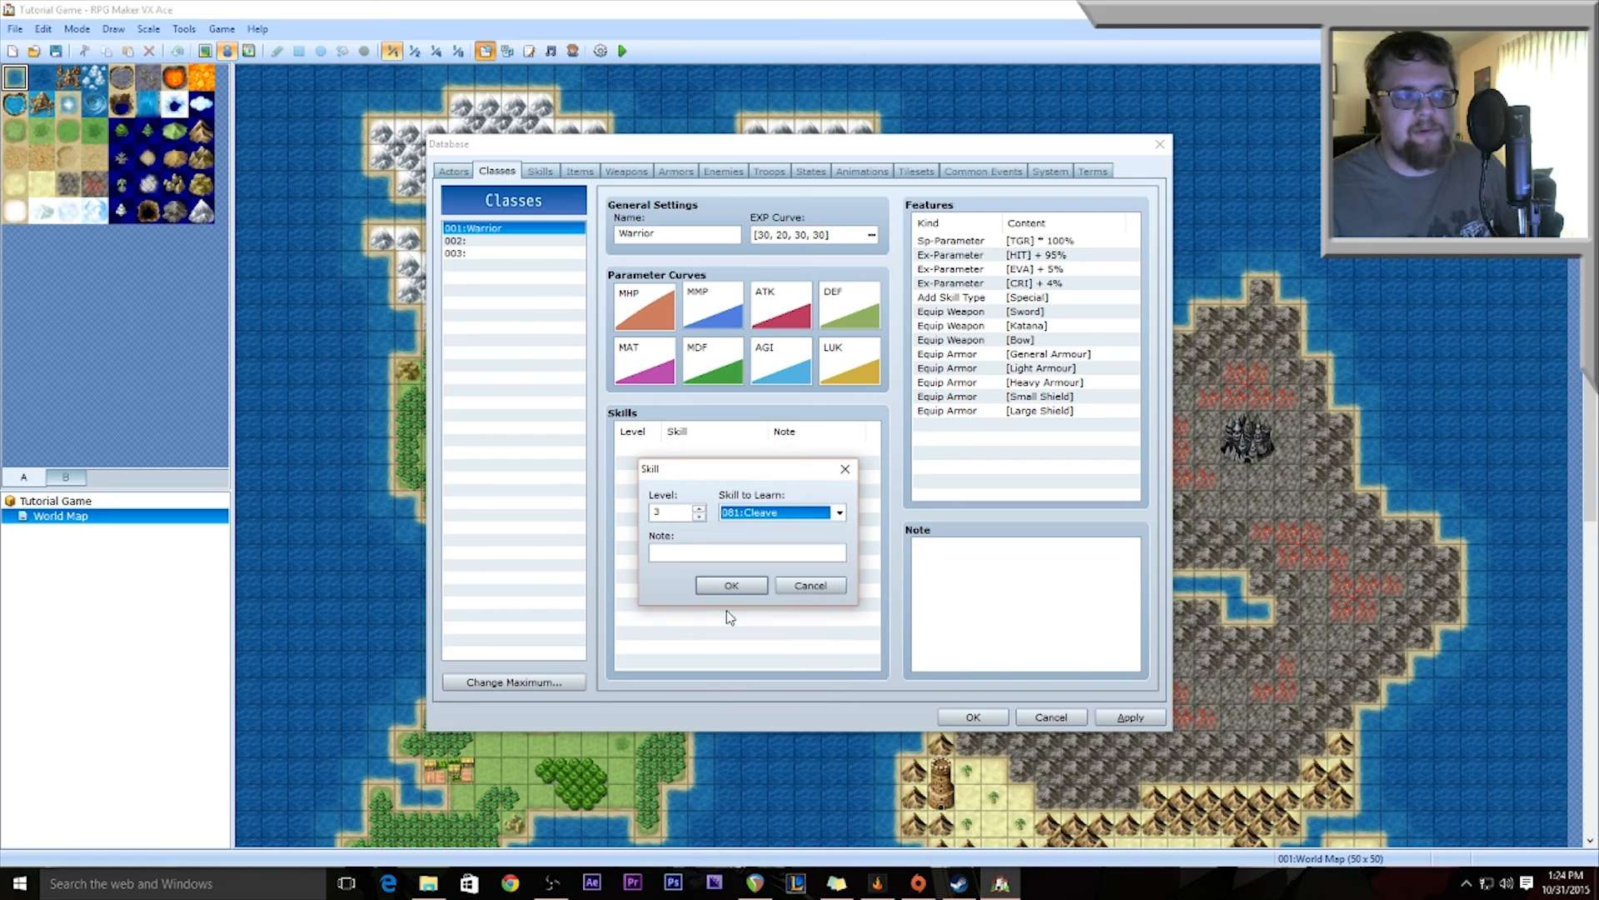
left_click(731, 585)
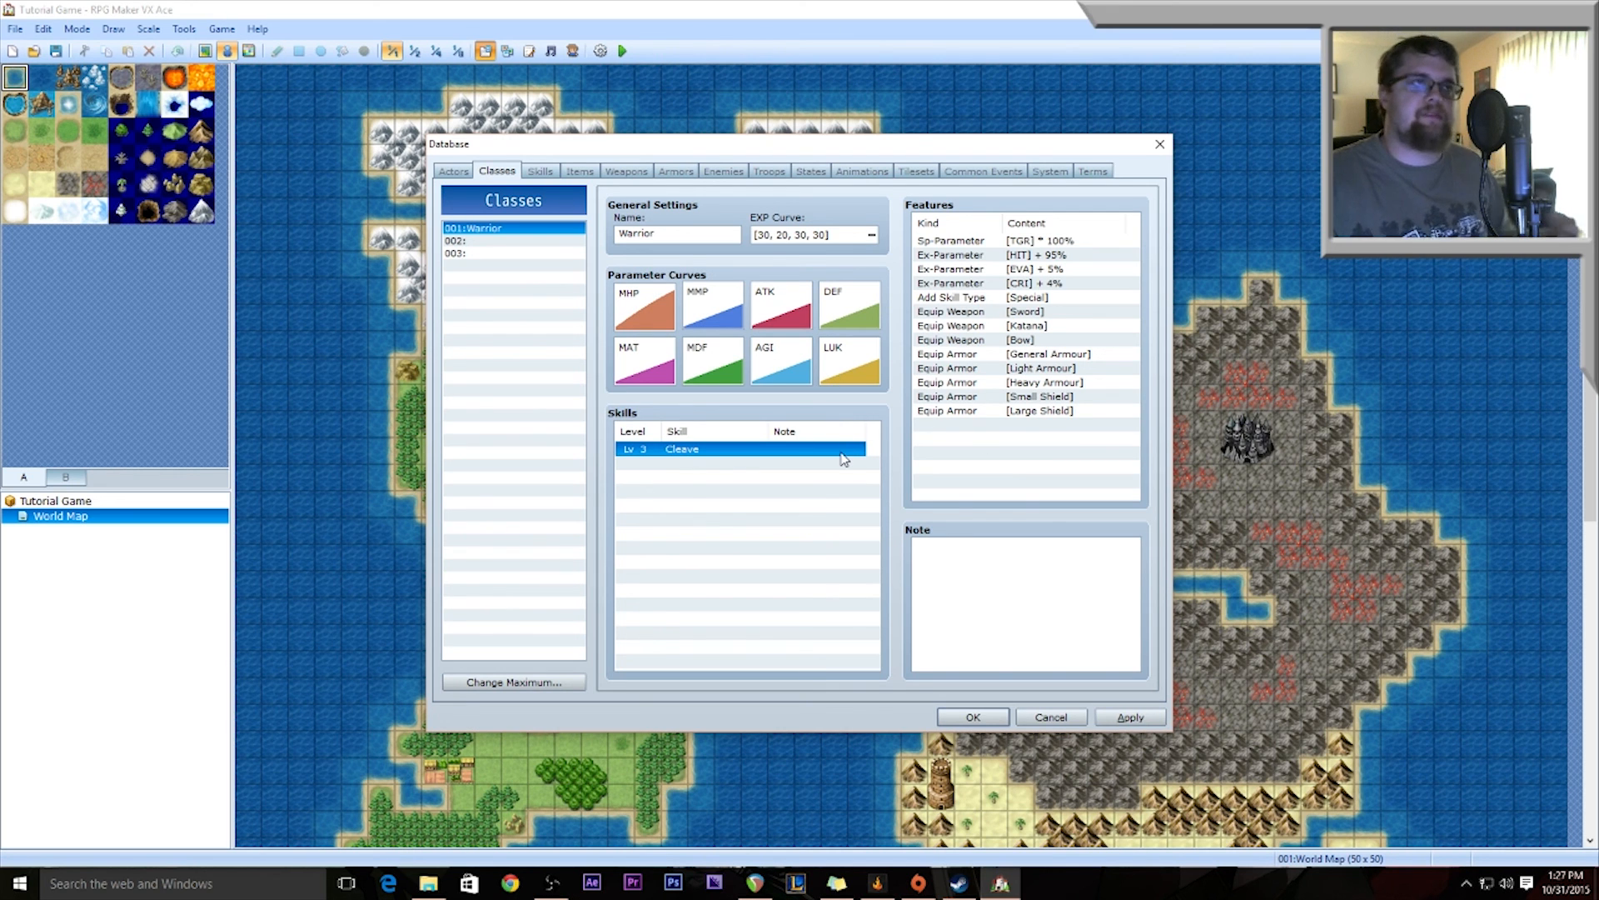
left_click(1131, 720)
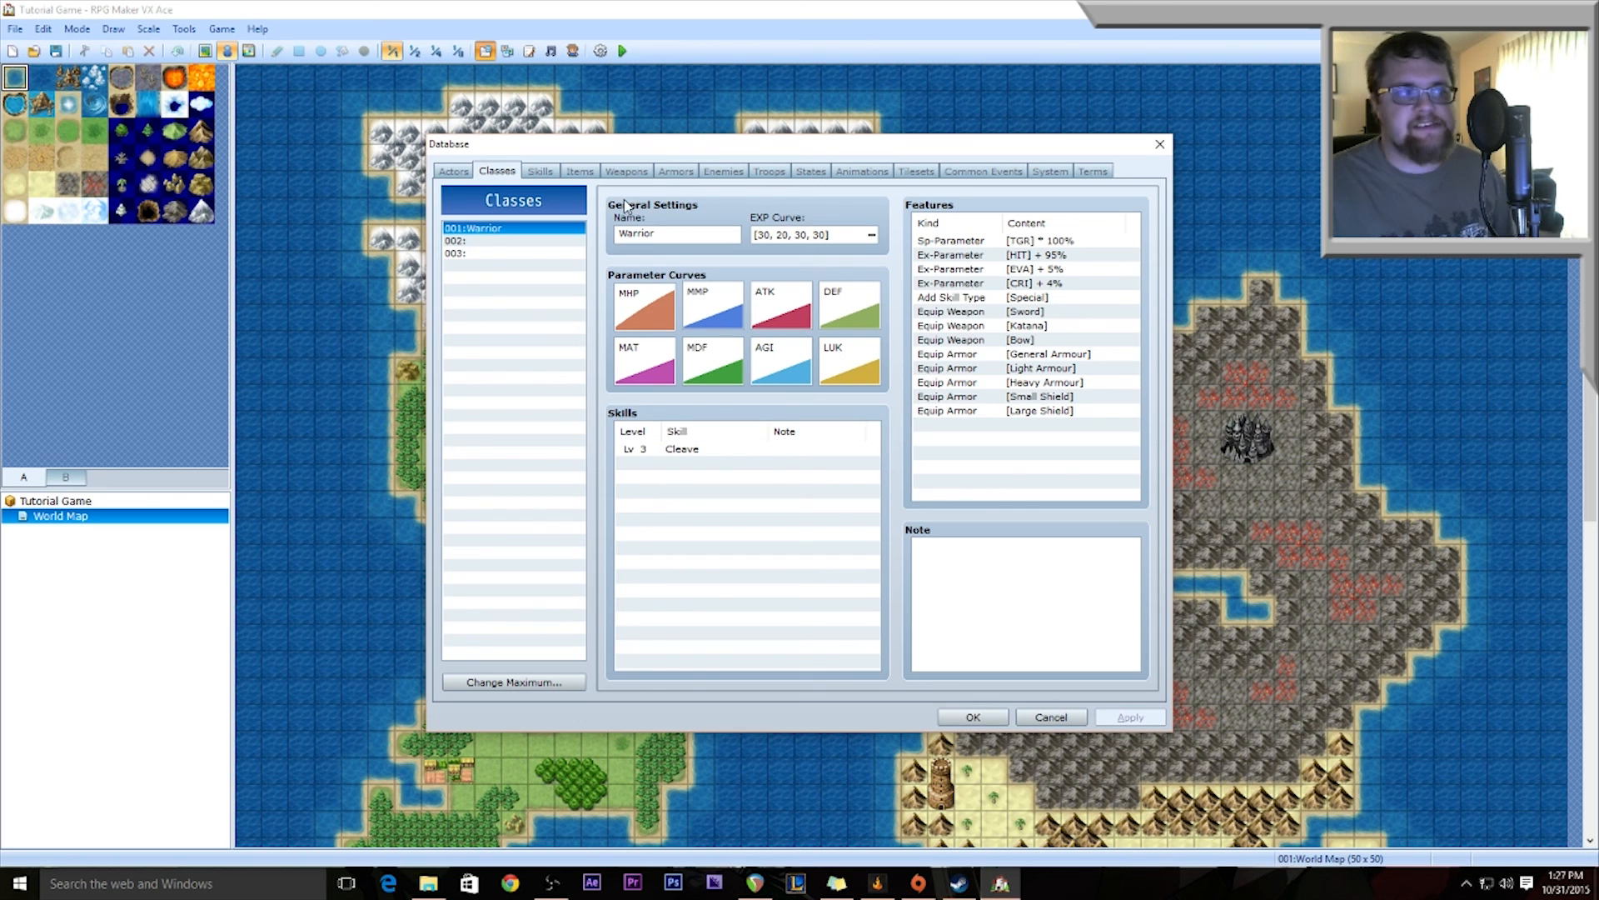
Step: Assign the Warrior class to the first actor in the database and apply the change
left_click(454, 171)
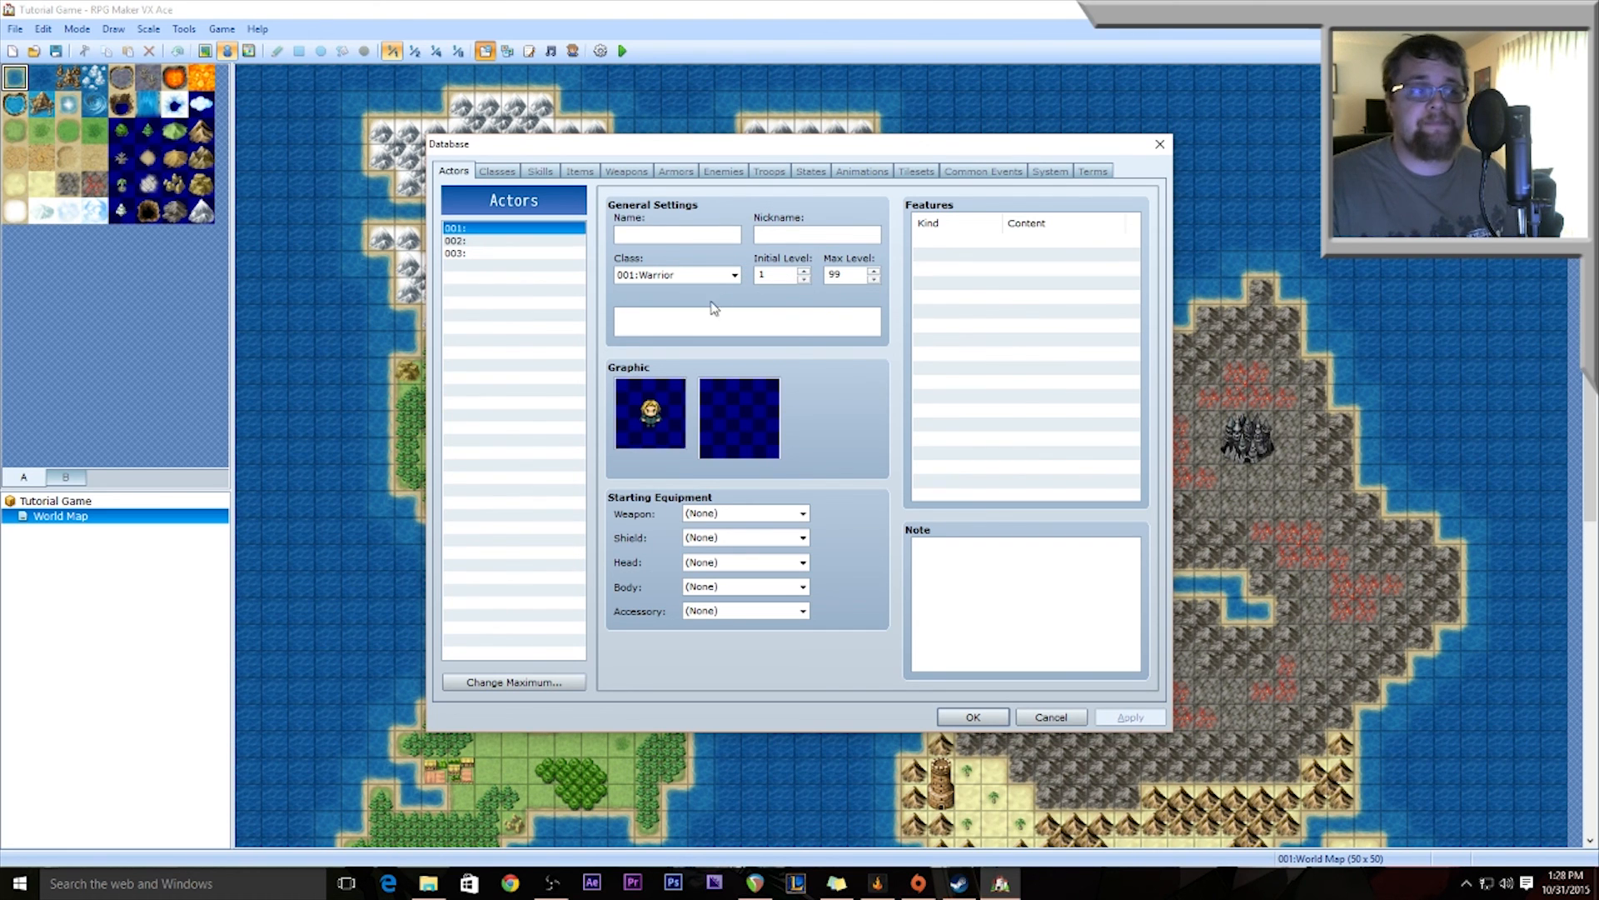
left_click(734, 275)
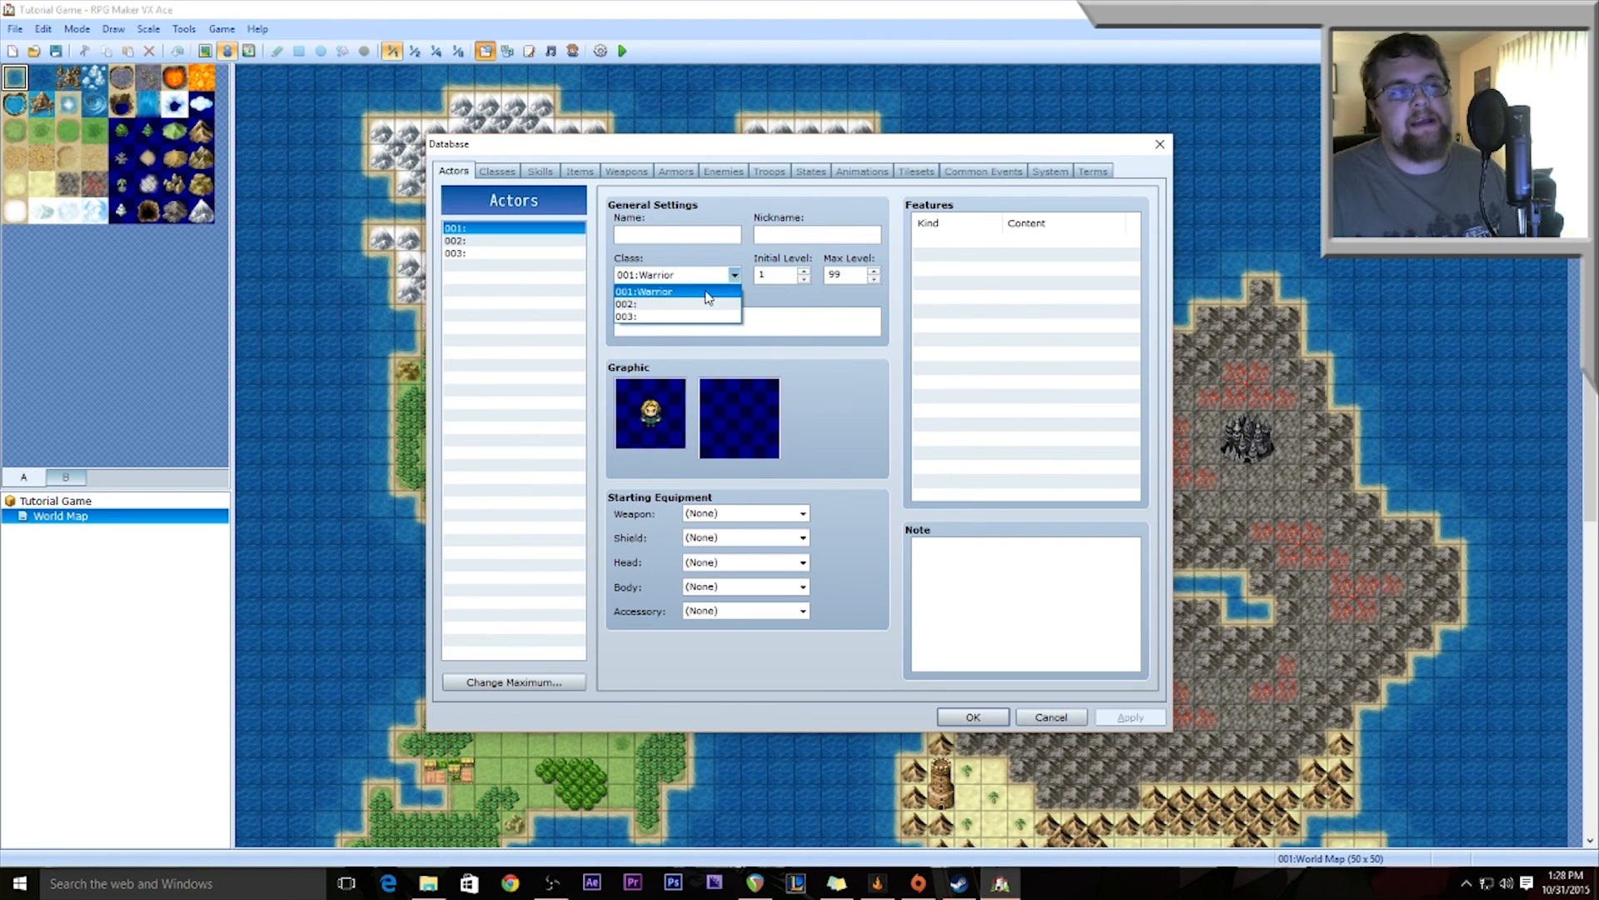
left_click(677, 292)
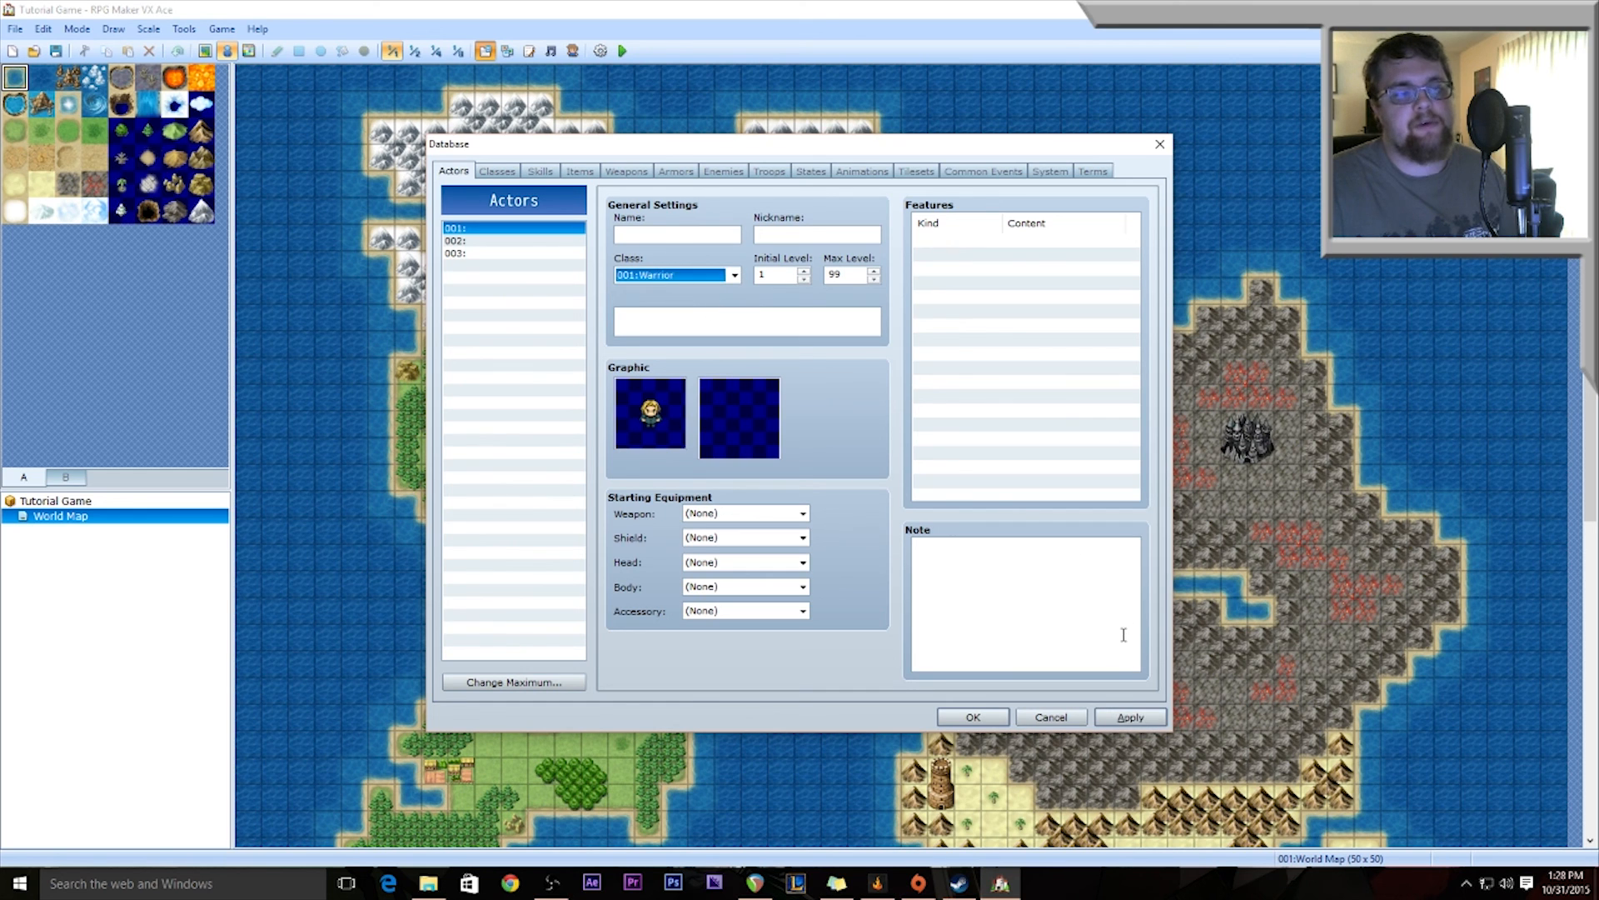
left_click(1123, 719)
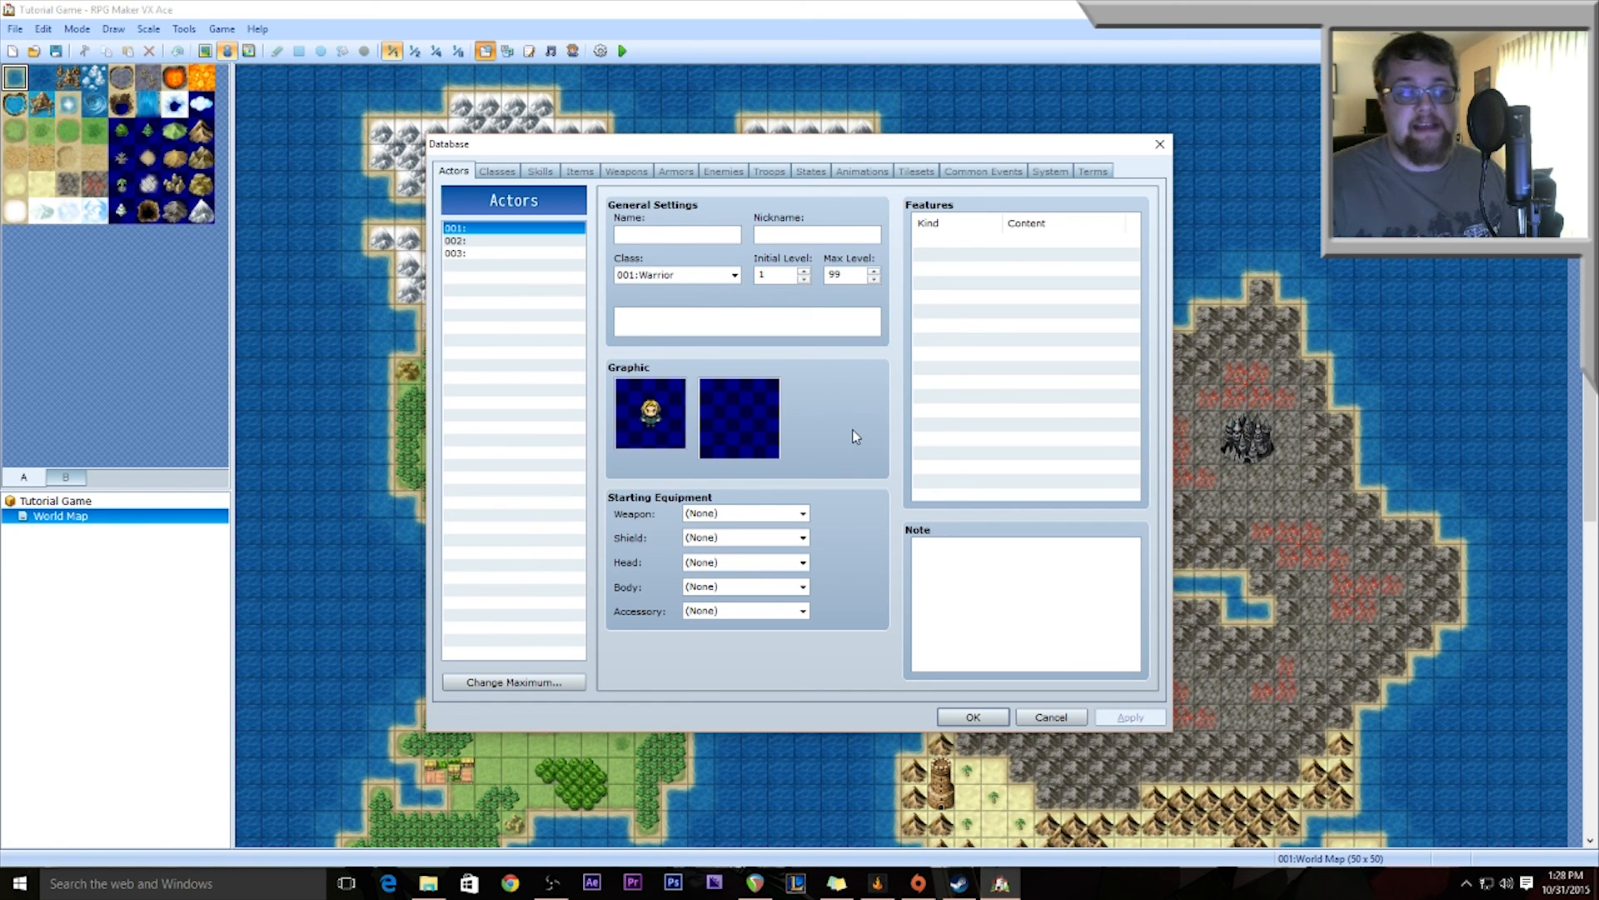